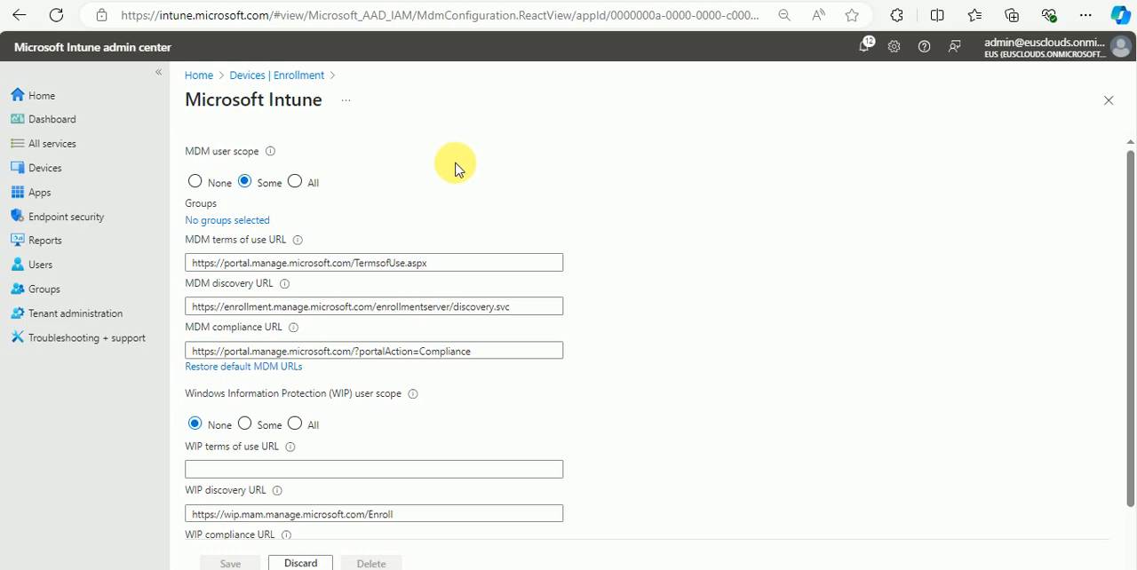
Step: Set the MDM user scope to All and open the Enrollment Status Page from the Windows enrollment options
click(295, 181)
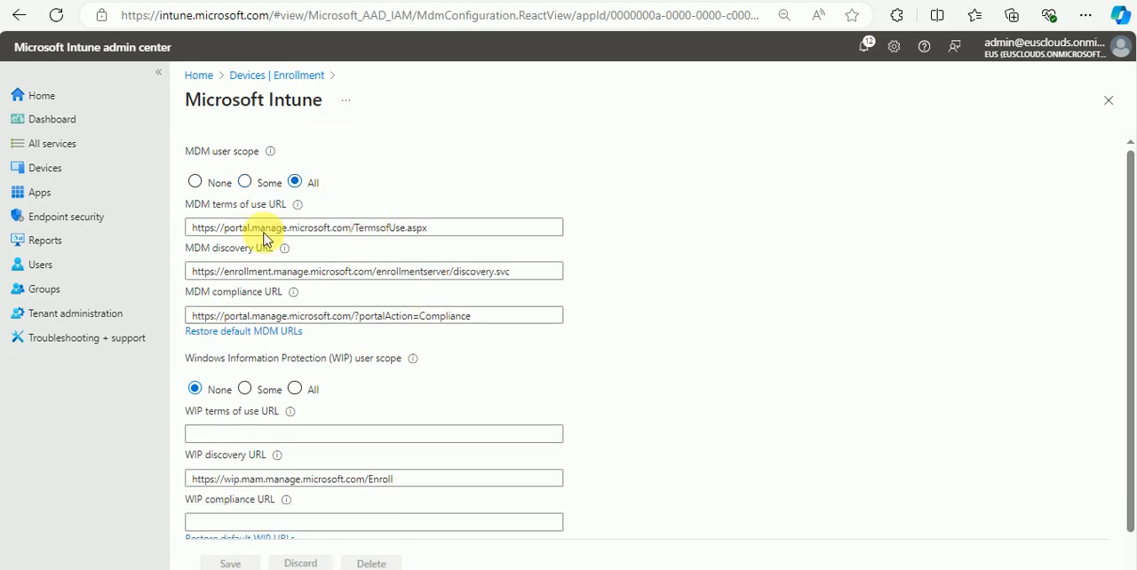
click(89, 167)
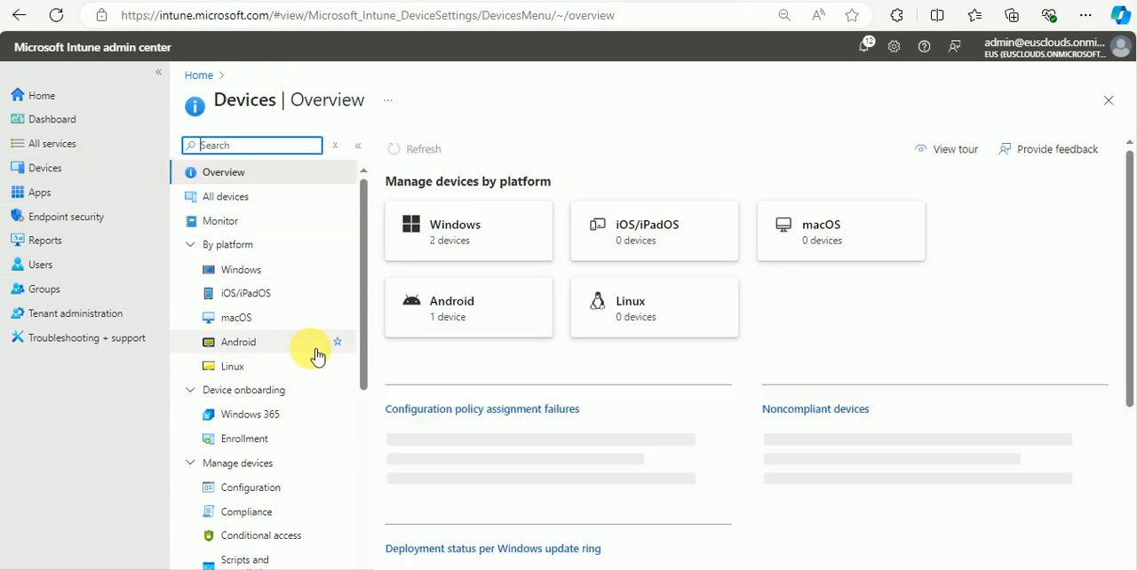
click(253, 439)
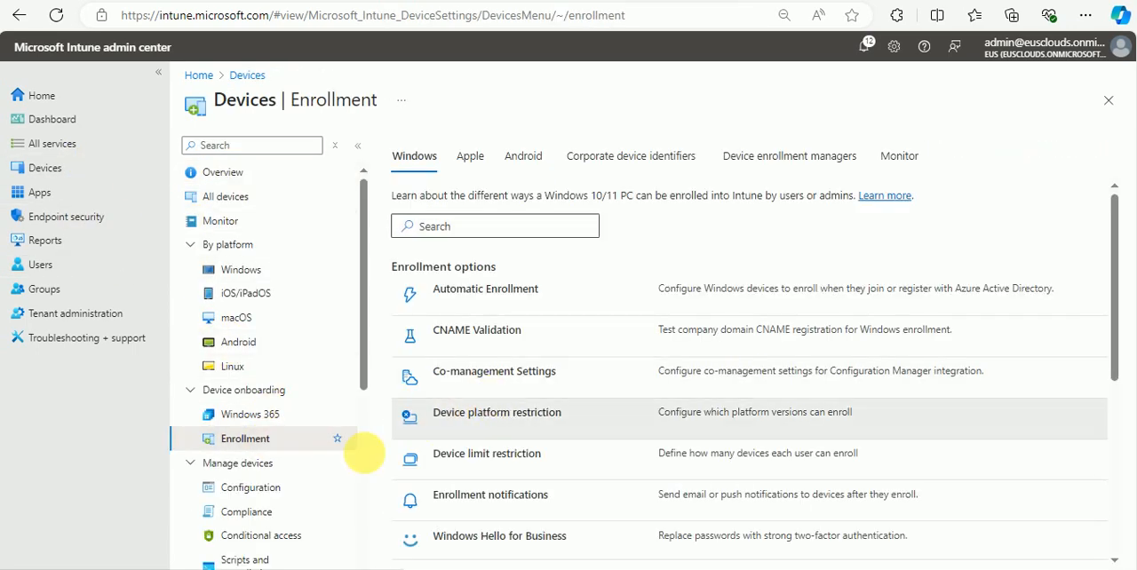
scroll(548, 457, down, 4)
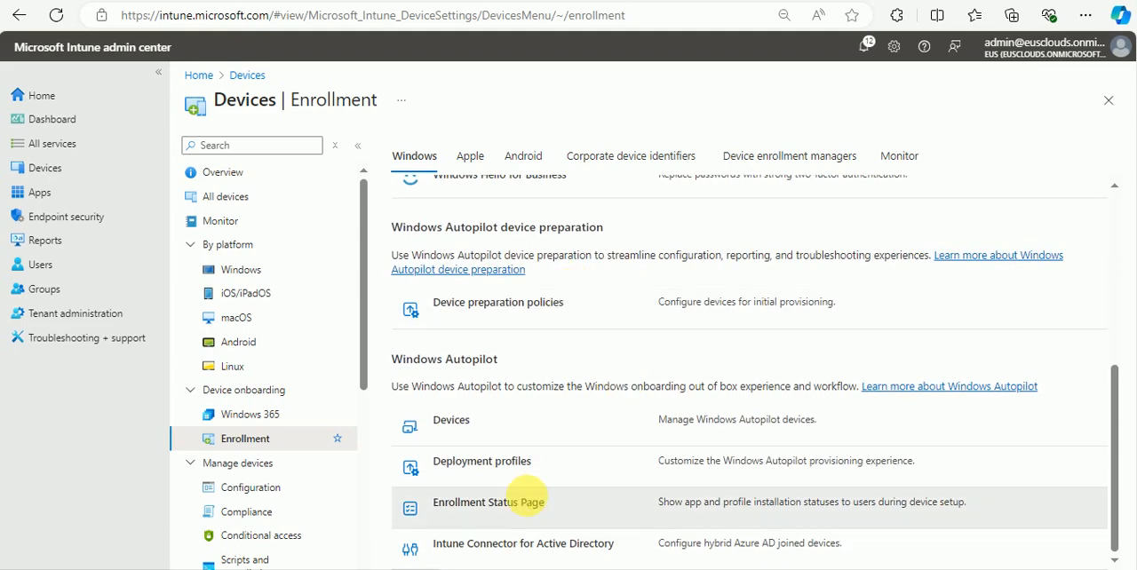
click(515, 505)
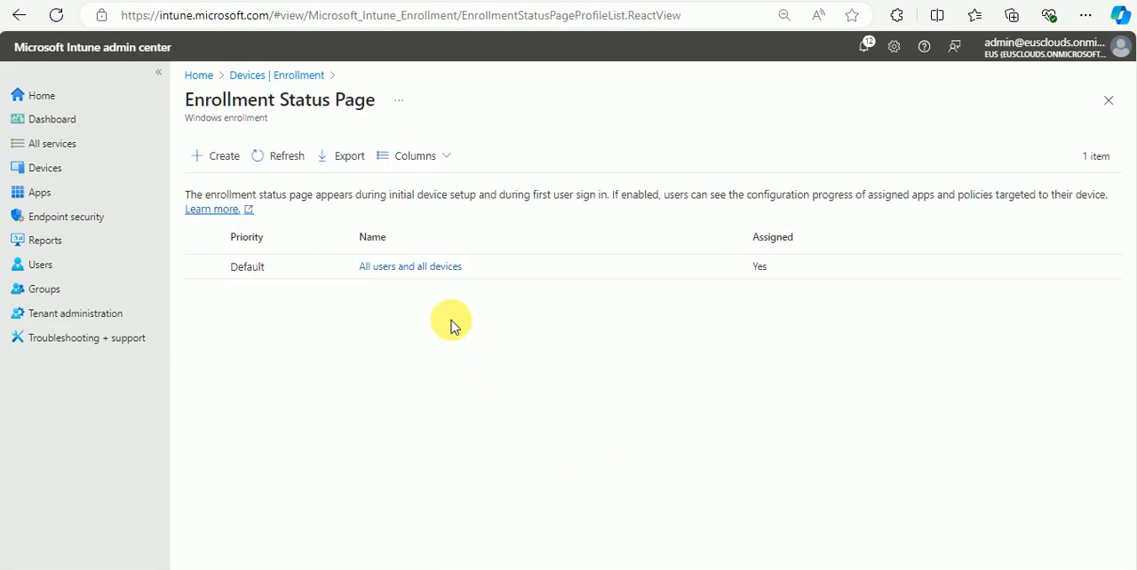
Step: Examine the editable settings of the "All users and all devices" enrollment status profile, including its time limit and custom error message
click(419, 269)
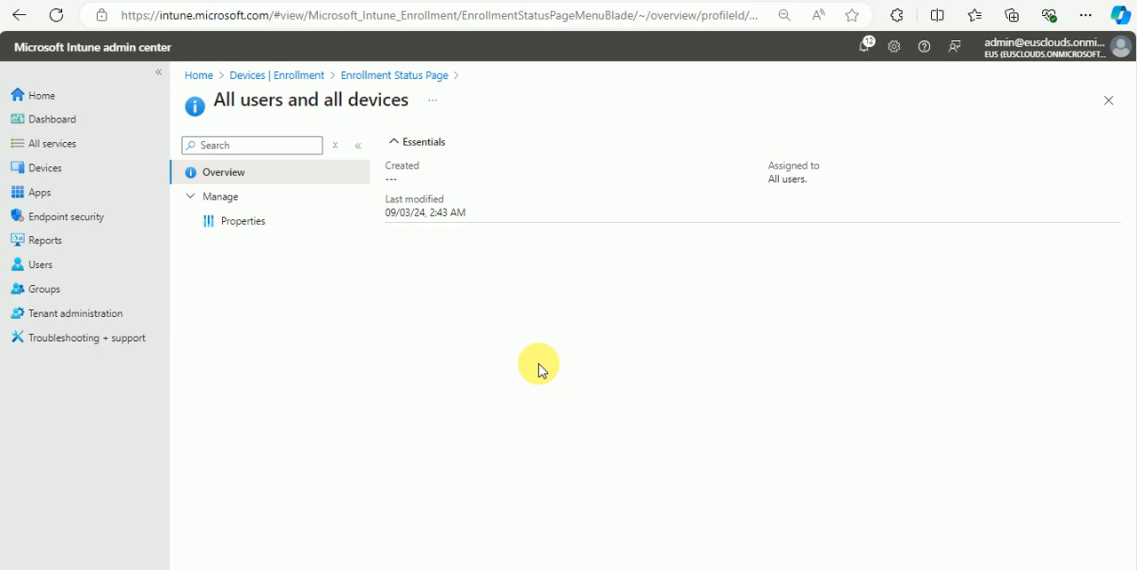
click(269, 224)
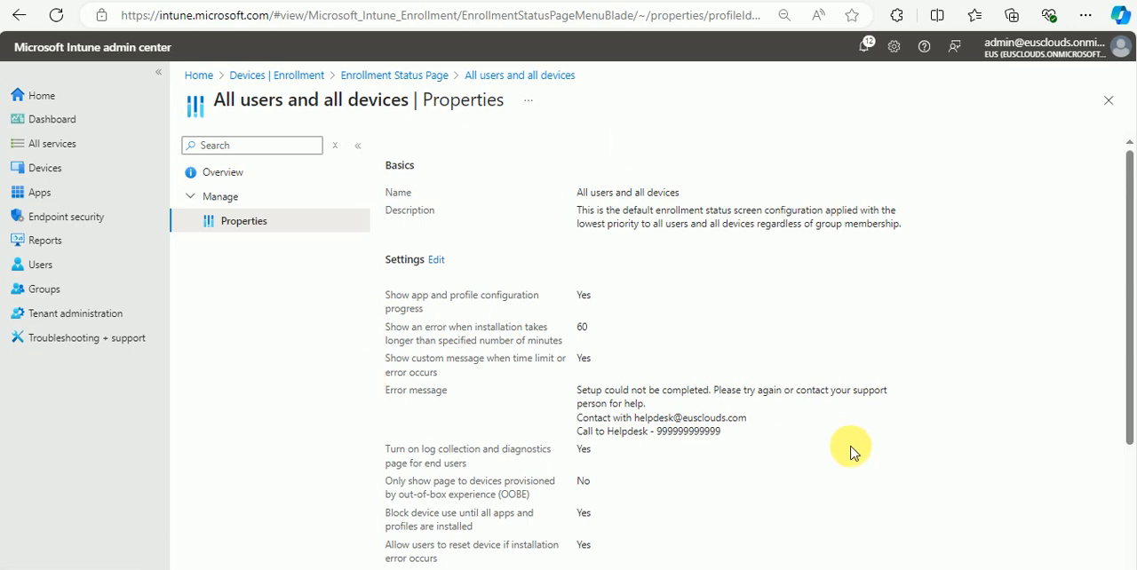
click(443, 258)
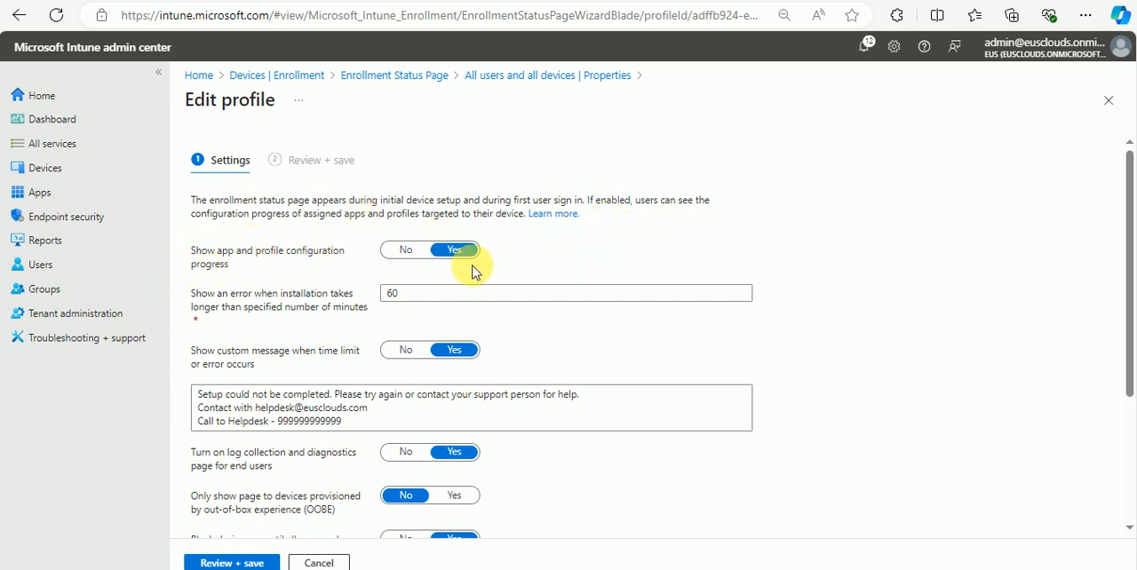
double_click(445, 293)
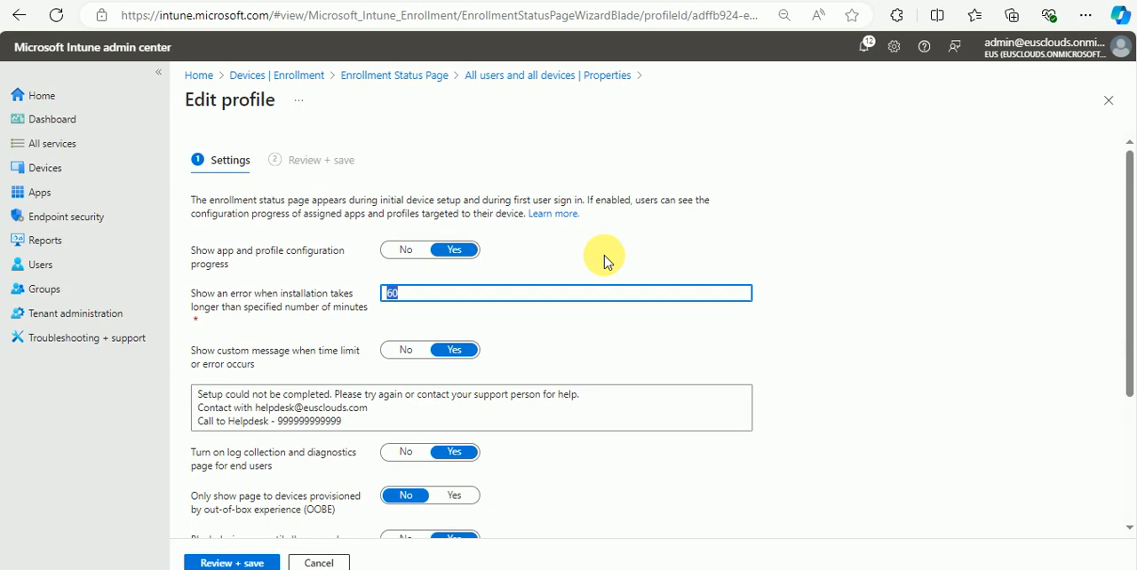
drag(343, 423, 199, 373)
click(382, 425)
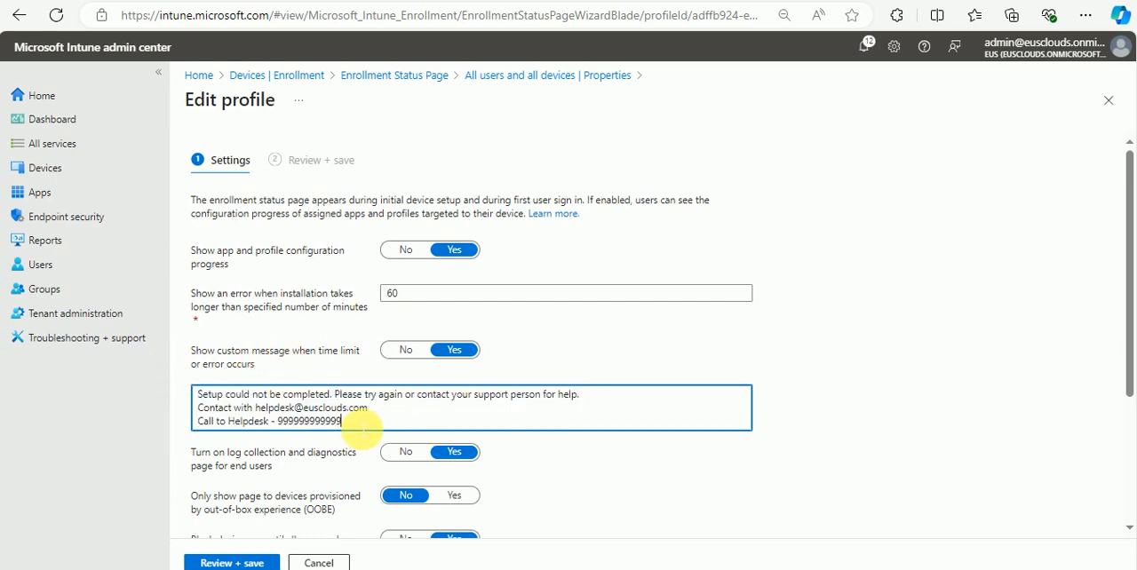
drag(378, 427, 169, 386)
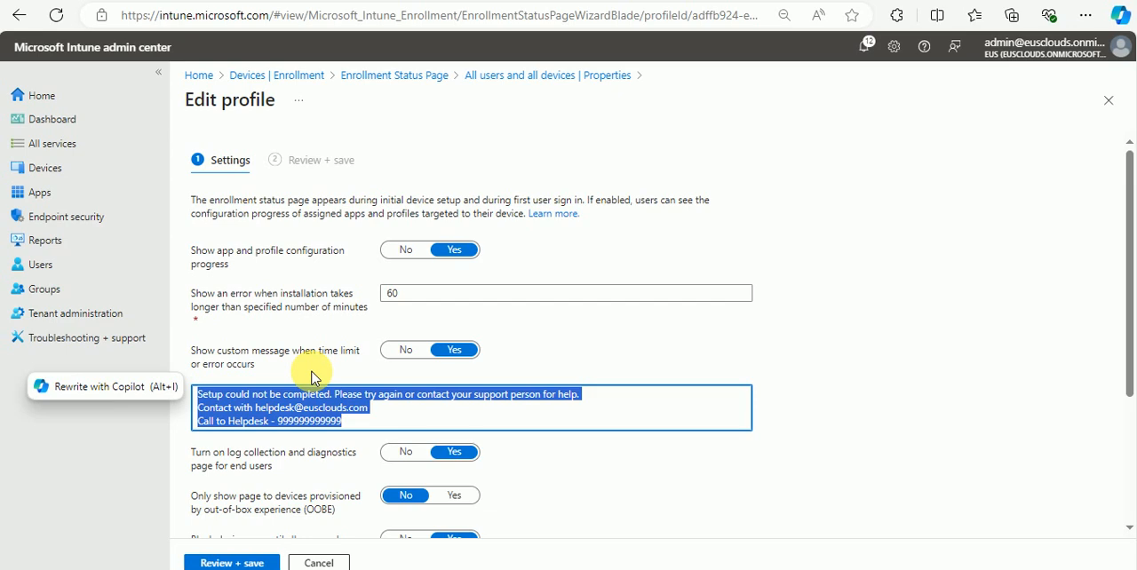
scroll(311, 377, down, 3)
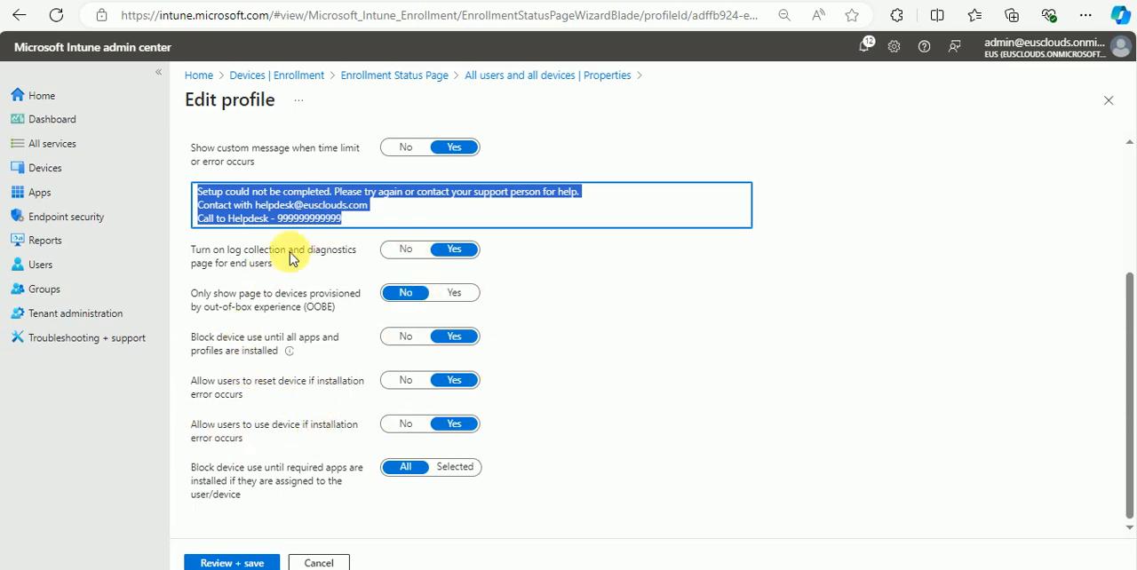
click(629, 399)
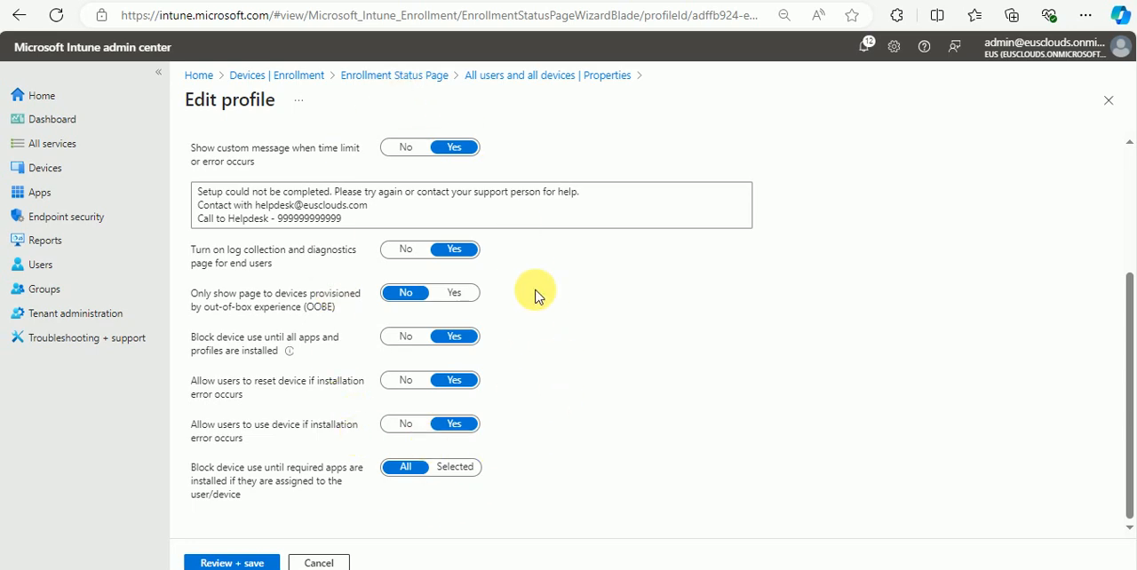
click(397, 76)
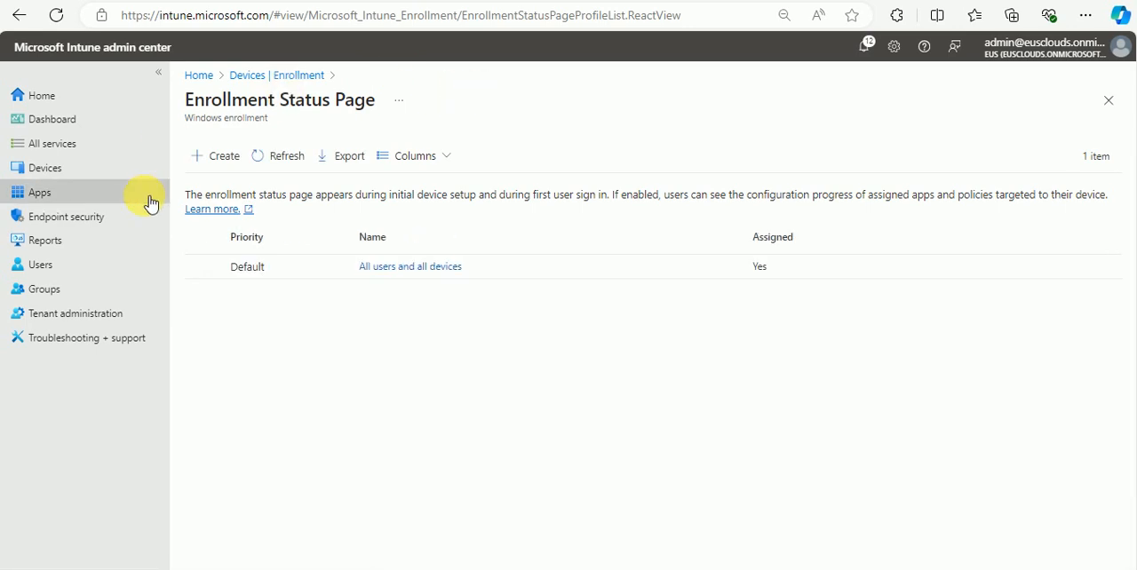
Step: Start a new security group and name it "Autopilot Deployment"
click(77, 174)
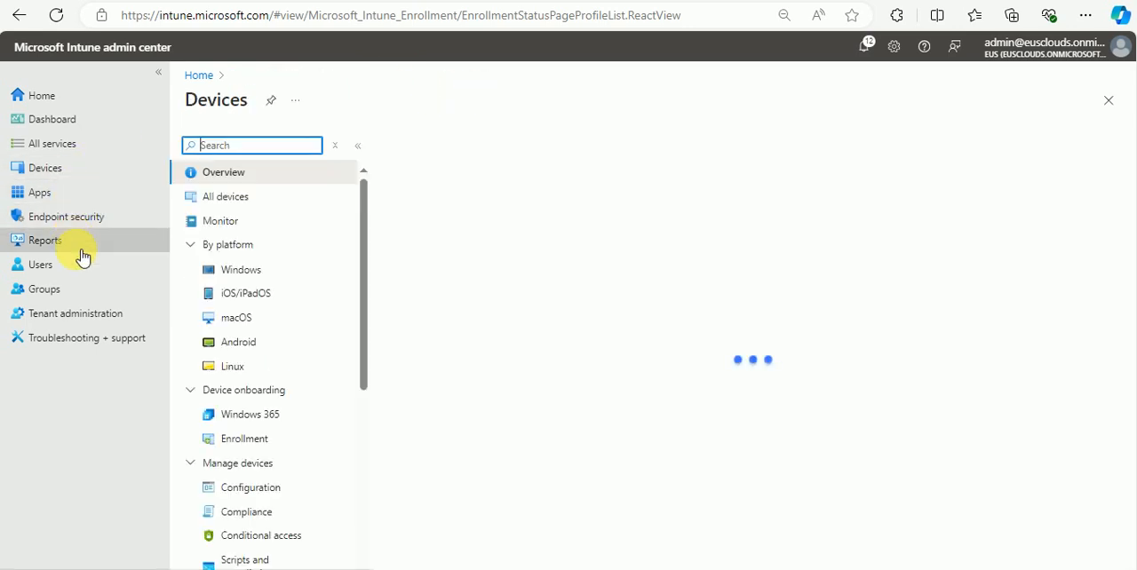
click(78, 291)
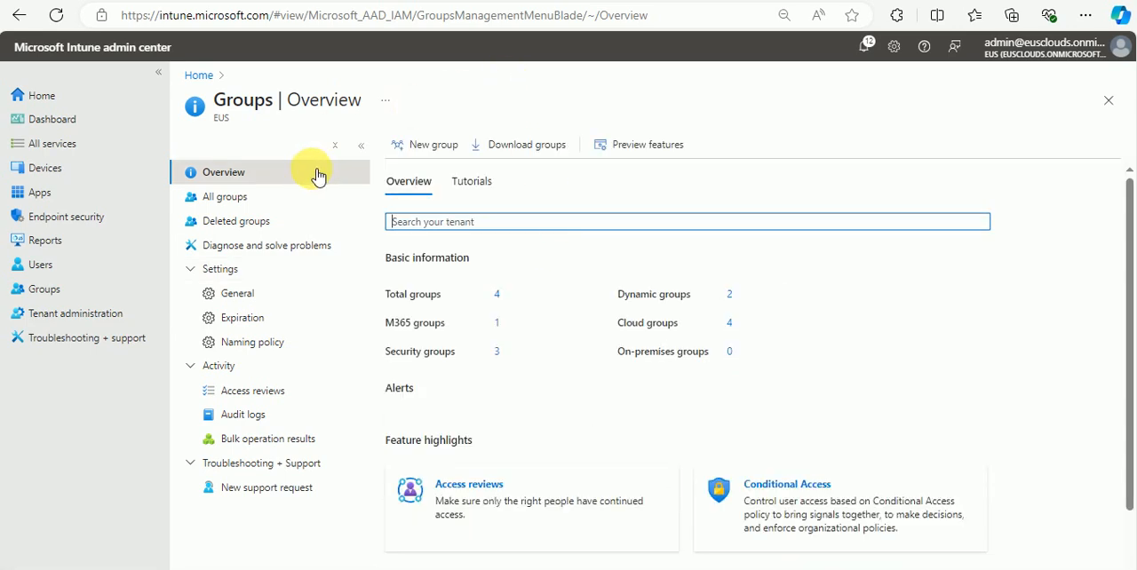
click(434, 146)
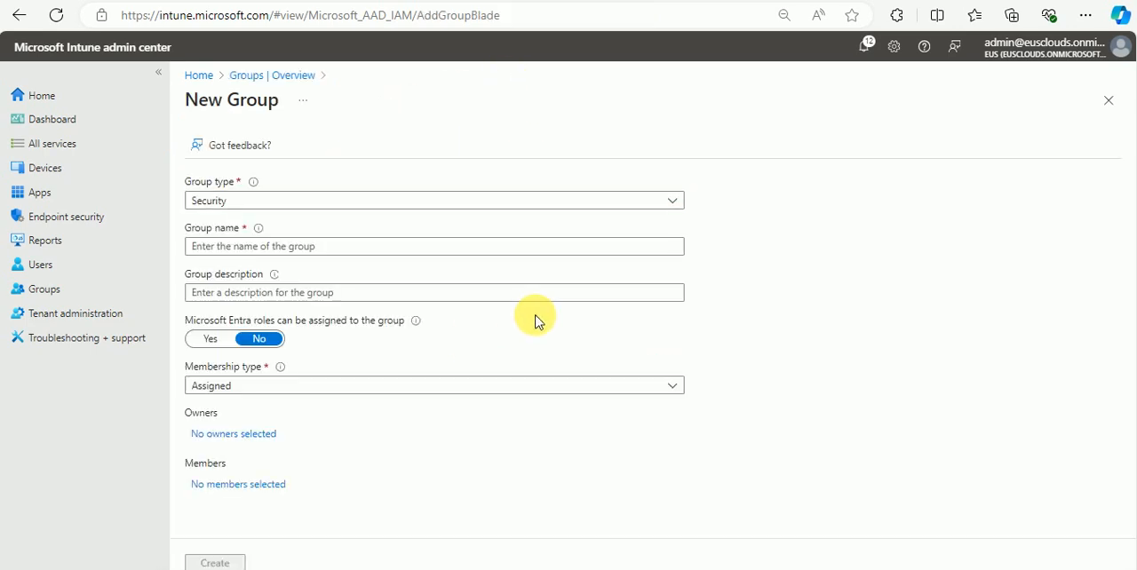
click(389, 245)
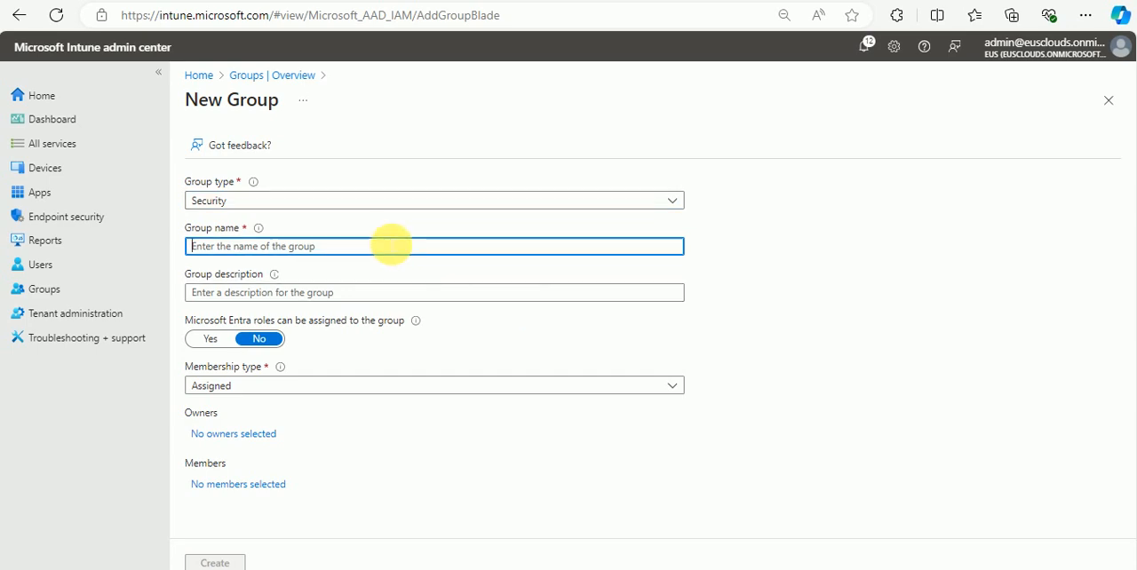
text(Au)
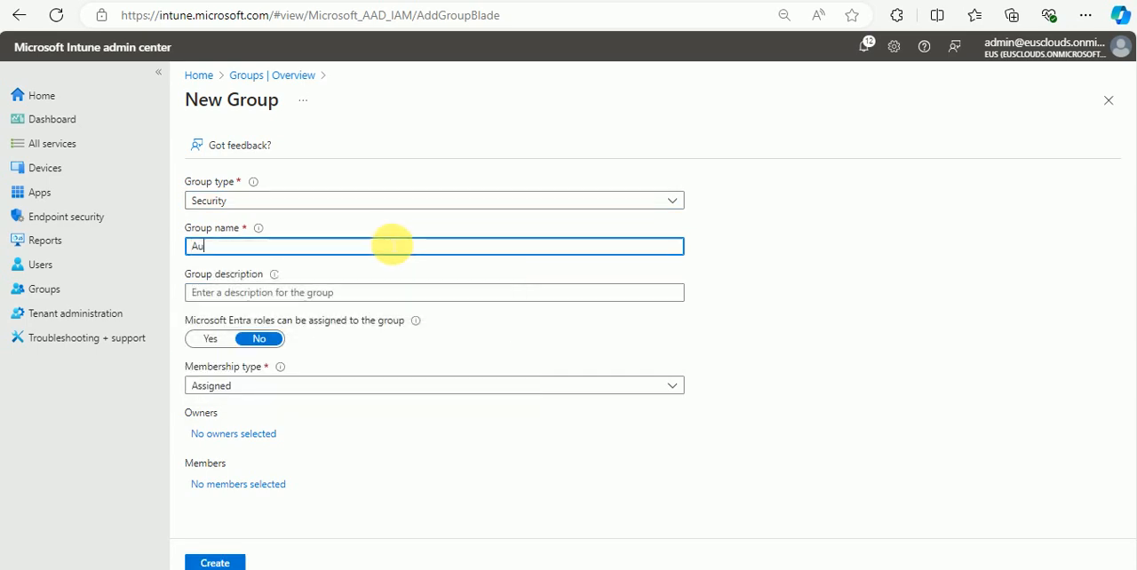
text(topilot Deplo)
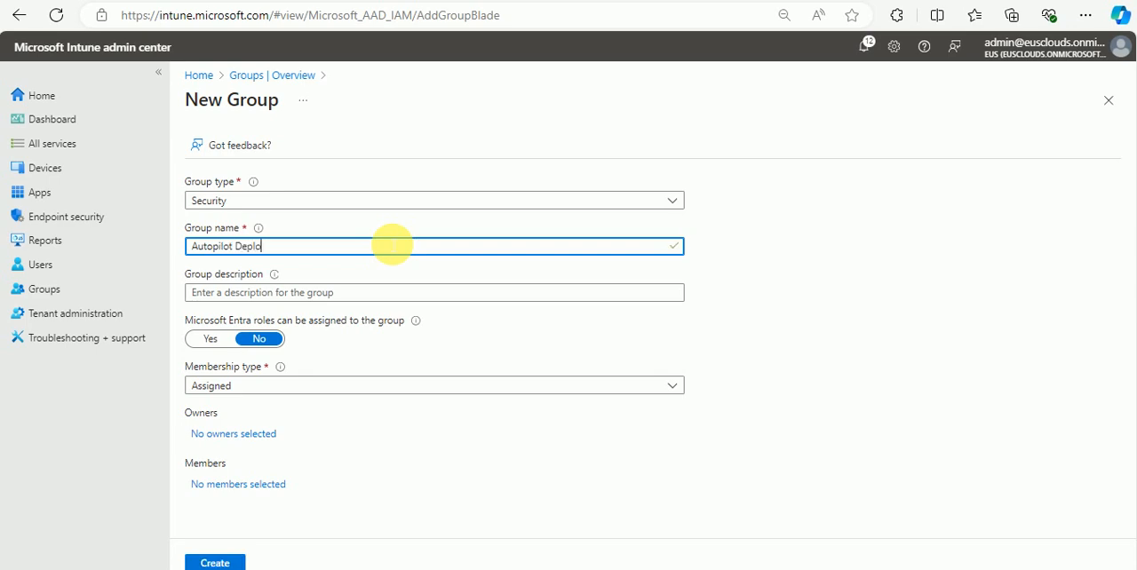
text(yment)
key(Tab)
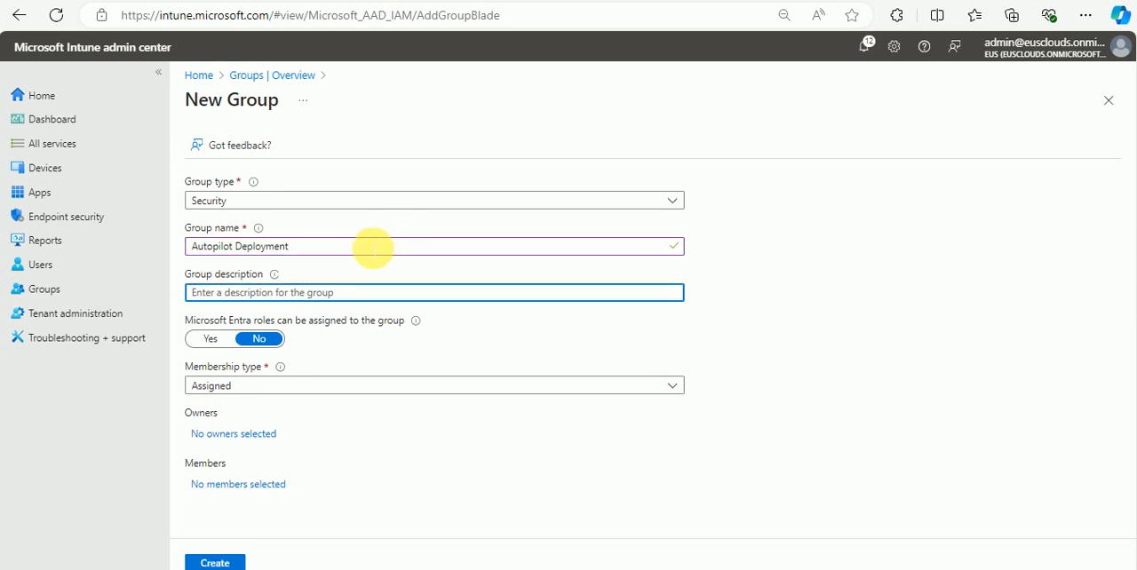
Step: Fill in the group description as "Autopilot Deployment -- Do not add device manually", reusing the group name
drag(322, 249, 206, 249)
click(283, 252)
drag(335, 253, 191, 247)
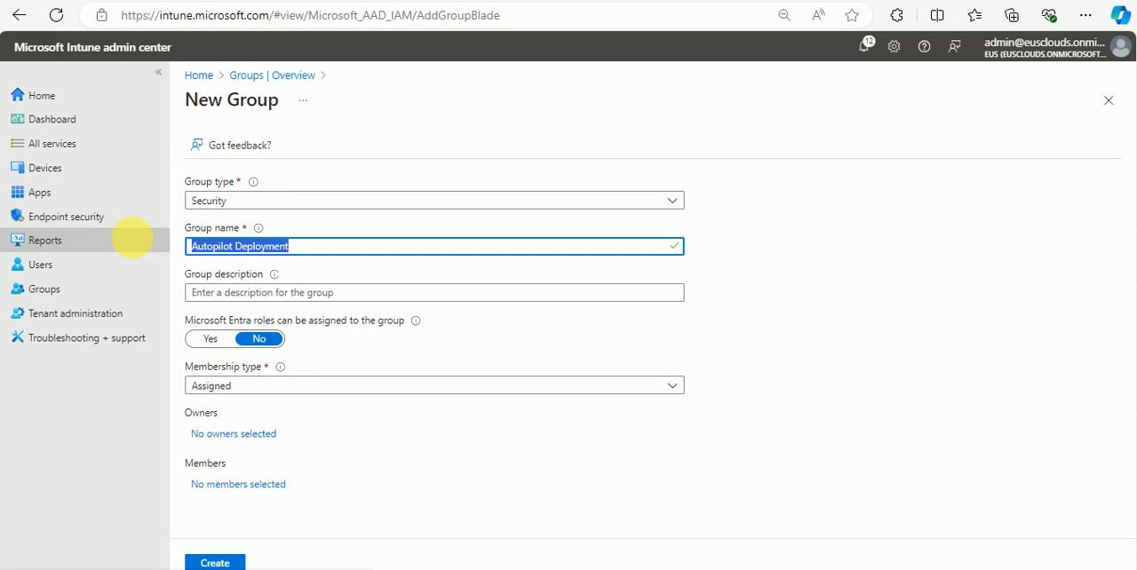
key(ctrl+c)
click(311, 293)
key(ctrl+v)
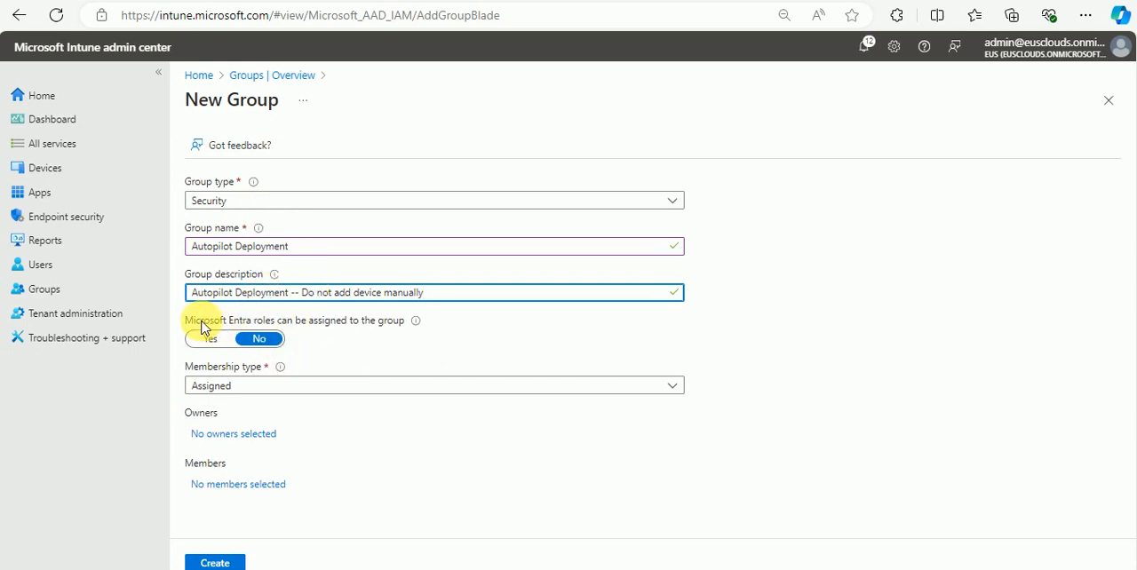
drag(201, 324, 394, 328)
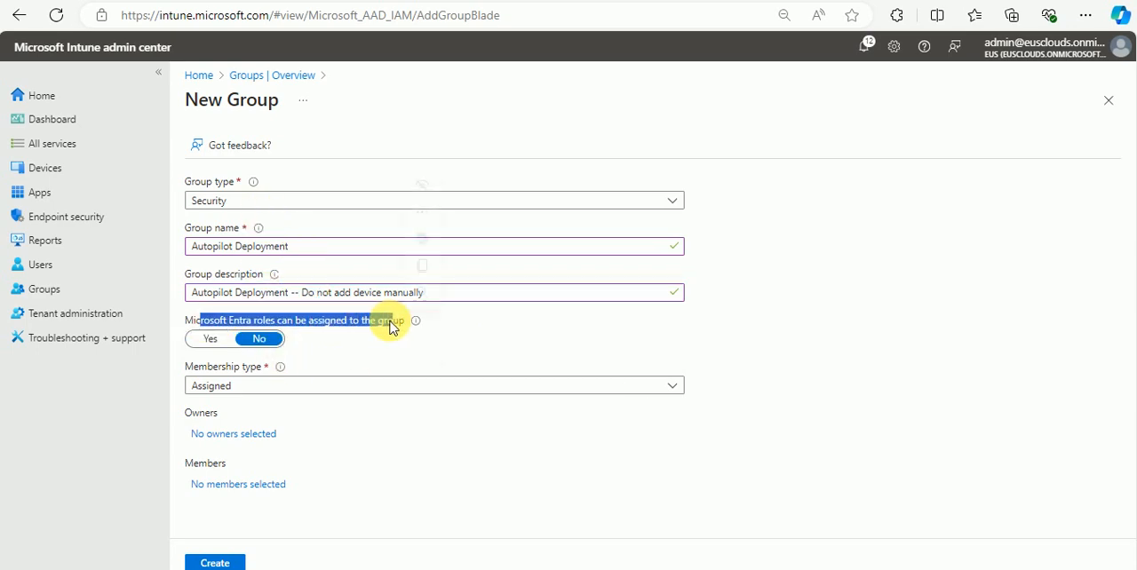
click(335, 329)
drag(214, 322, 386, 324)
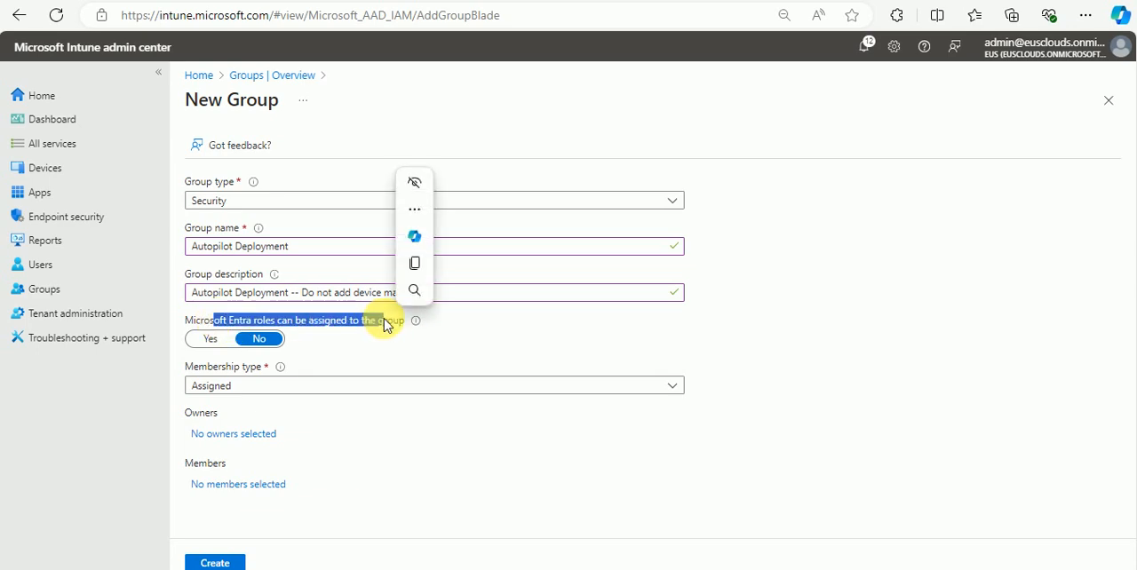
click(223, 387)
click(233, 387)
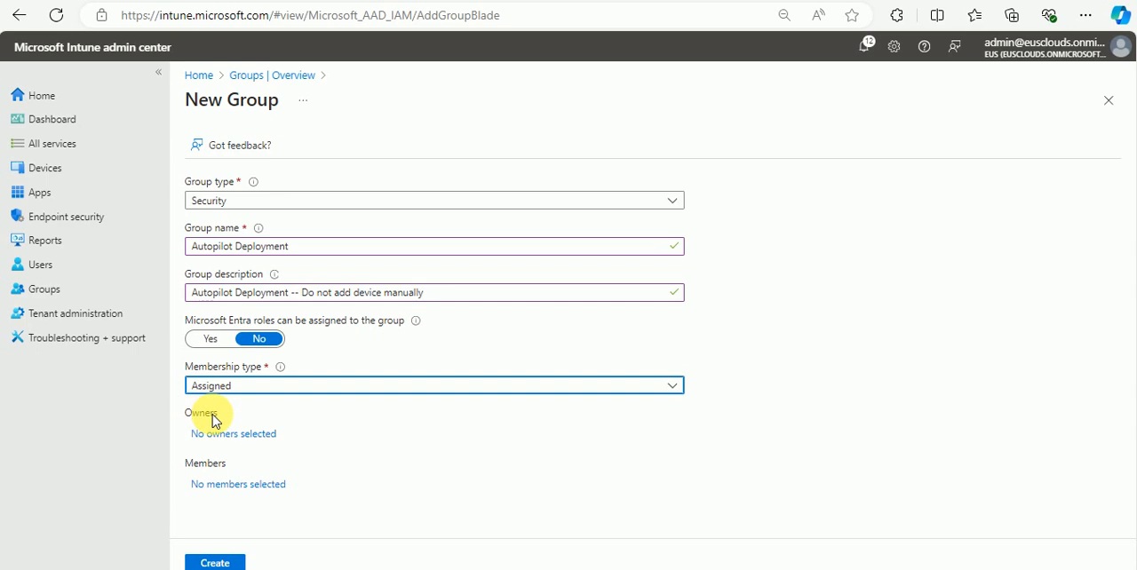
Step: Add the Intune Provisioning Client enterprise application as the group's owner and create the group without members
click(252, 436)
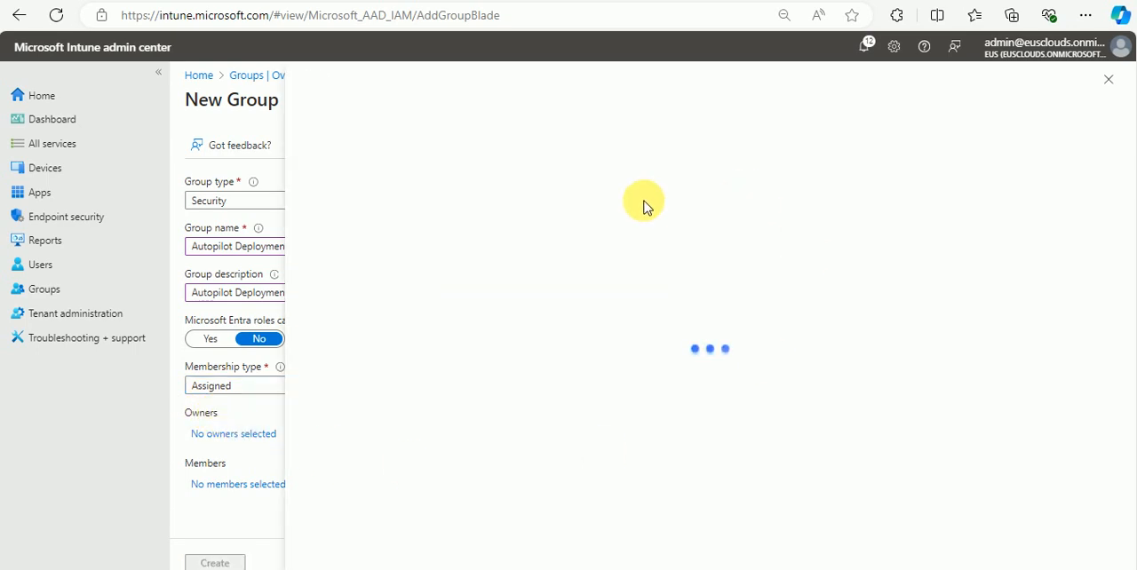
click(517, 206)
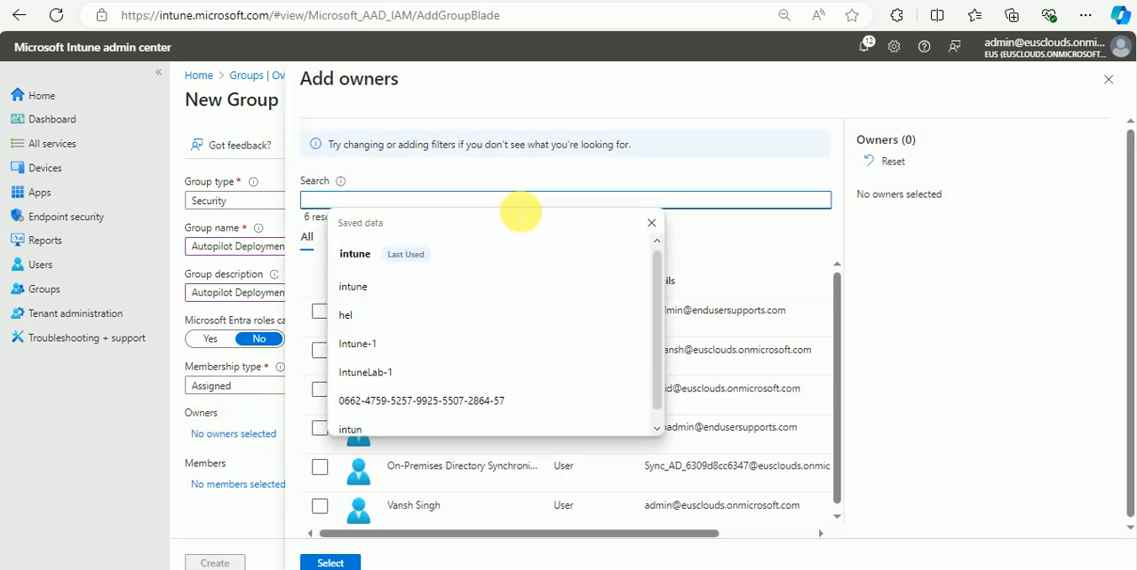
text(intune)
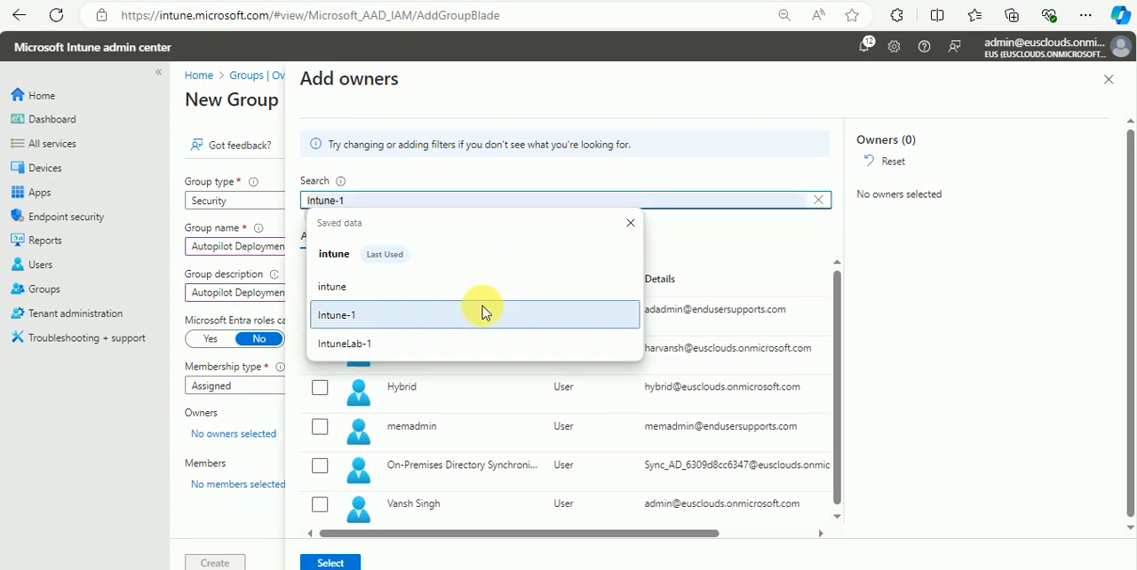
click(440, 170)
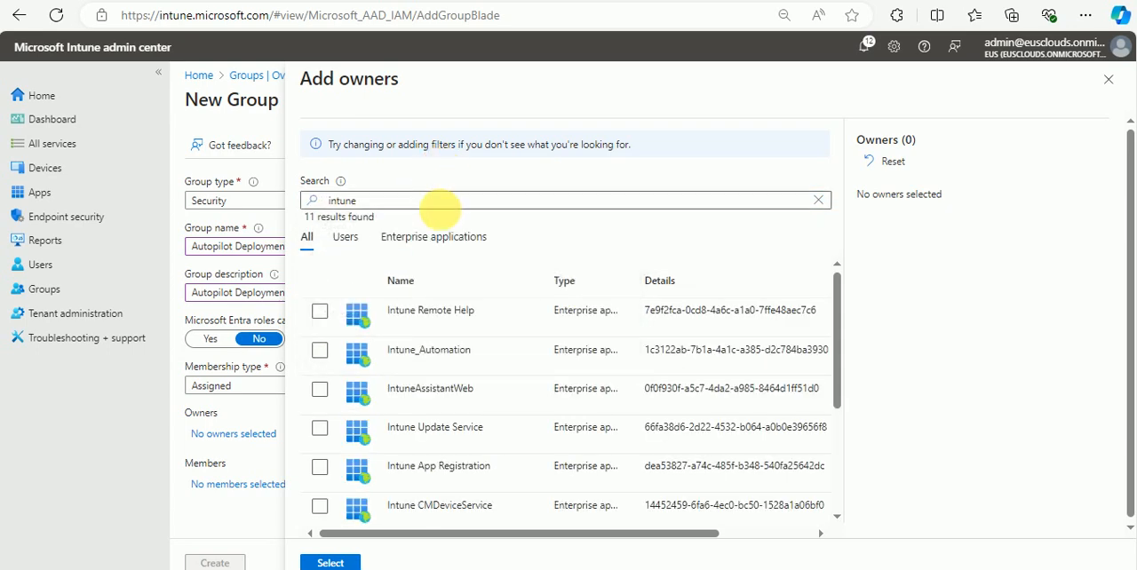
click(435, 238)
scroll(507, 340, down, 1)
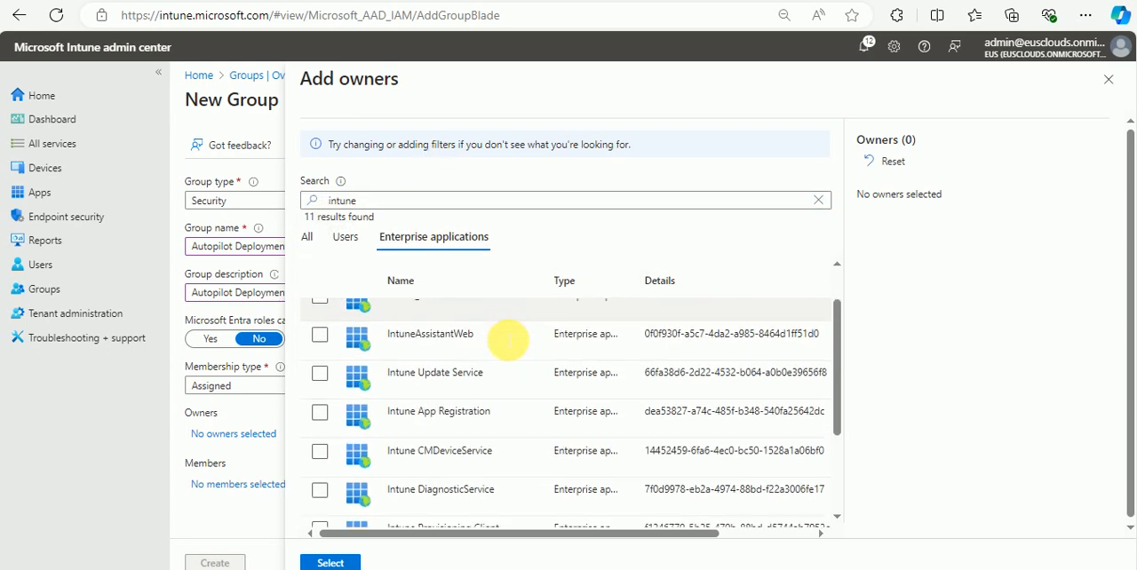
scroll(508, 340, down, 2)
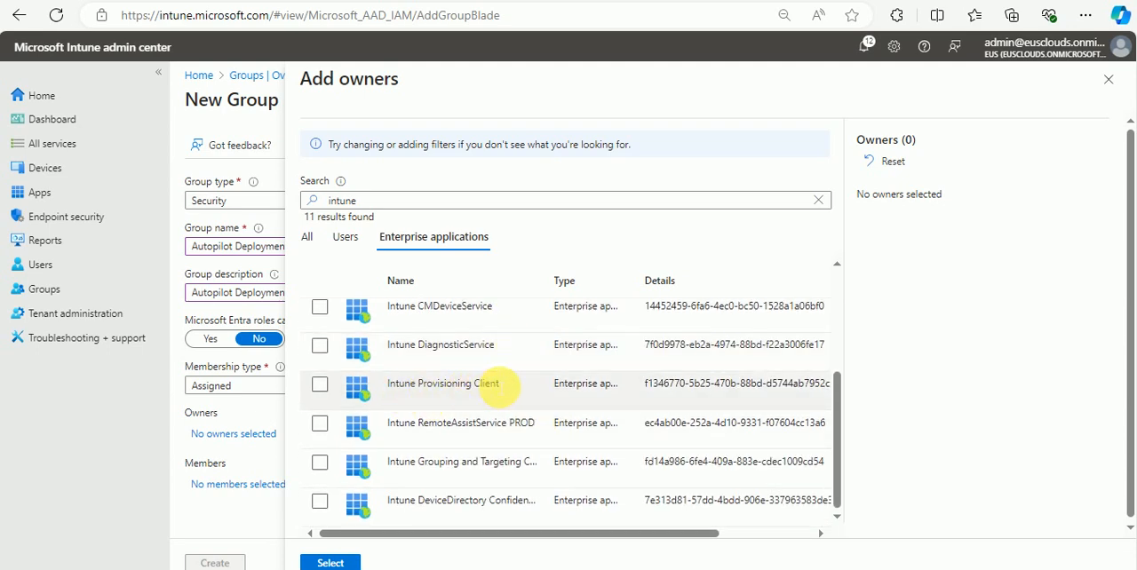
click(320, 384)
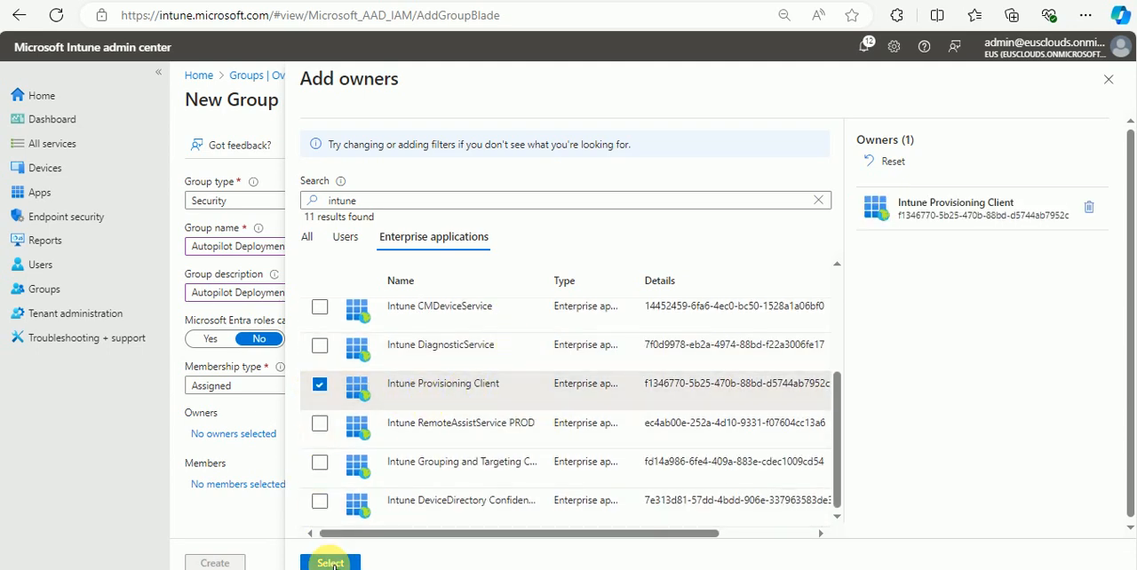
click(330, 563)
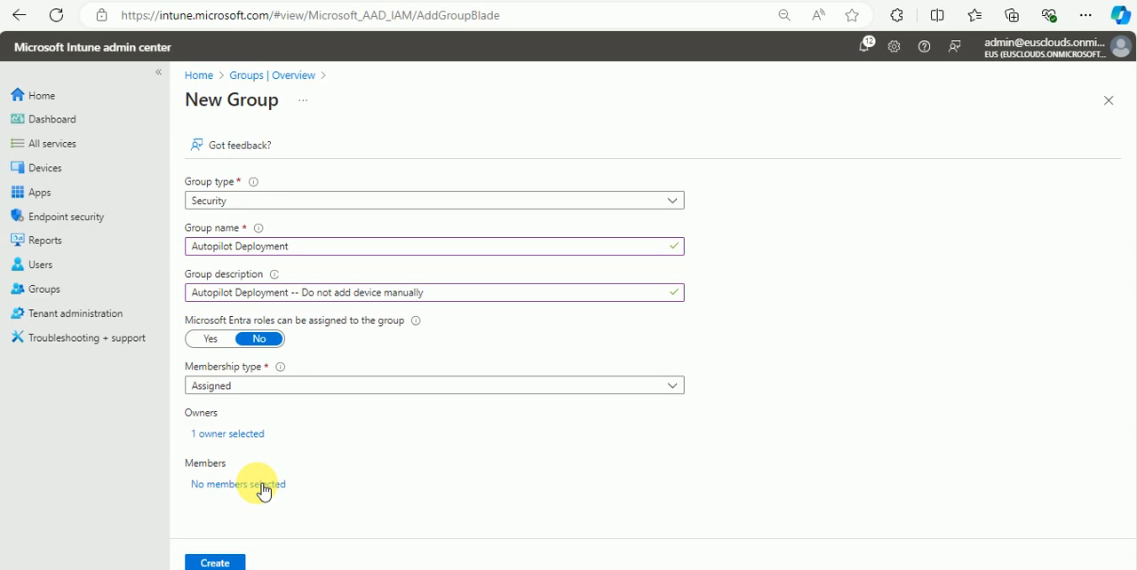
click(215, 562)
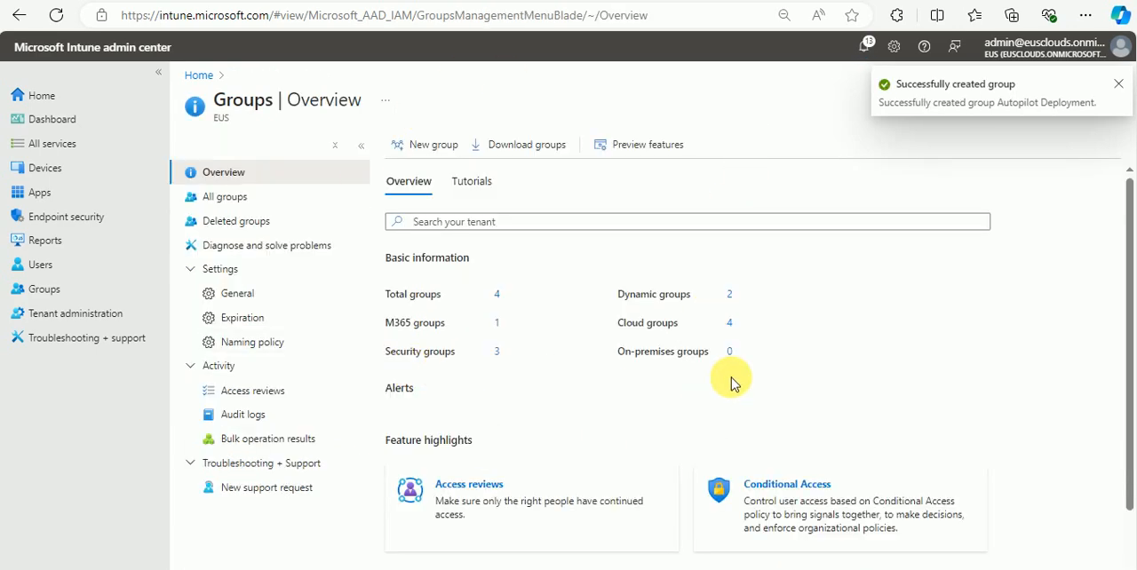
Step: Start another new security group and name it "Autopilot user group"
click(430, 145)
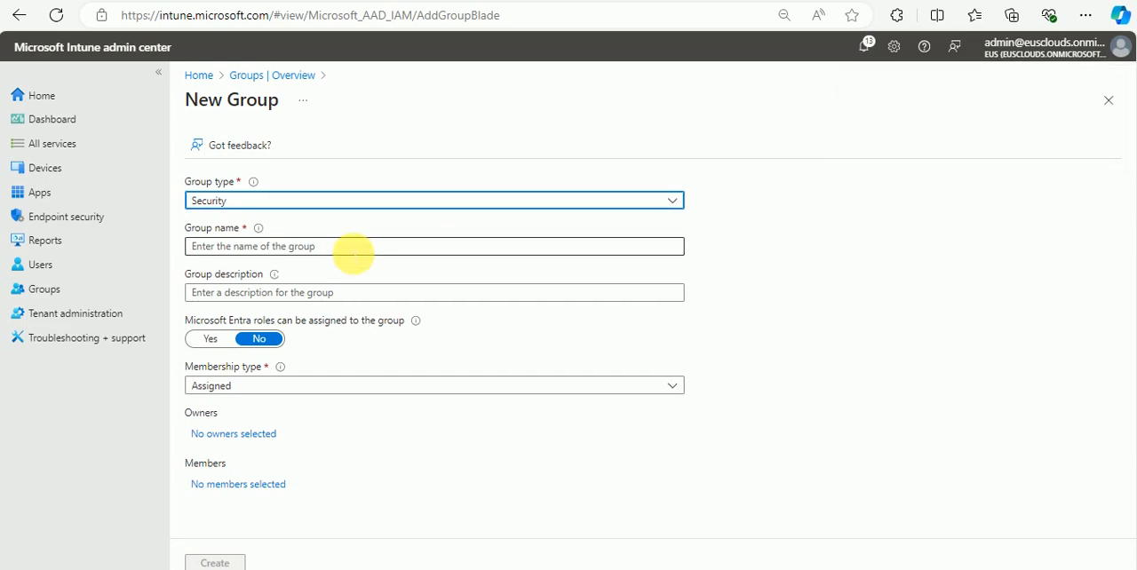
click(352, 251)
text(De)
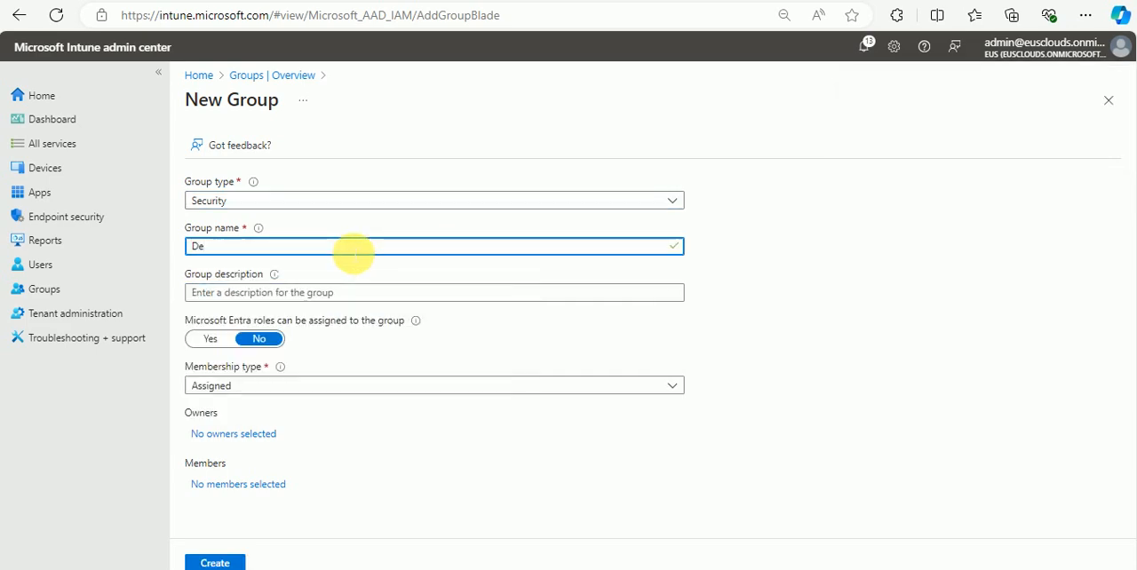
text(Autoliot)
key(BackSpace)
key(BackSpace)
text(lo)
key(BackSpace)
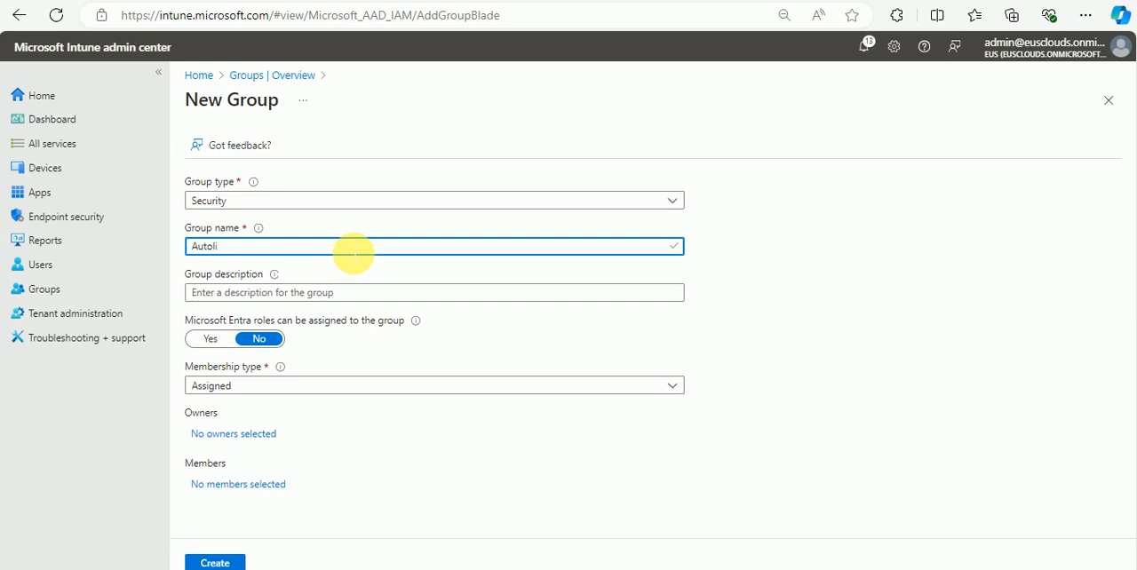
text(pilot user group)
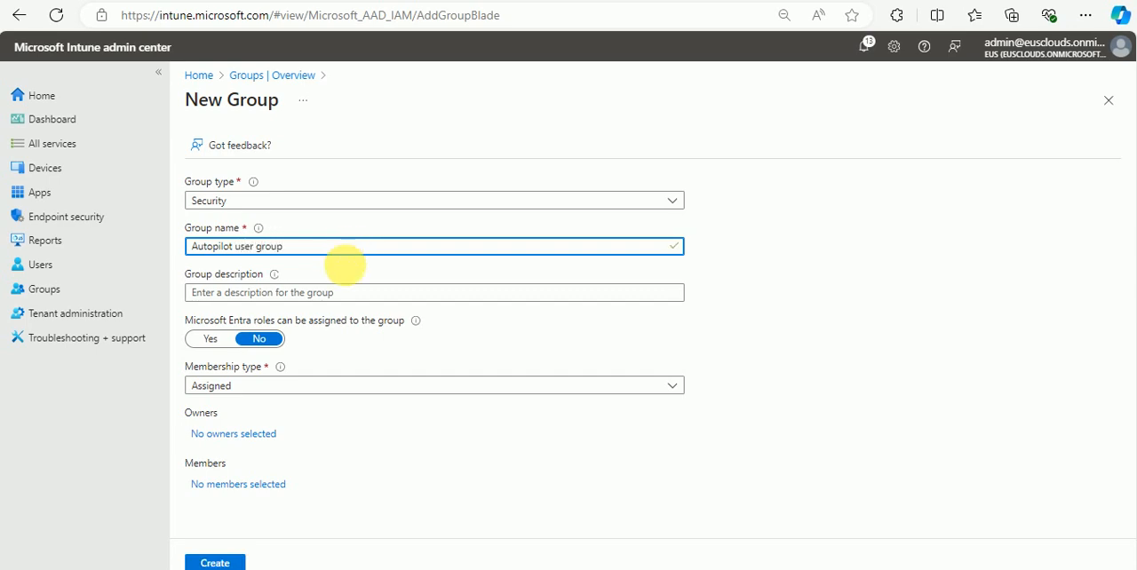
Step: Assign the adadmin account as the owner of the Autopilot user group
click(258, 435)
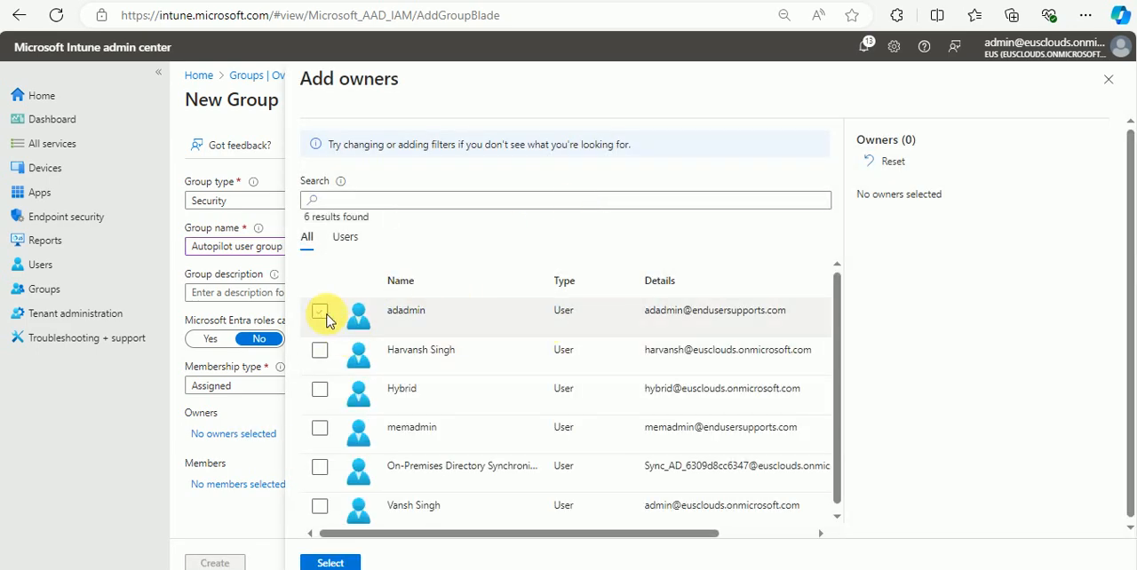
click(320, 315)
click(336, 560)
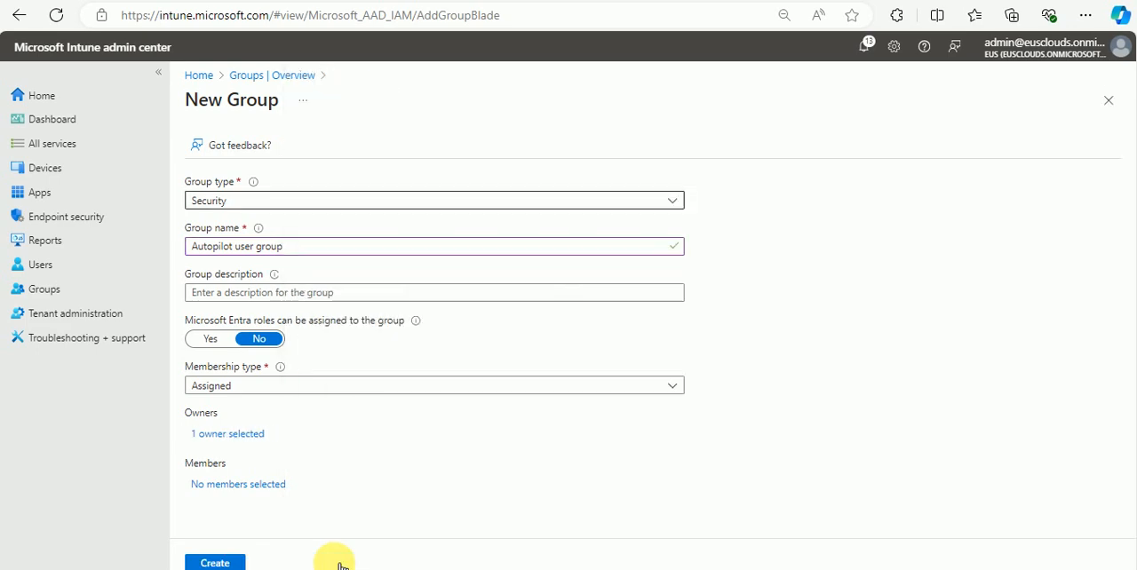
Step: Add the last-listed and second-listed user accounts as the group's members and check the member selection
click(242, 488)
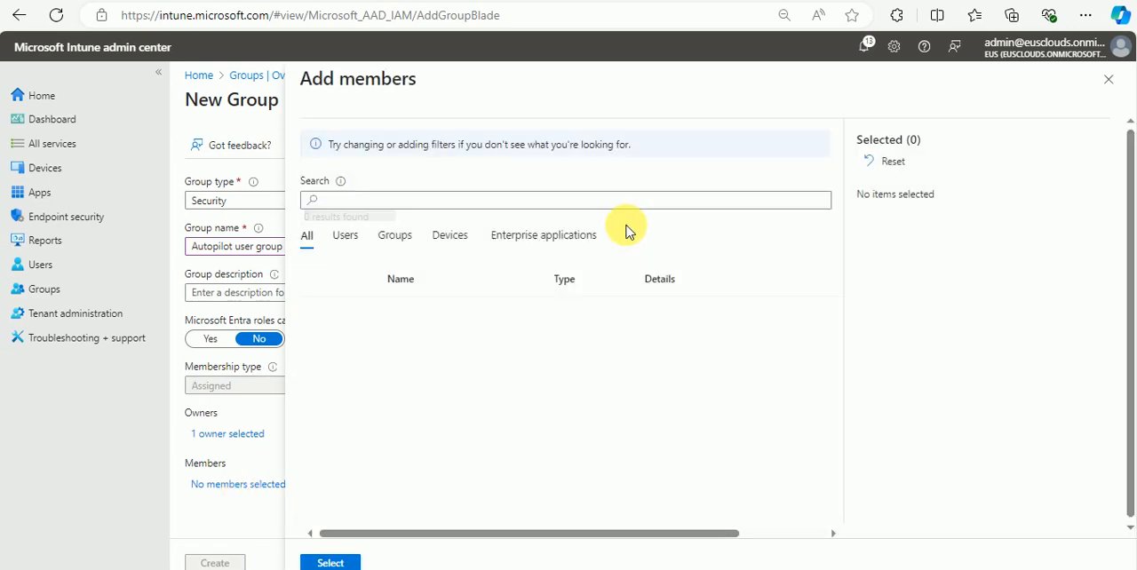
click(353, 242)
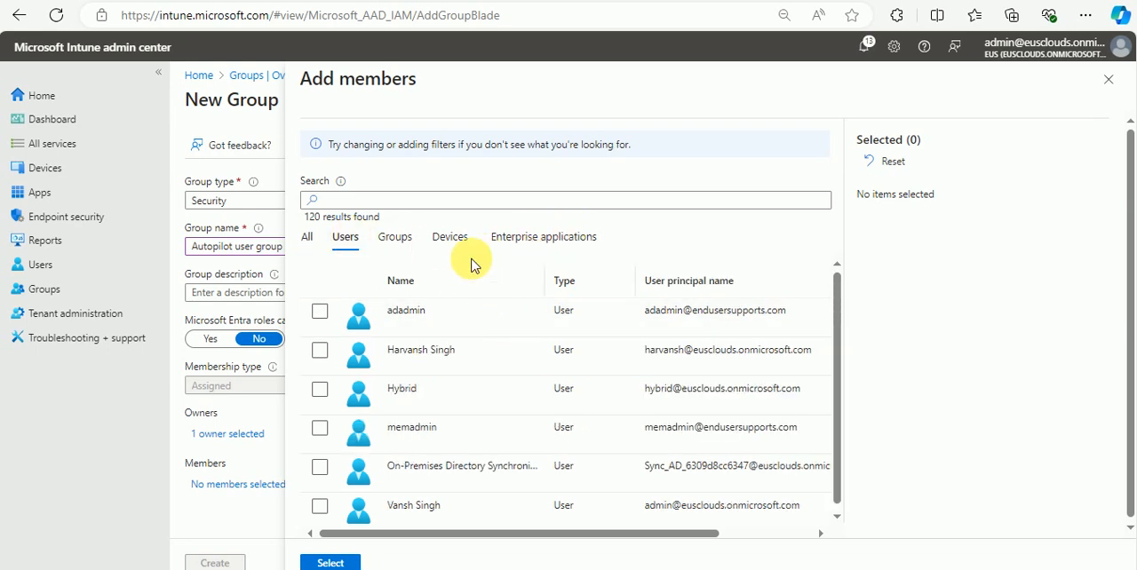
click(320, 311)
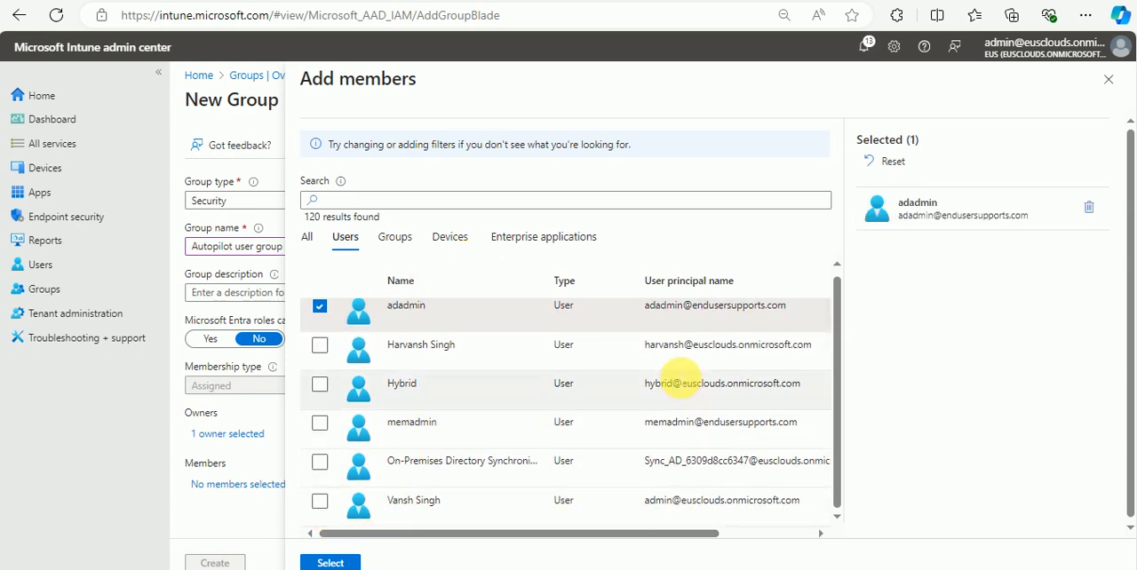
click(320, 306)
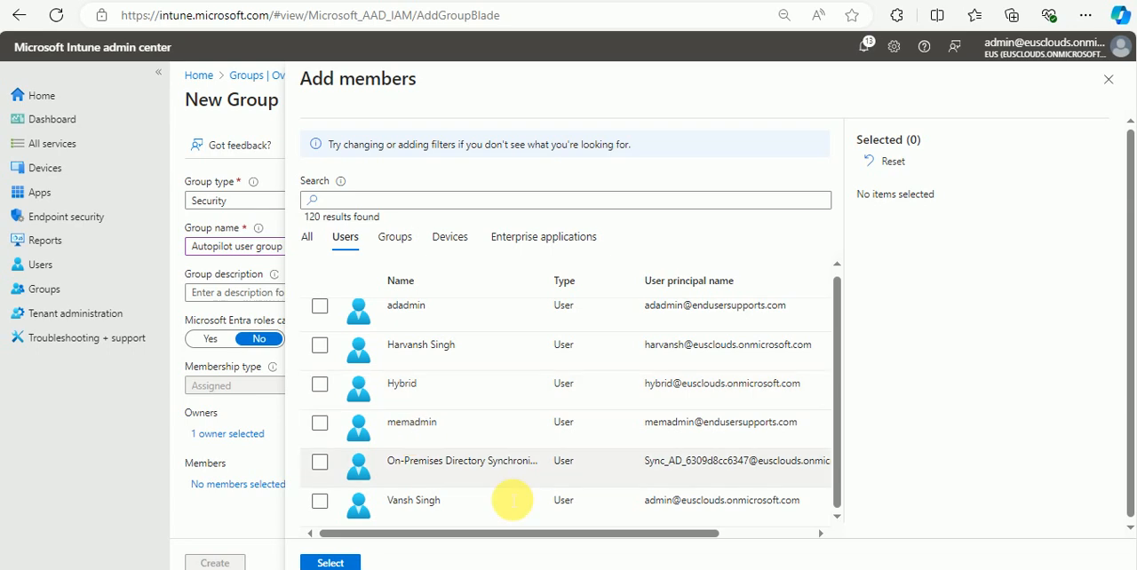
click(320, 502)
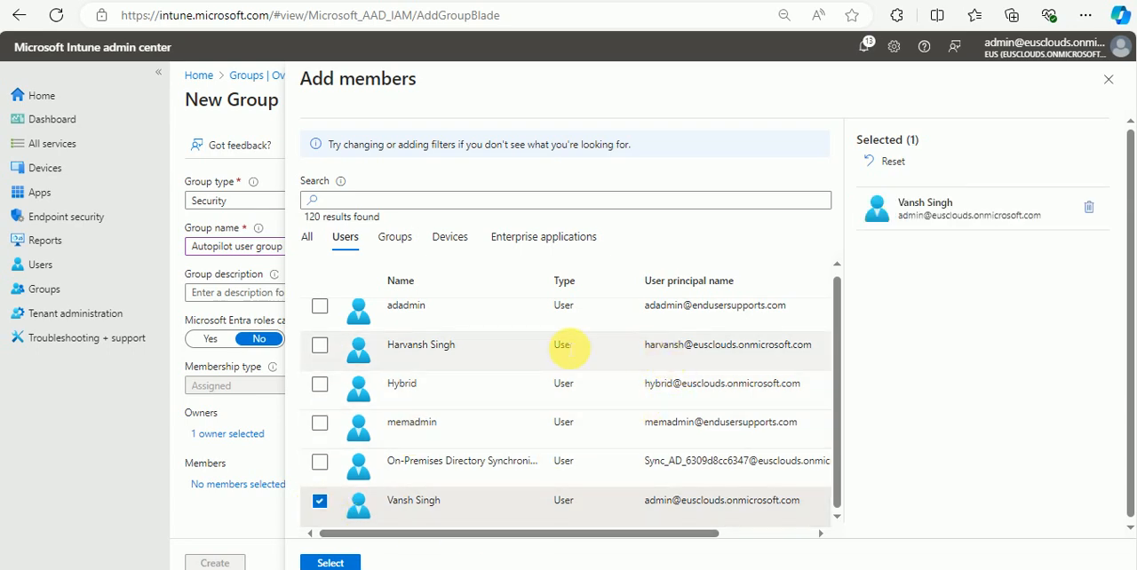
click(320, 346)
click(327, 563)
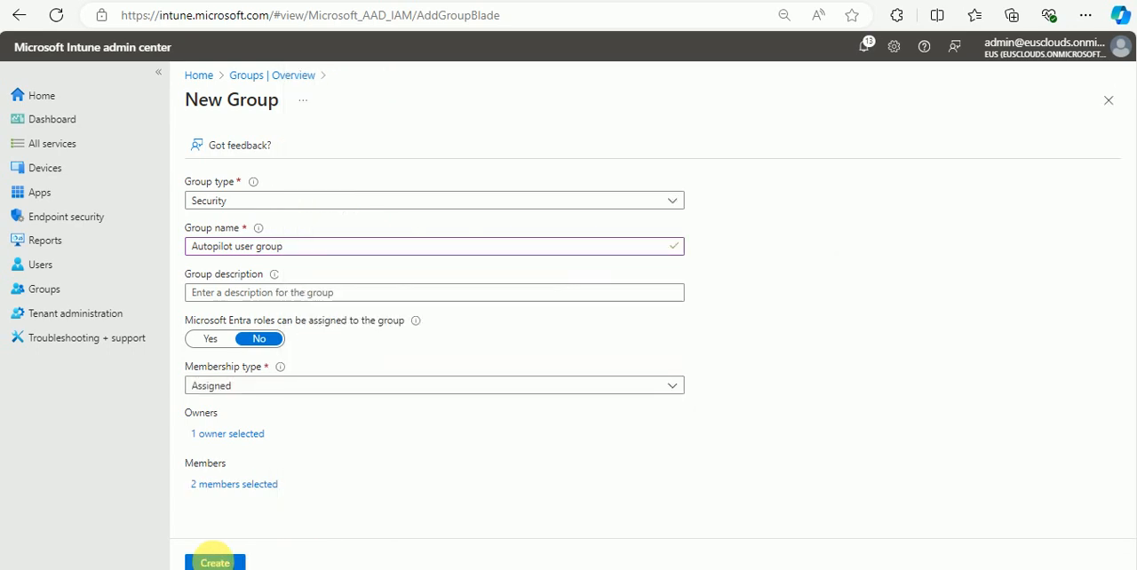
click(221, 484)
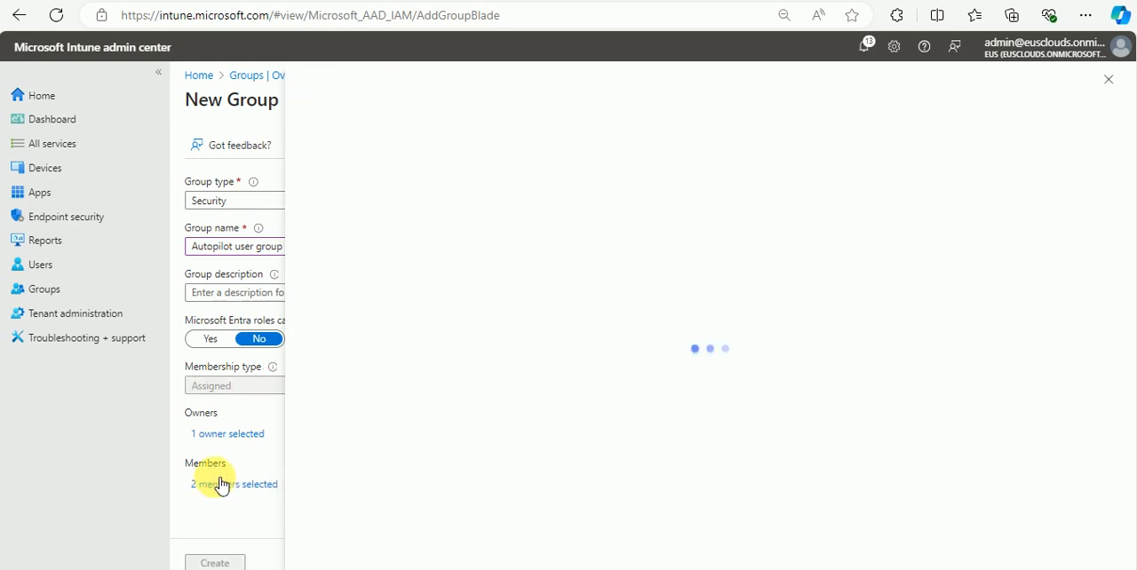
click(1109, 77)
Step: Remove the adadmin account from the Autopilot user group's owners
click(231, 434)
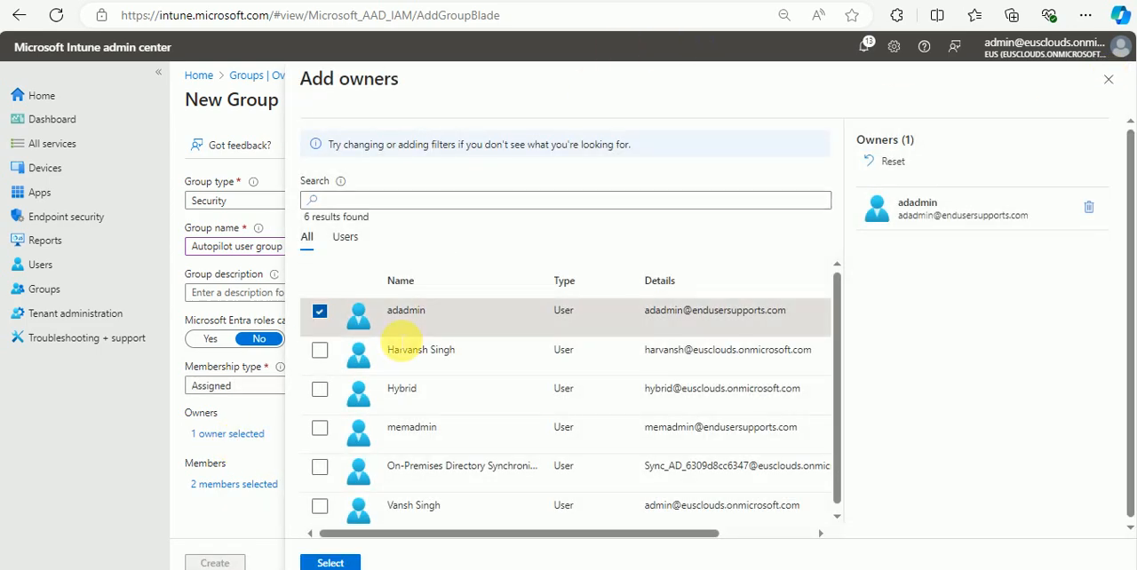
click(319, 312)
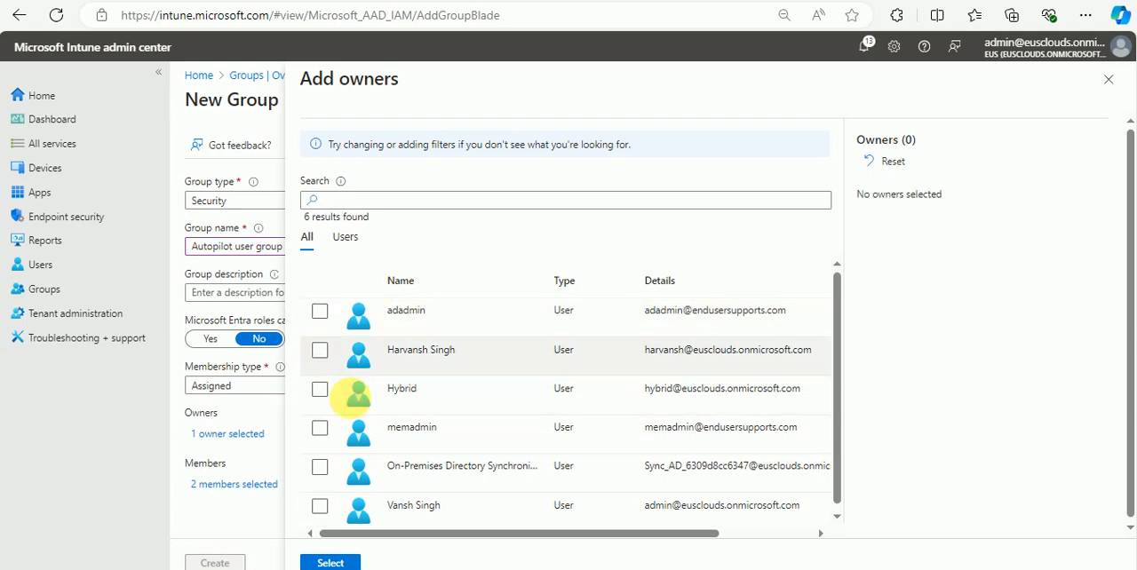
scroll(342, 502, down, 1)
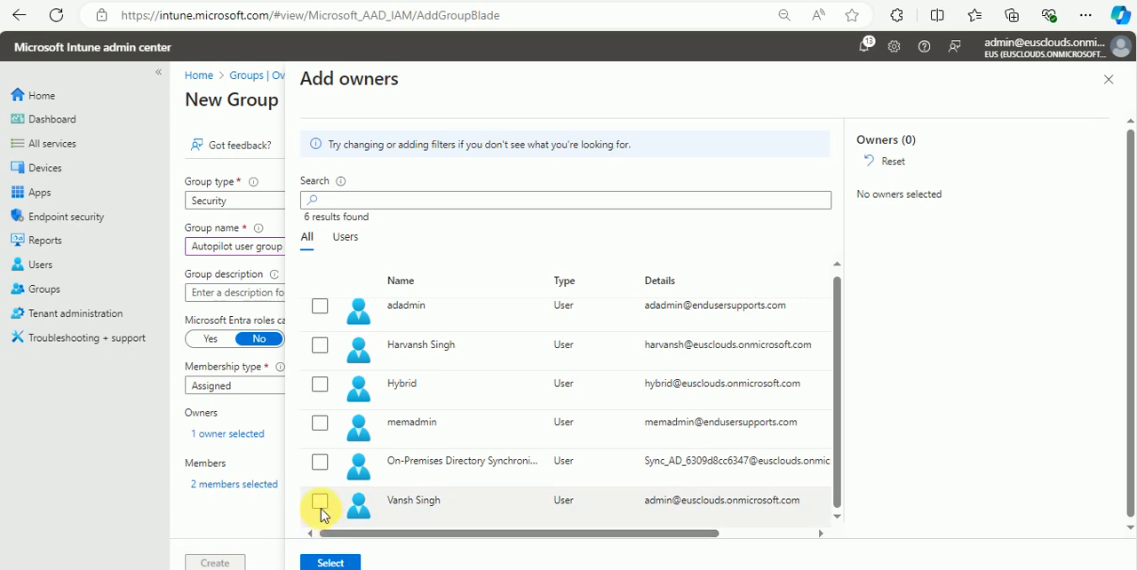
scroll(361, 490, down, 1)
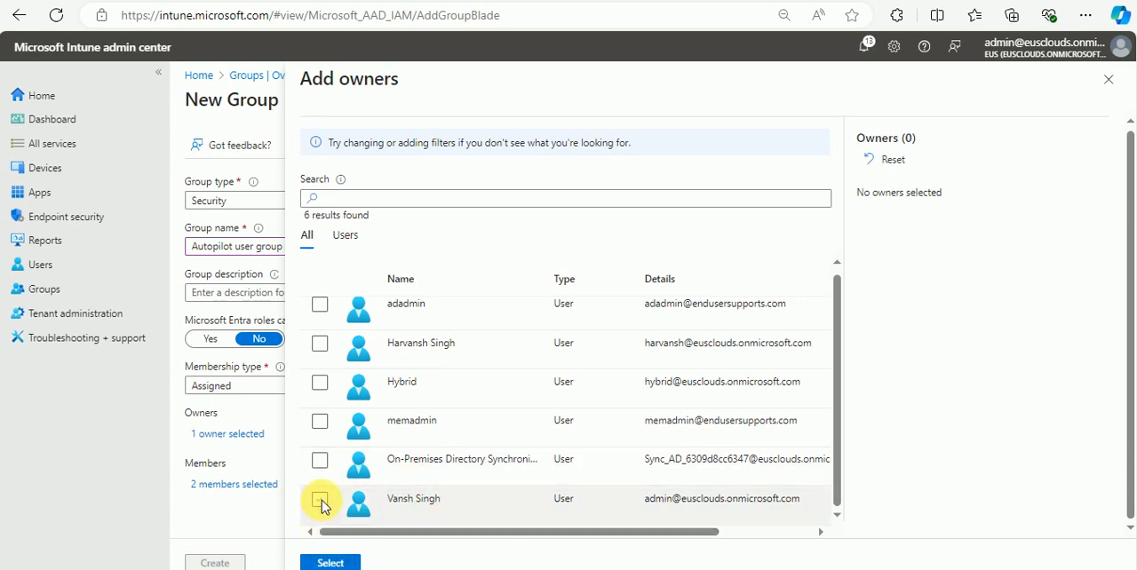
click(321, 306)
click(321, 307)
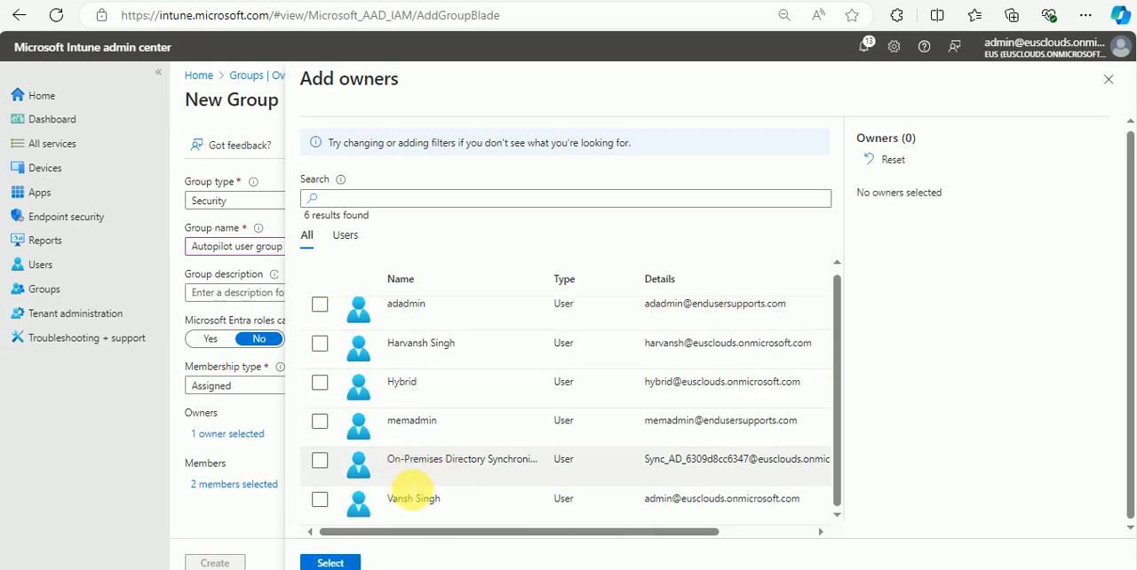
click(329, 564)
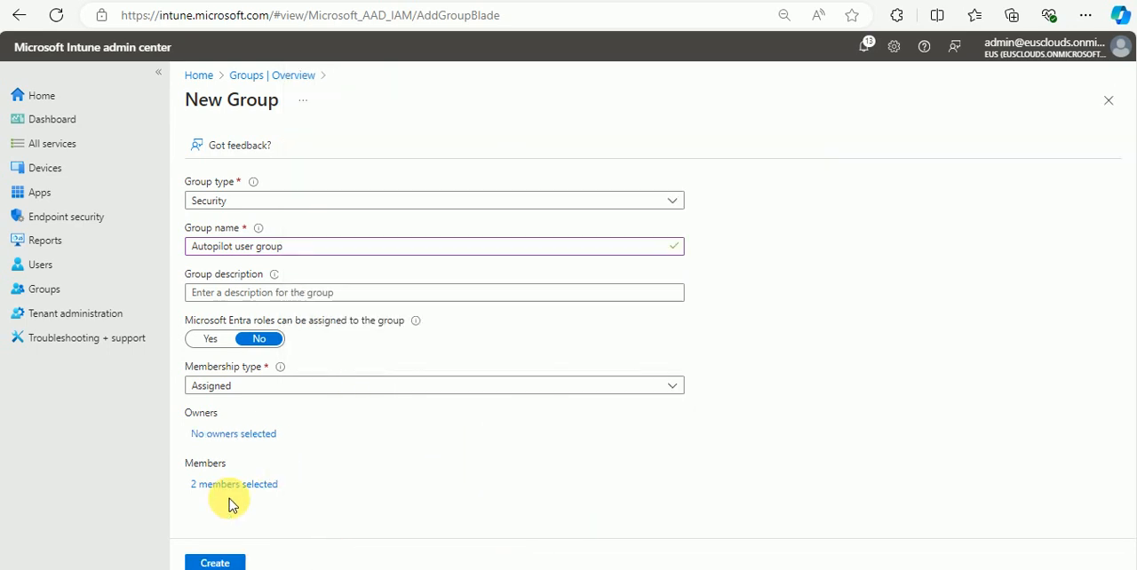
Step: Assign the second-listed user account as the group's owner and create the Autopilot user group
click(232, 434)
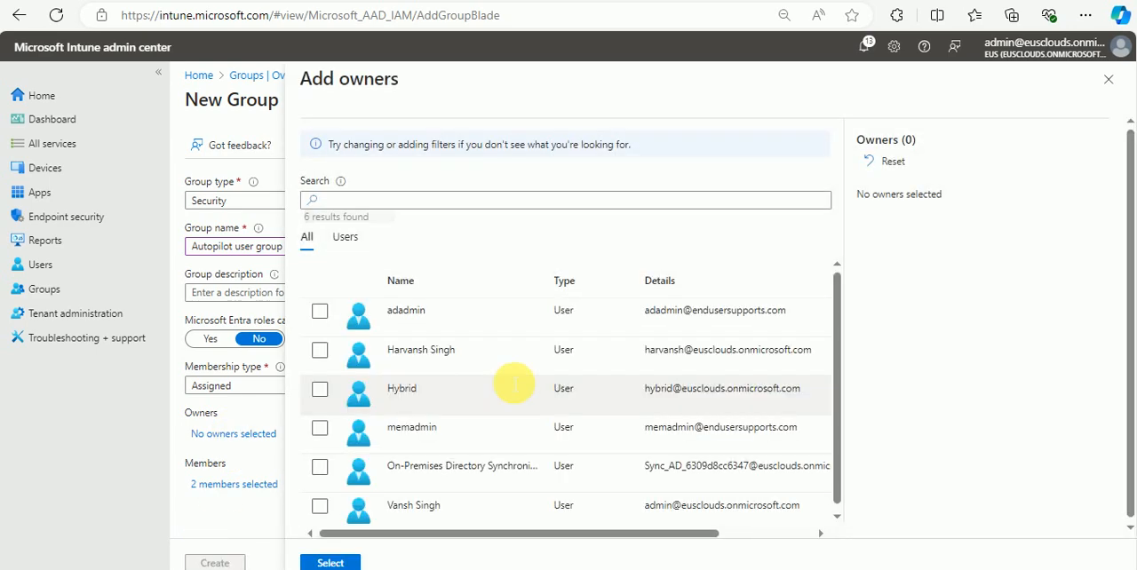
click(320, 351)
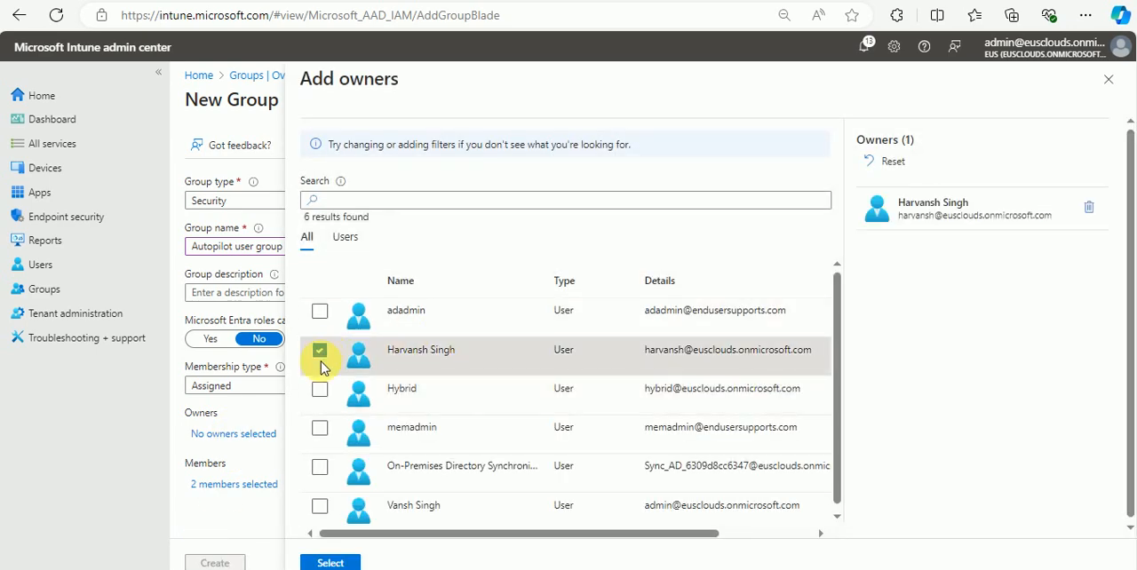
click(331, 564)
click(213, 562)
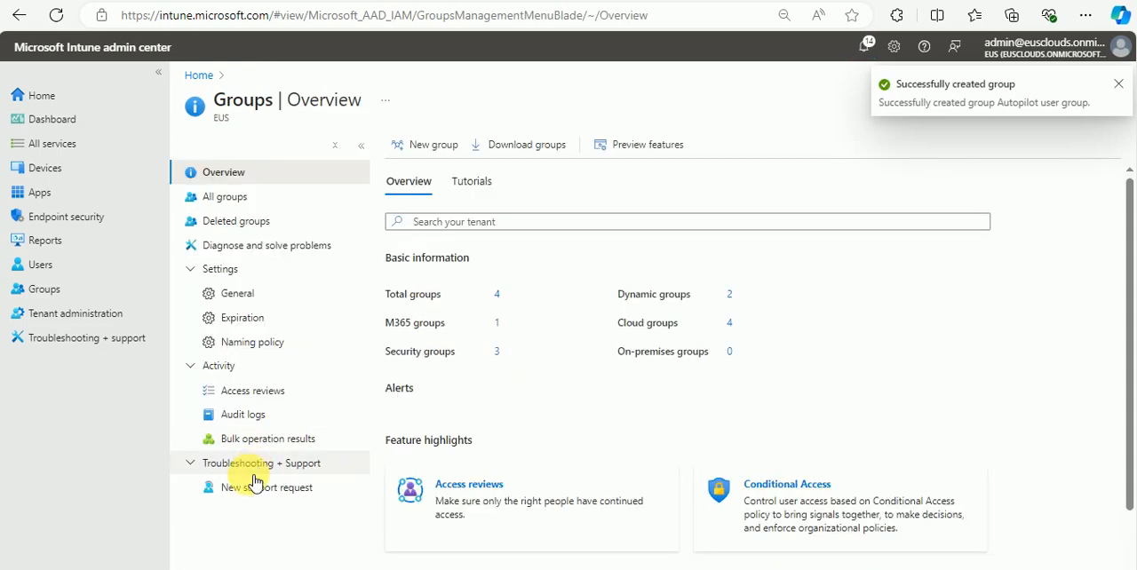
click(1118, 85)
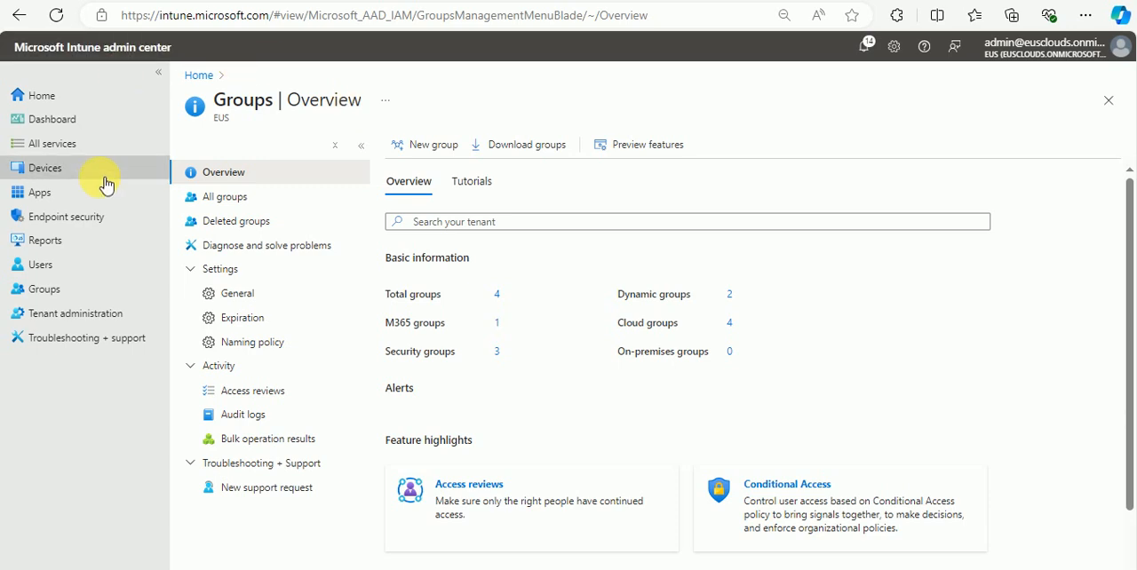
Step: Go to the Windows device enrollment settings and review the list of Windows Autopilot devices
click(62, 167)
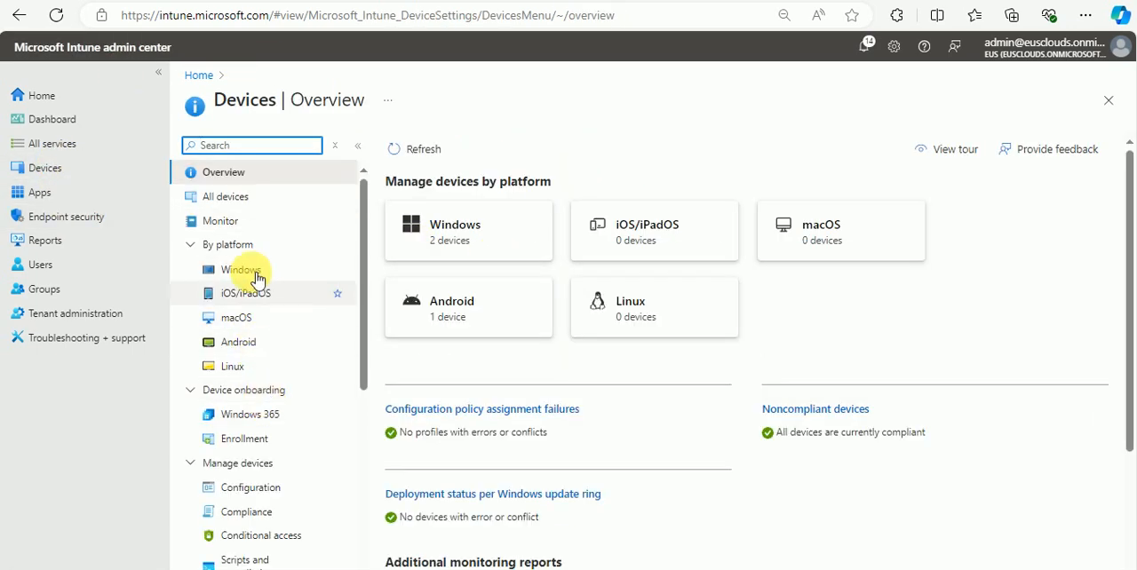
click(262, 440)
scroll(541, 322, down, 4)
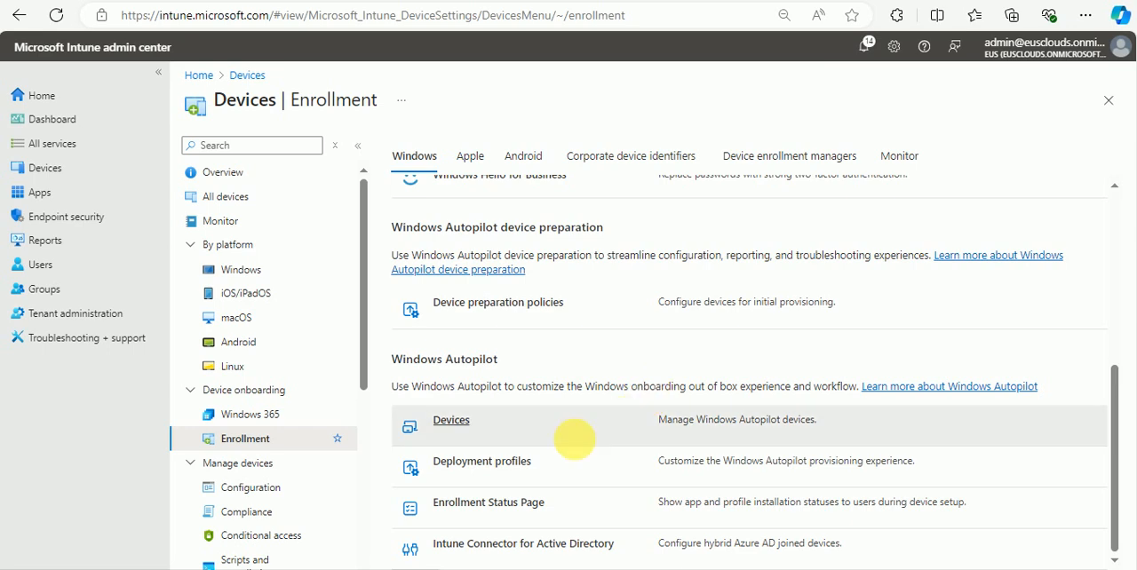
click(451, 423)
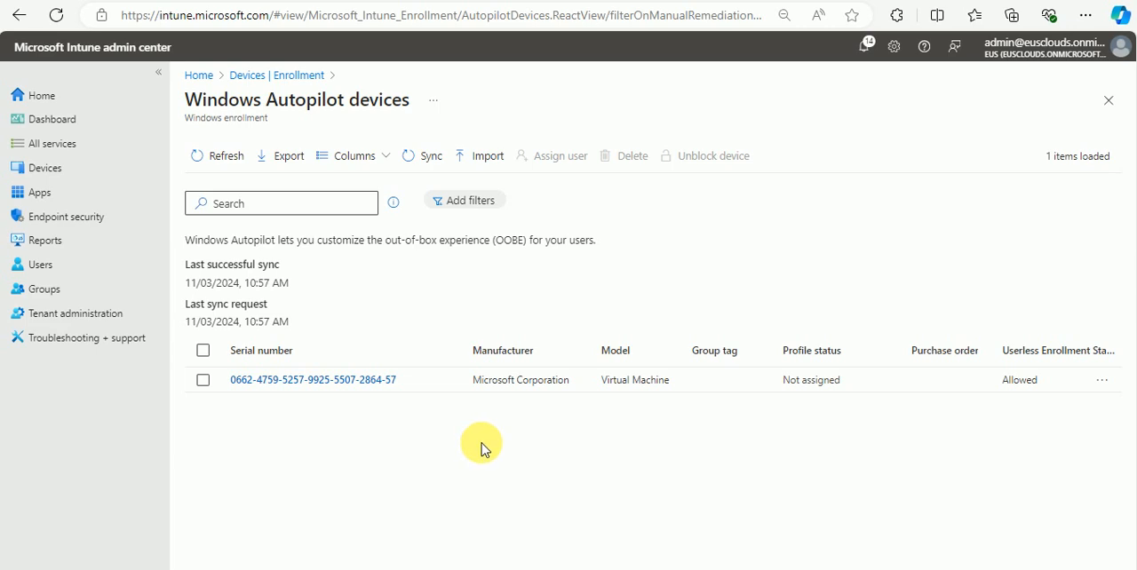
click(297, 77)
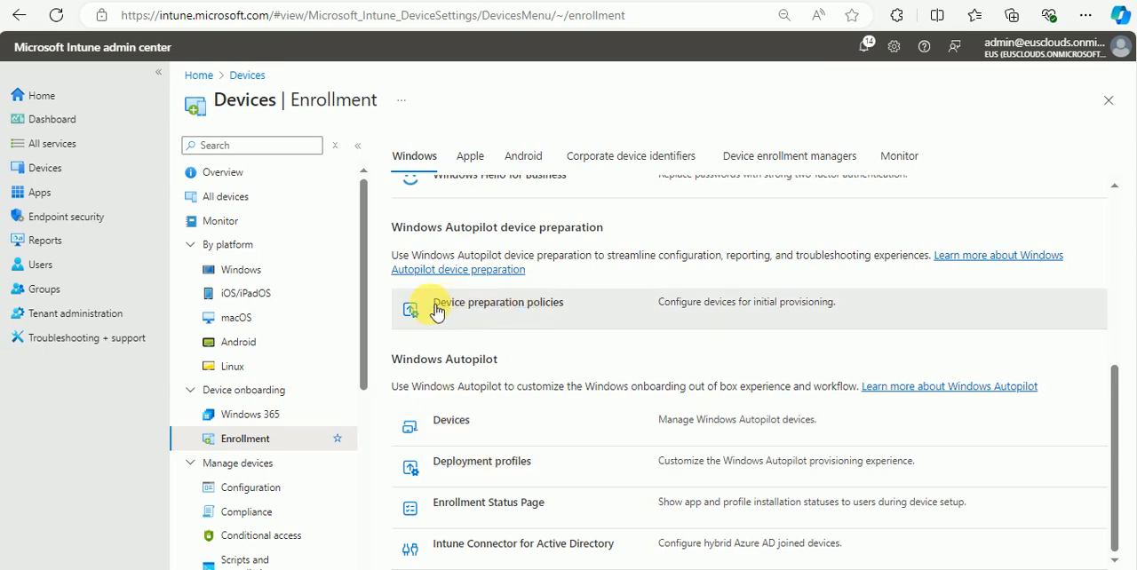
Step: Start a new Windows Autopilot device preparation policy named "Autopilot Deployment", leaving its description empty
click(534, 306)
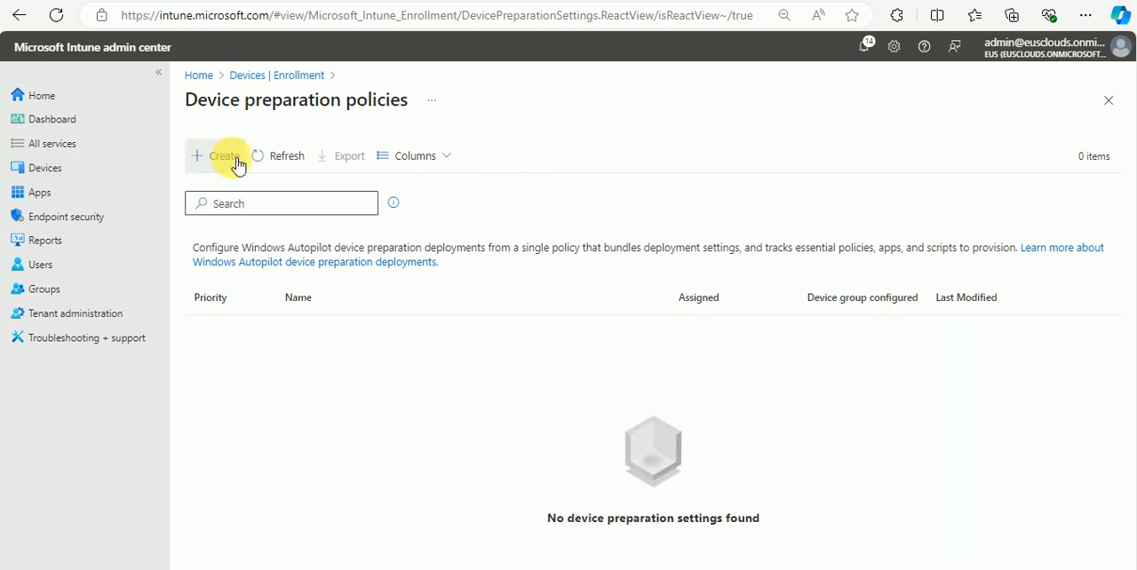
click(227, 158)
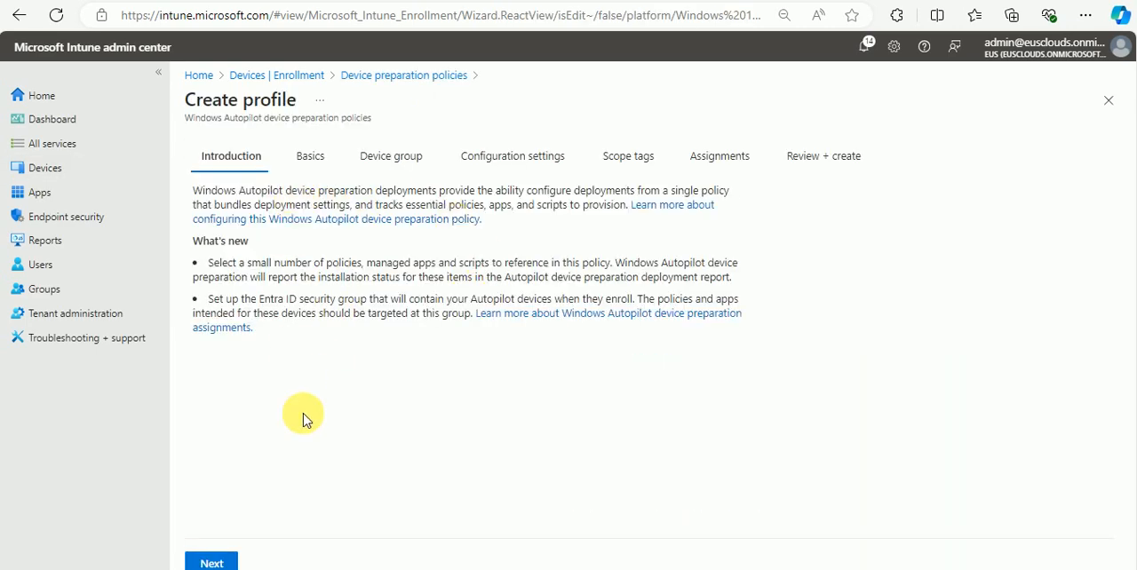
click(211, 561)
click(269, 219)
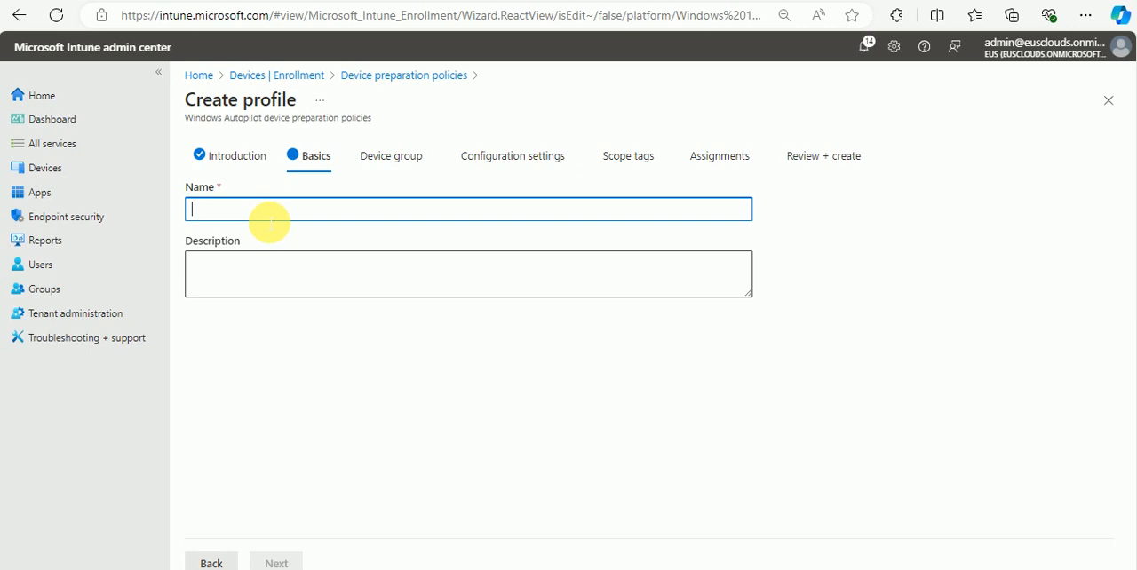
text(Autopilot Deployment)
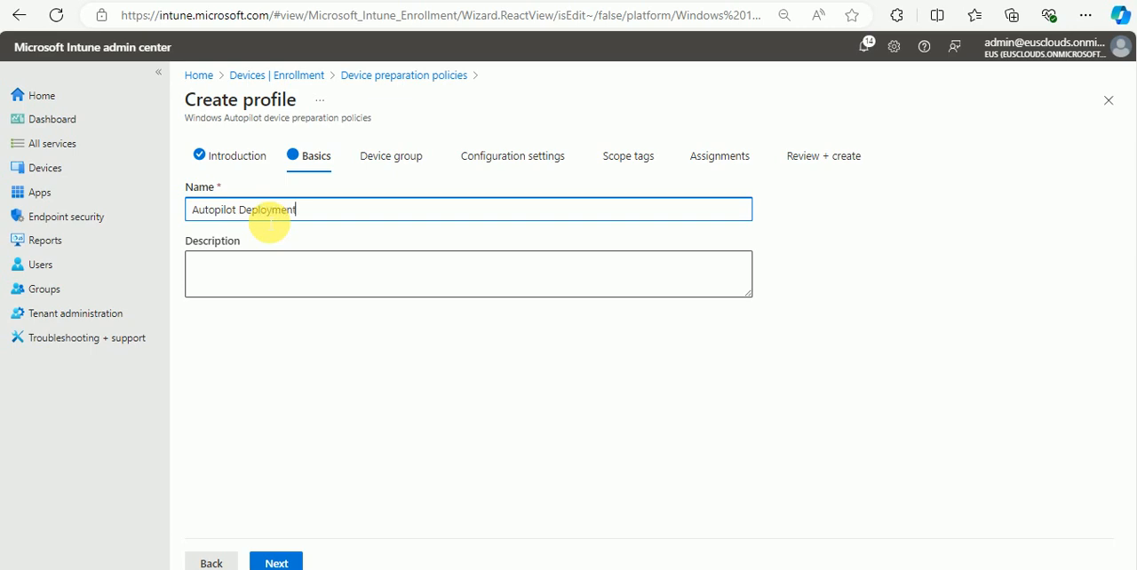
key(Tab)
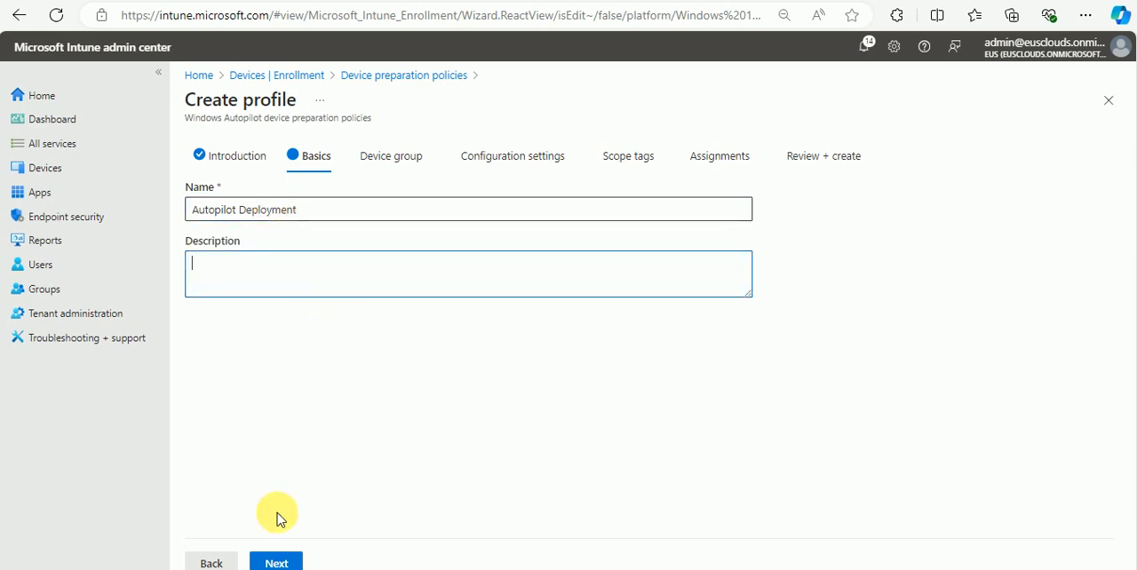
click(286, 563)
Step: Choose Autopilot Deployment as the policy's device group and continue to the configuration settings
click(313, 270)
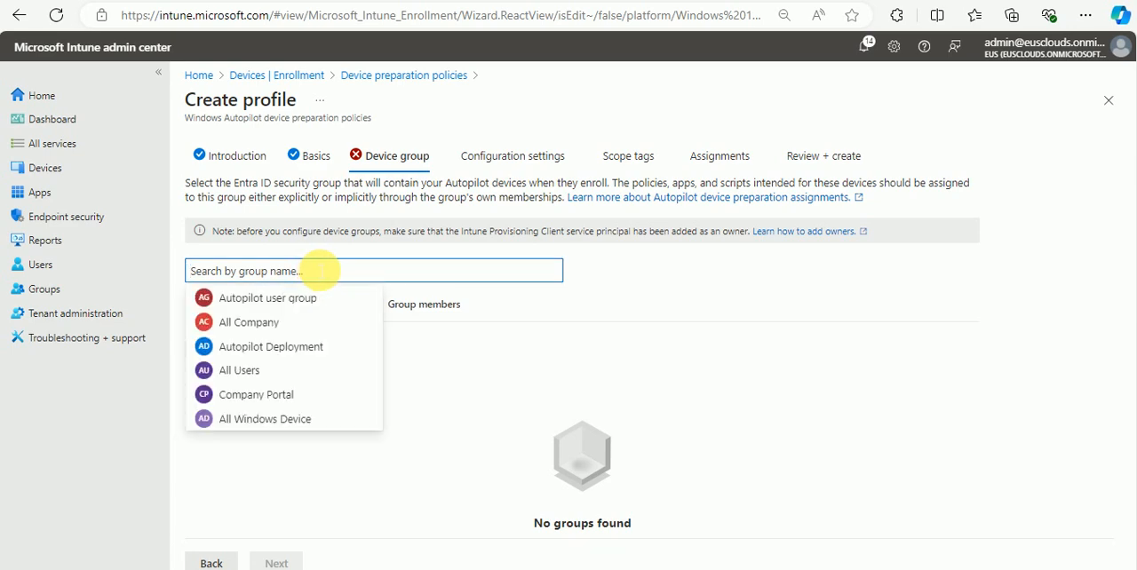
click(300, 353)
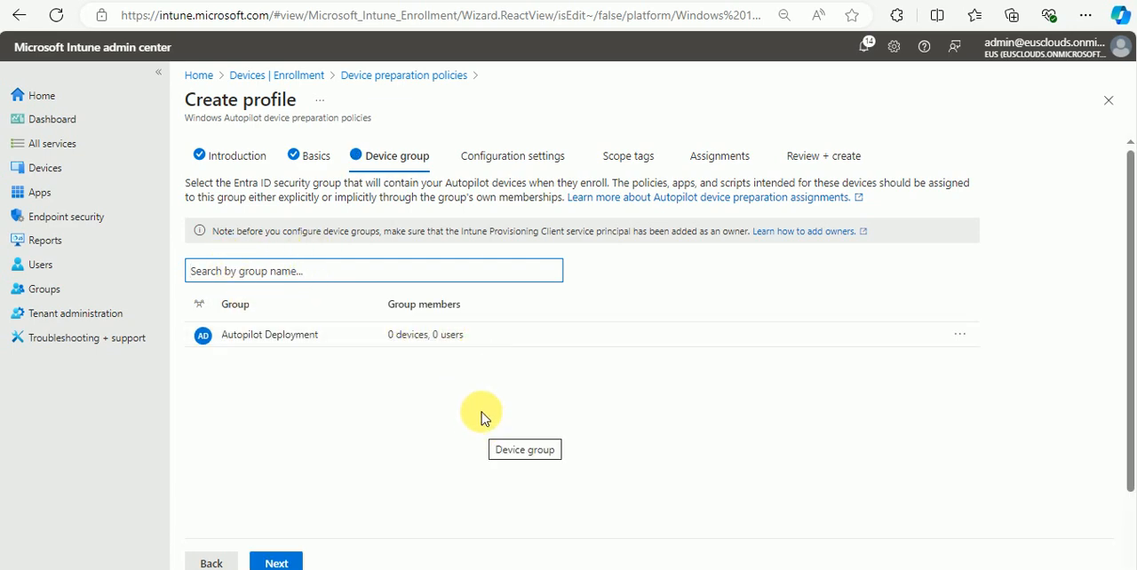
click(287, 563)
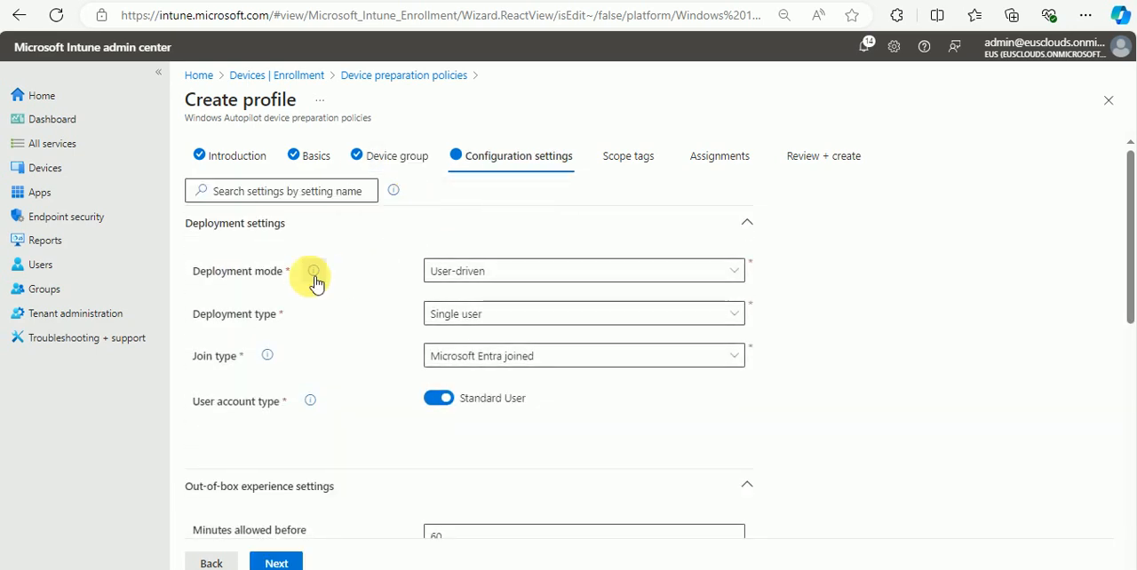
Step: Set the deployment settings to User-driven mode, Single user type, Microsoft Entra joined and the Standard User account type
click(488, 276)
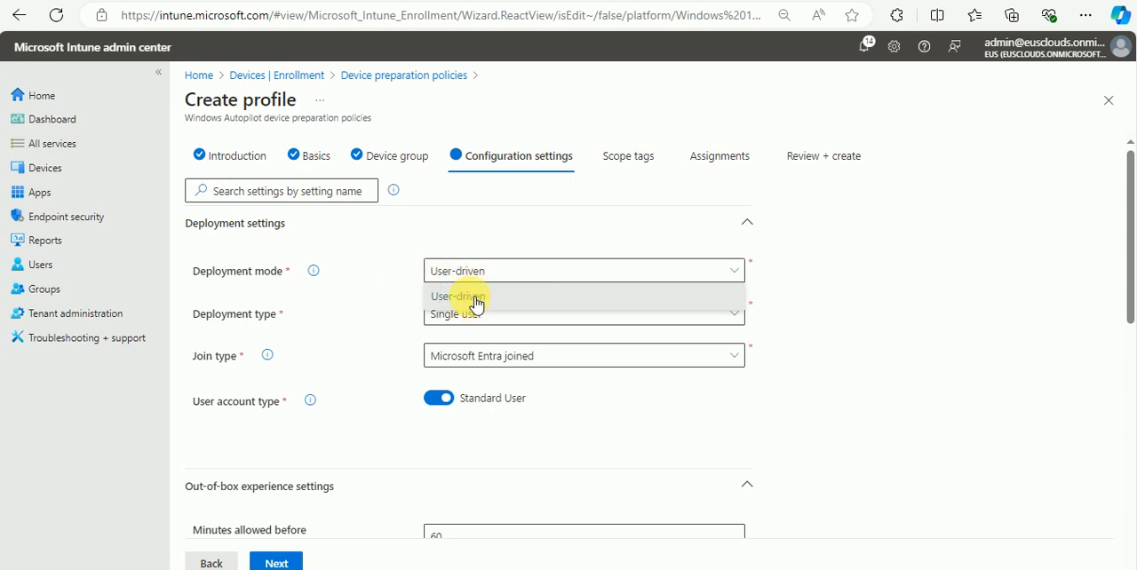
click(476, 303)
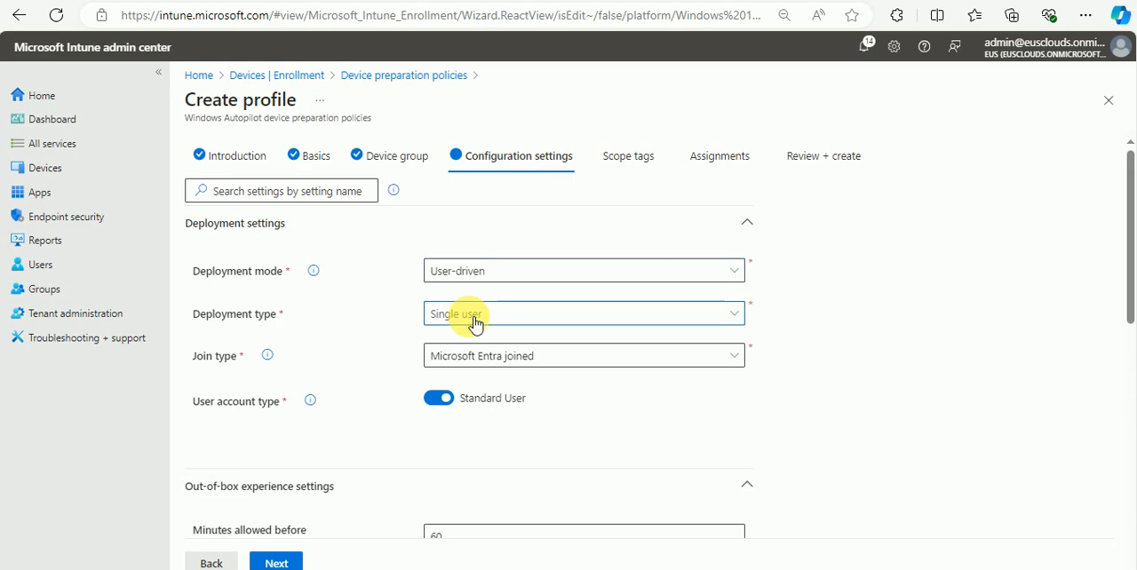
click(475, 322)
click(462, 336)
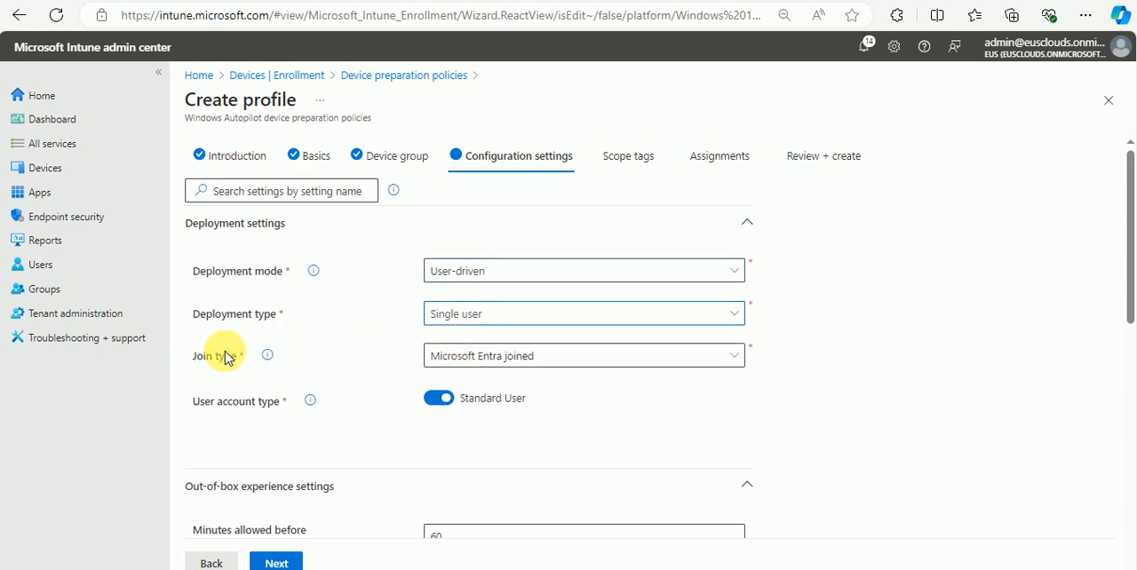
click(528, 356)
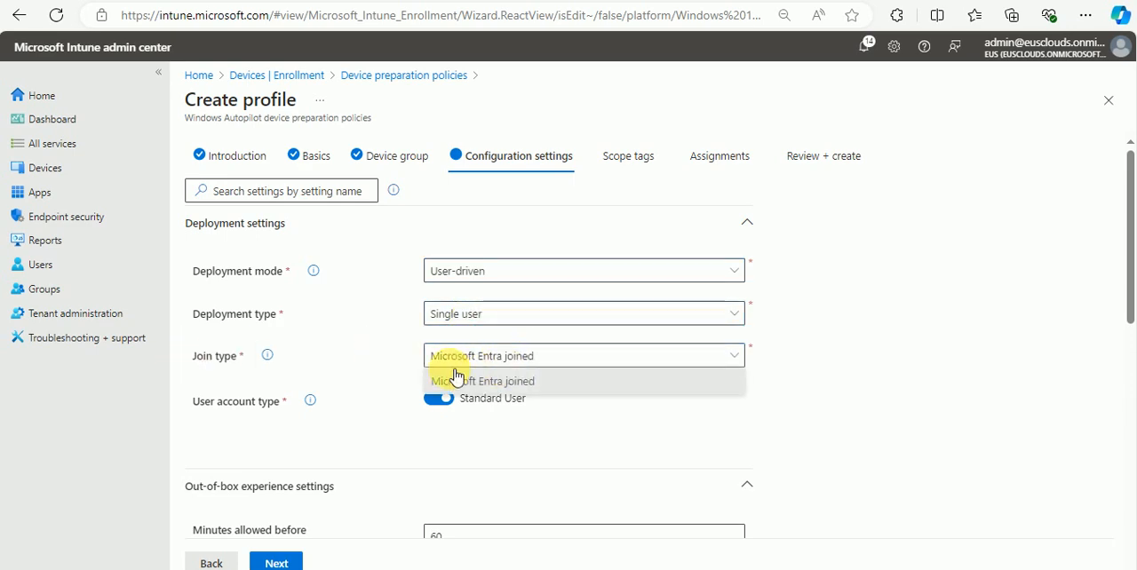
click(856, 372)
scroll(338, 262, down, 2)
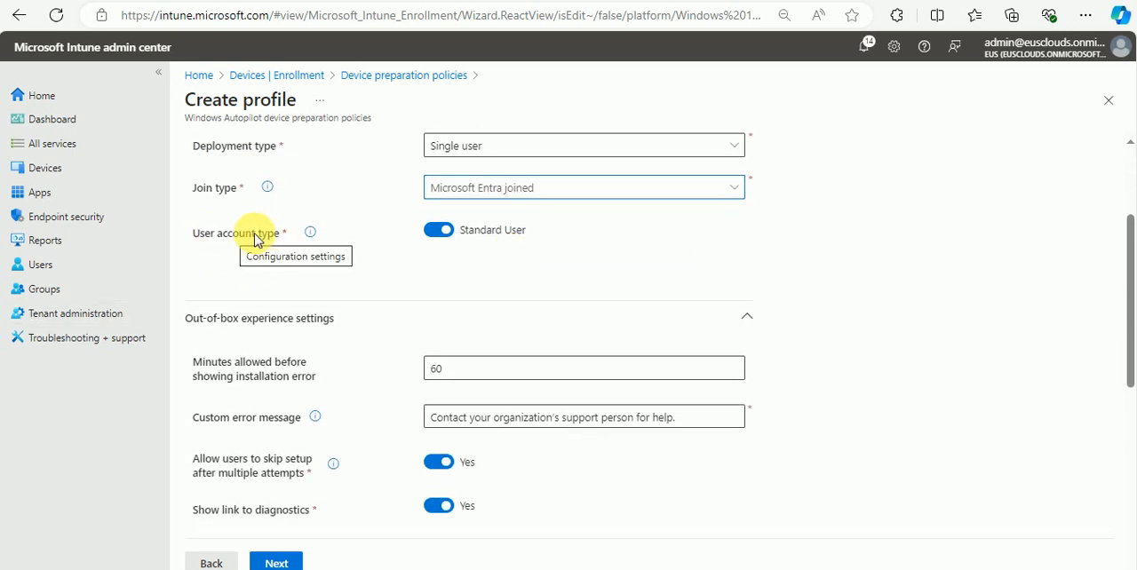
click(436, 228)
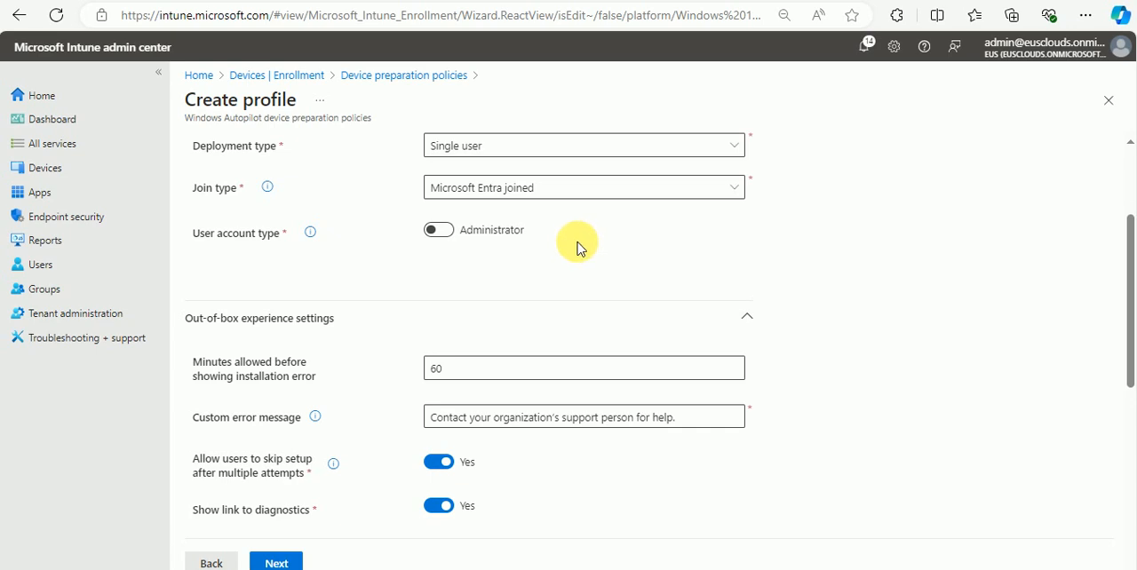
click(448, 230)
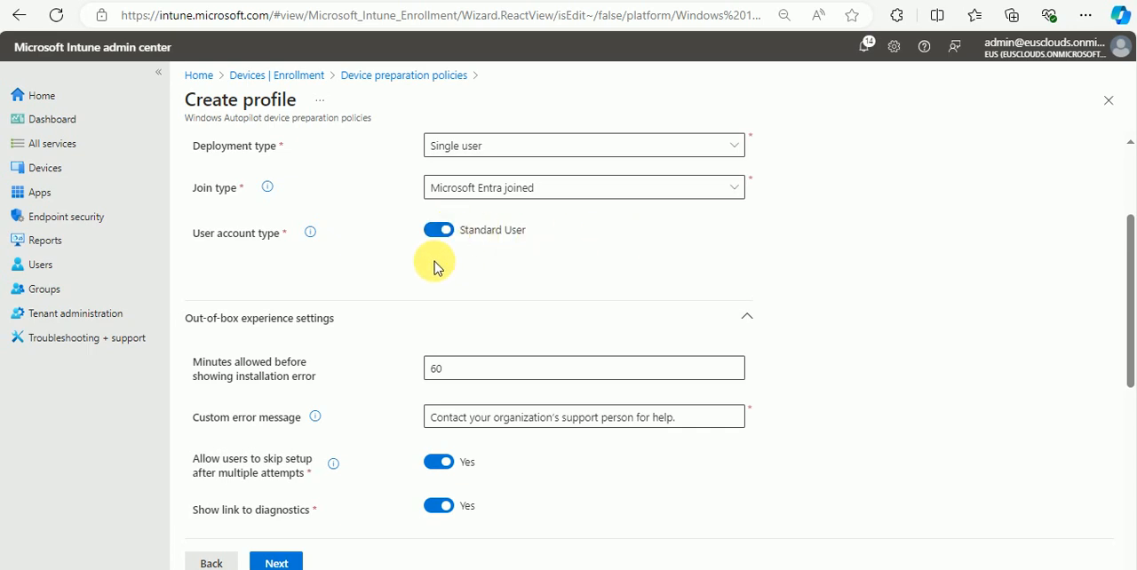
Step: Review the out-of-box experience settings, including the error timeout and custom error message, and the Apps and Scripts sections
scroll(432, 266, down, 1)
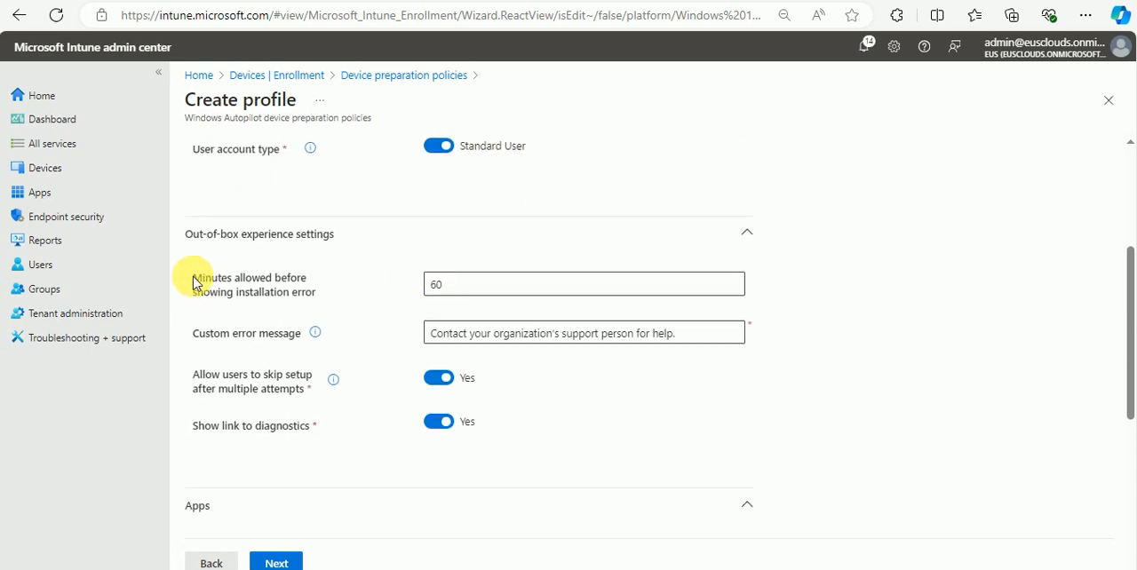
click(436, 285)
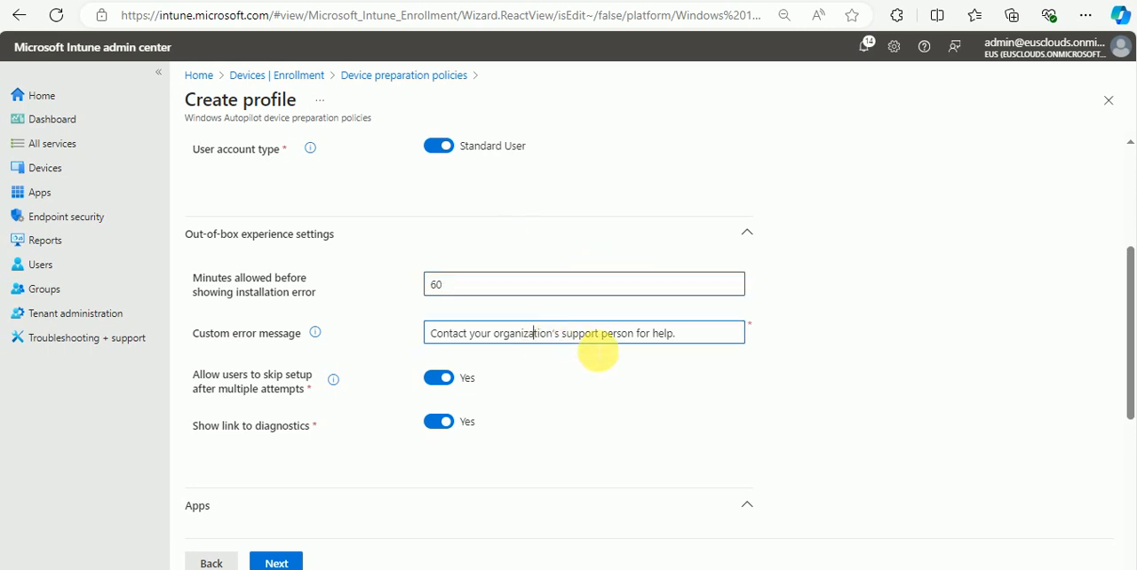
drag(721, 336, 423, 340)
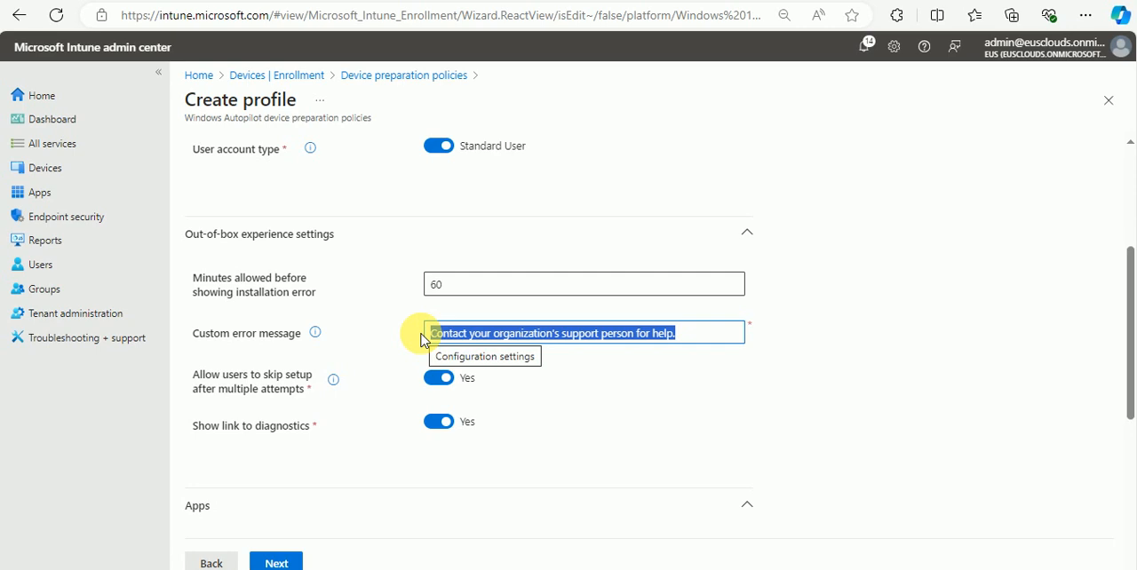
scroll(382, 315, down, 2)
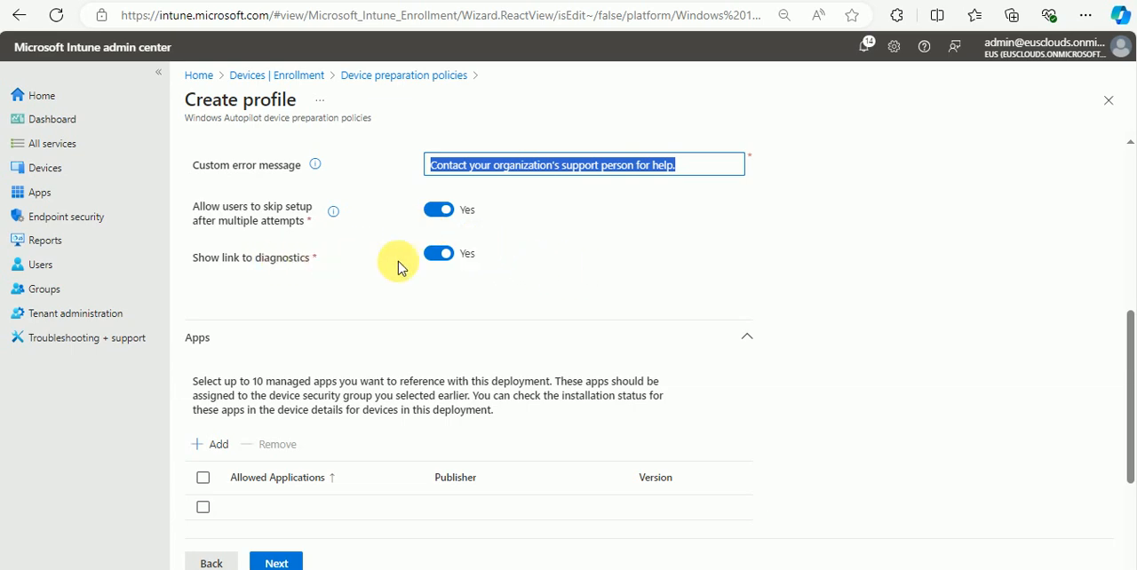
scroll(500, 268, down, 3)
scroll(493, 214, up, 1)
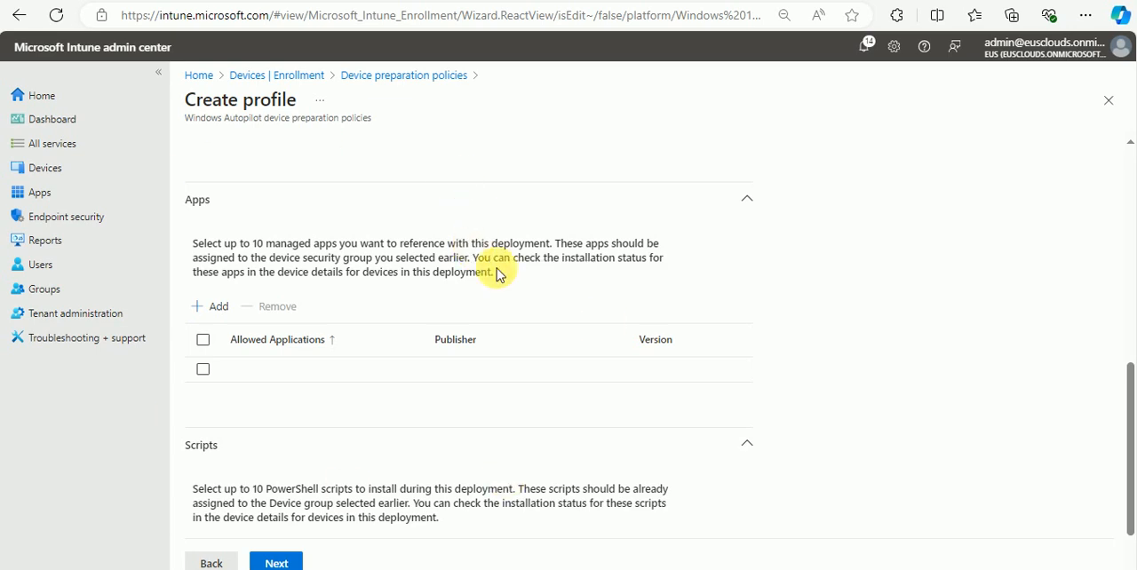
Step: Start adding apps to the policy and look through the managed apps available for selection
click(215, 306)
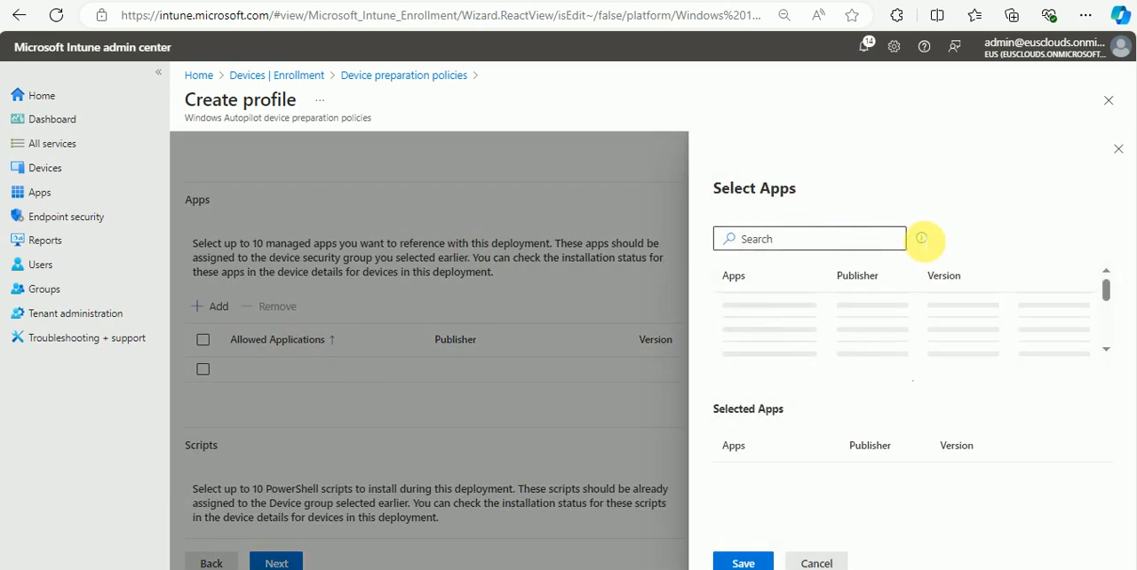
scroll(915, 351, down, 3)
scroll(911, 337, up, 5)
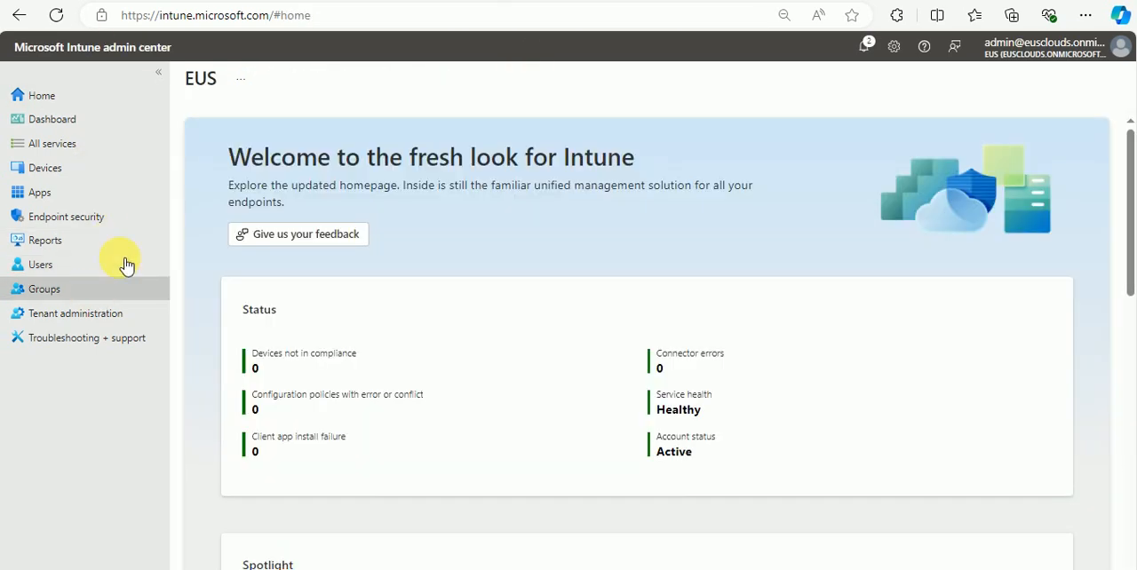
Step: Switch to the other Intune admin center tab and list all apps in the tenant
click(80, 193)
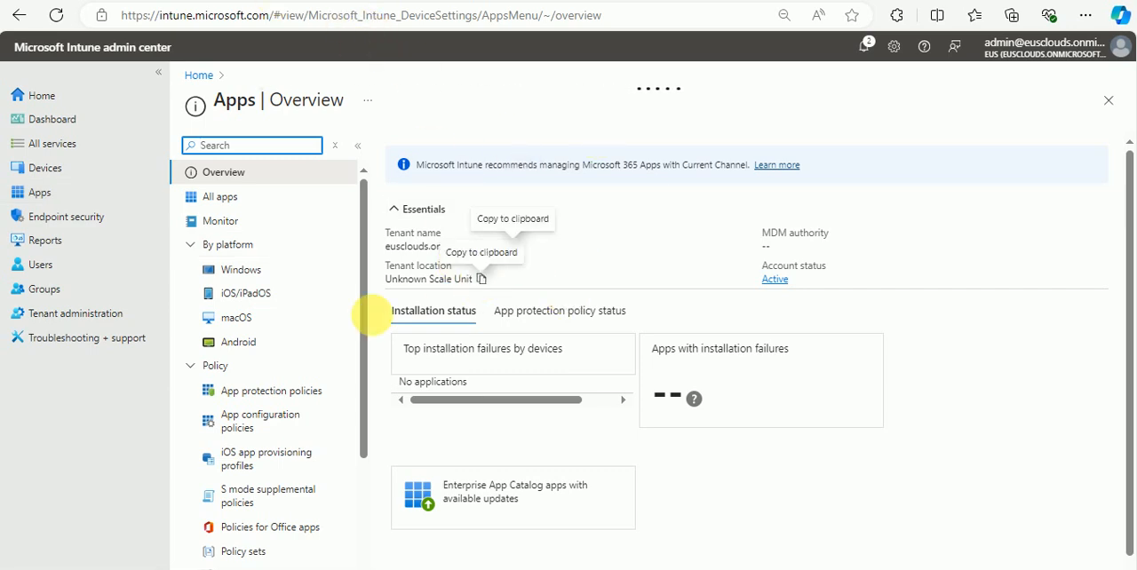
scroll(281, 283, down, 1)
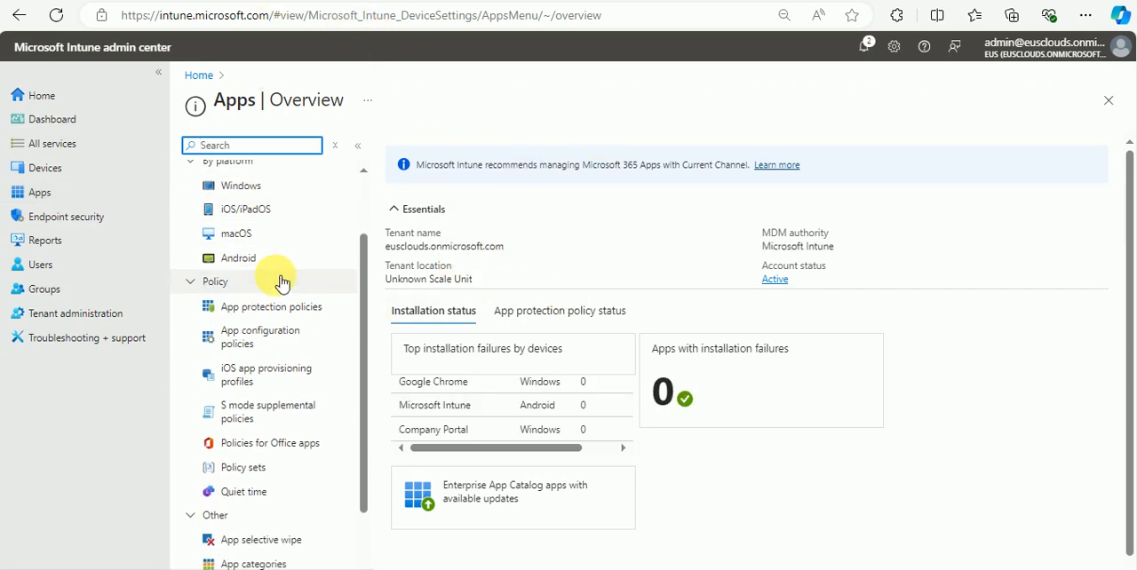
scroll(271, 235, up, 1)
click(267, 203)
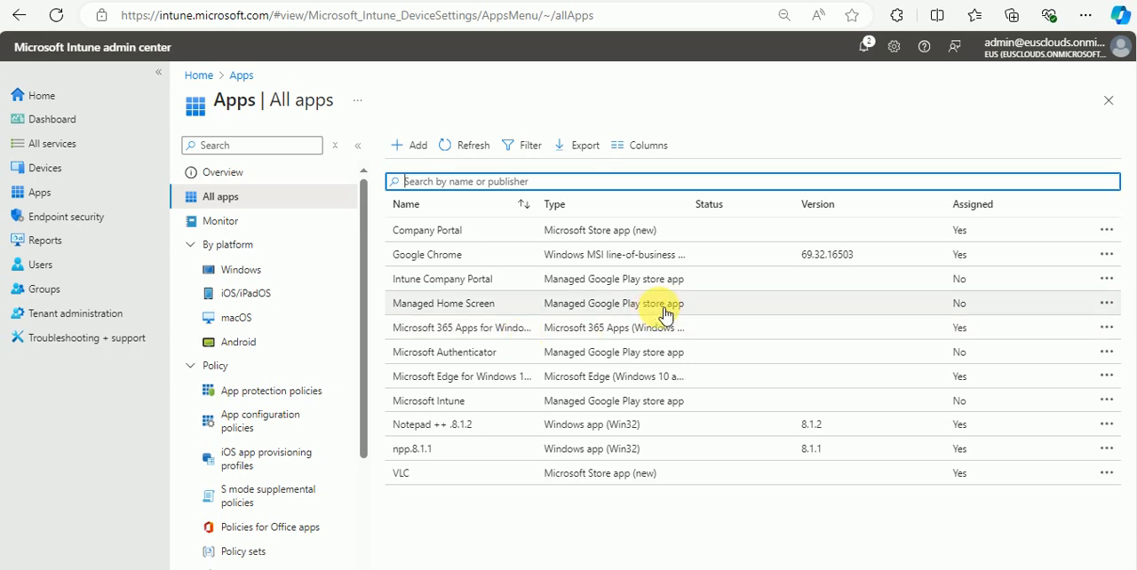
Step: Open the Company Portal app's properties and check which group its required assignment includes
click(582, 230)
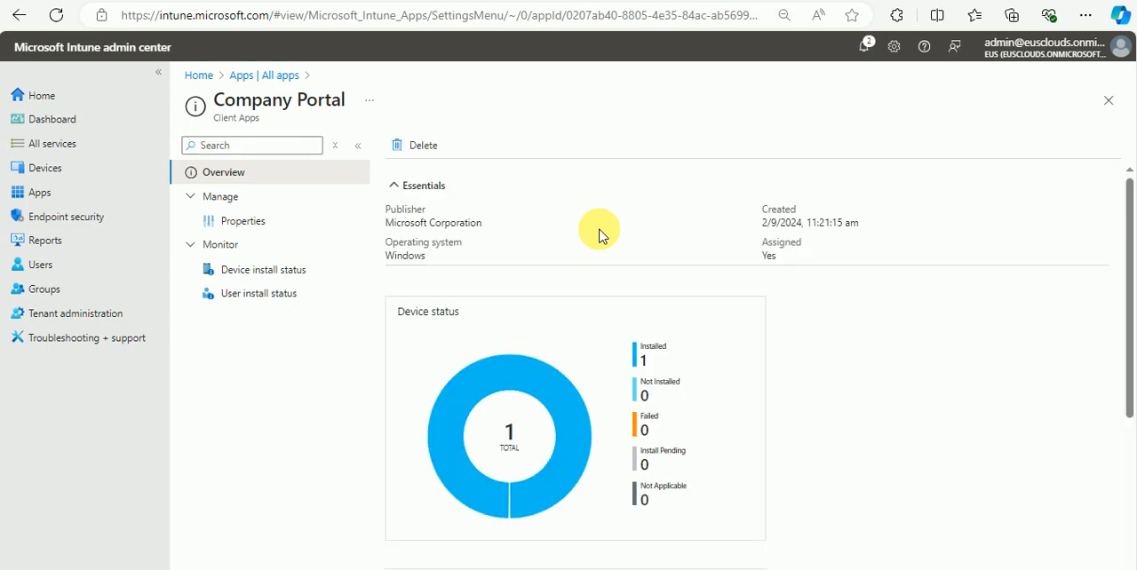
click(256, 223)
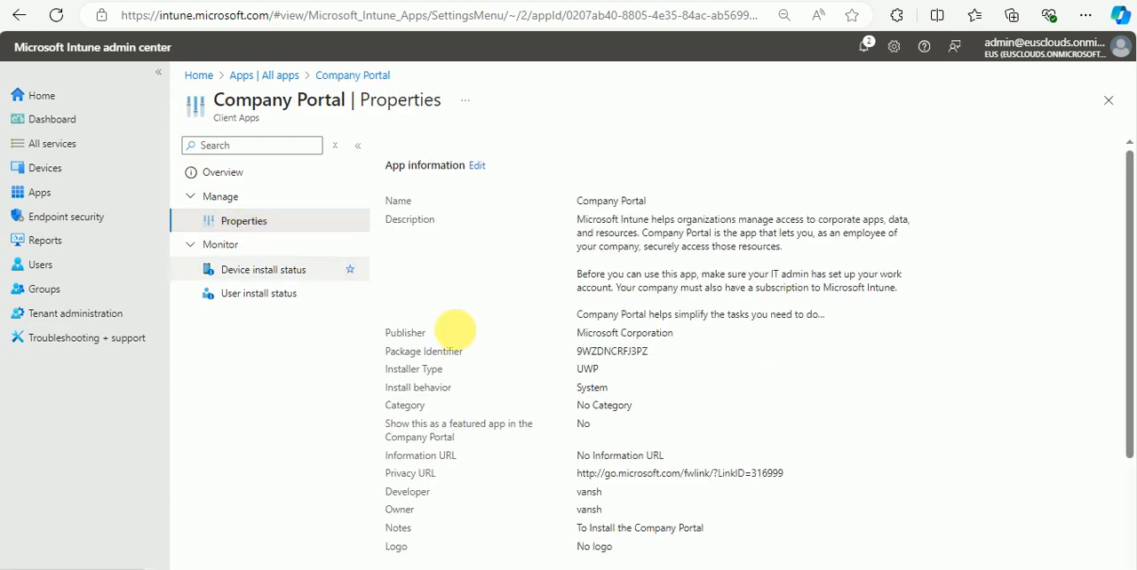
scroll(692, 379, down, 3)
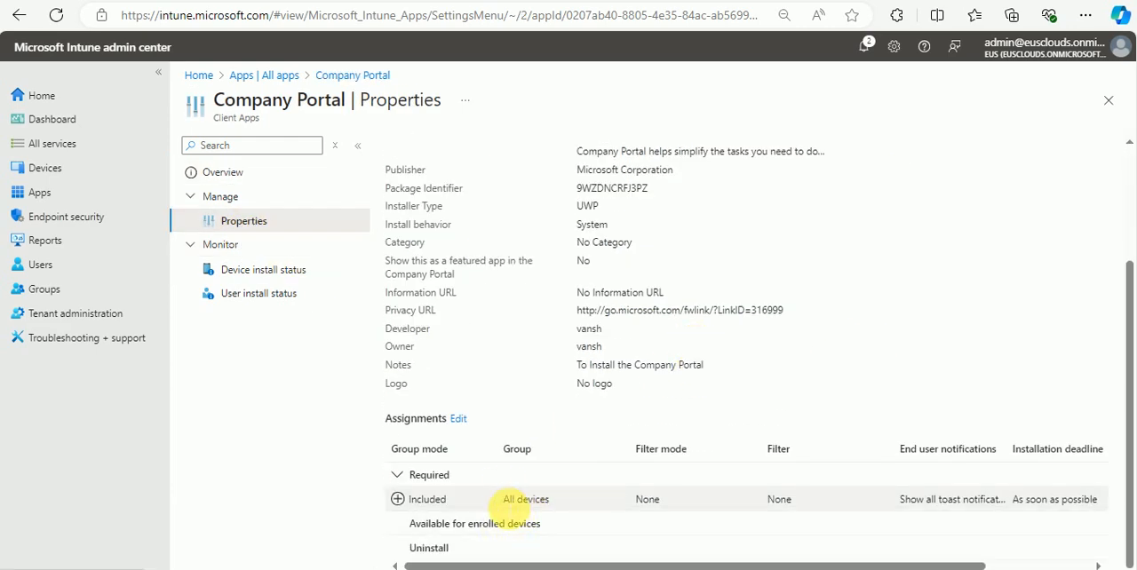
drag(503, 500, 558, 503)
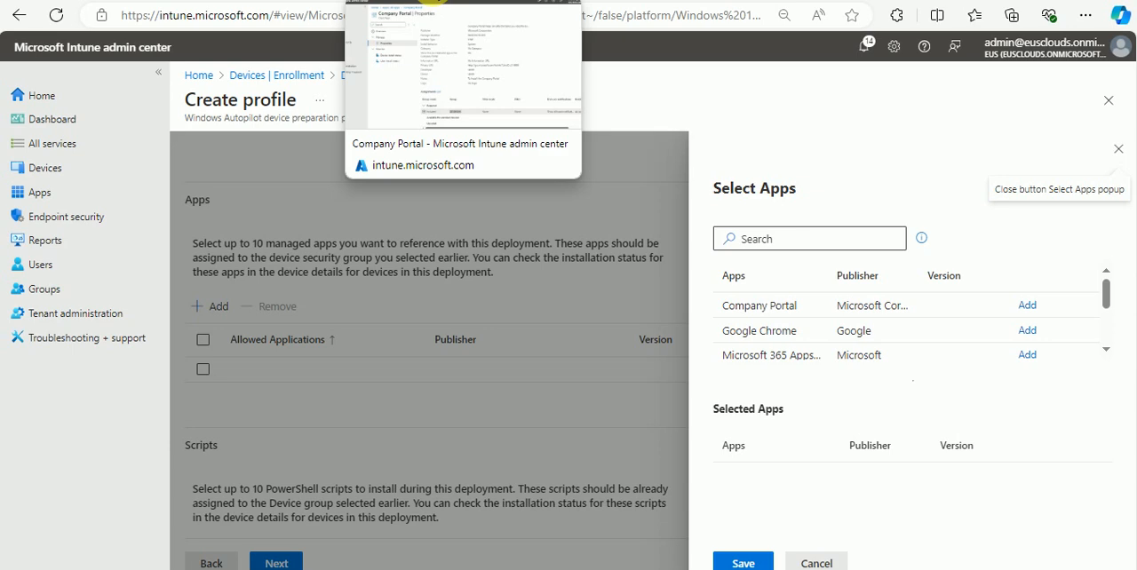
Step: Open Company Portal's assignments for editing and examine the settings of the required All devices assignment
click(436, 2)
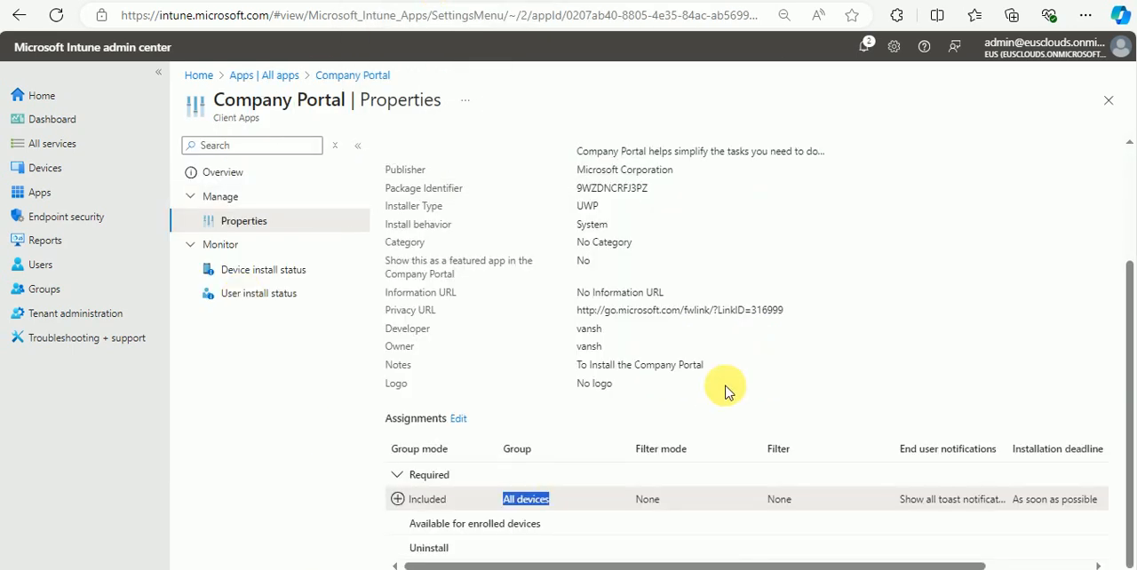
click(466, 419)
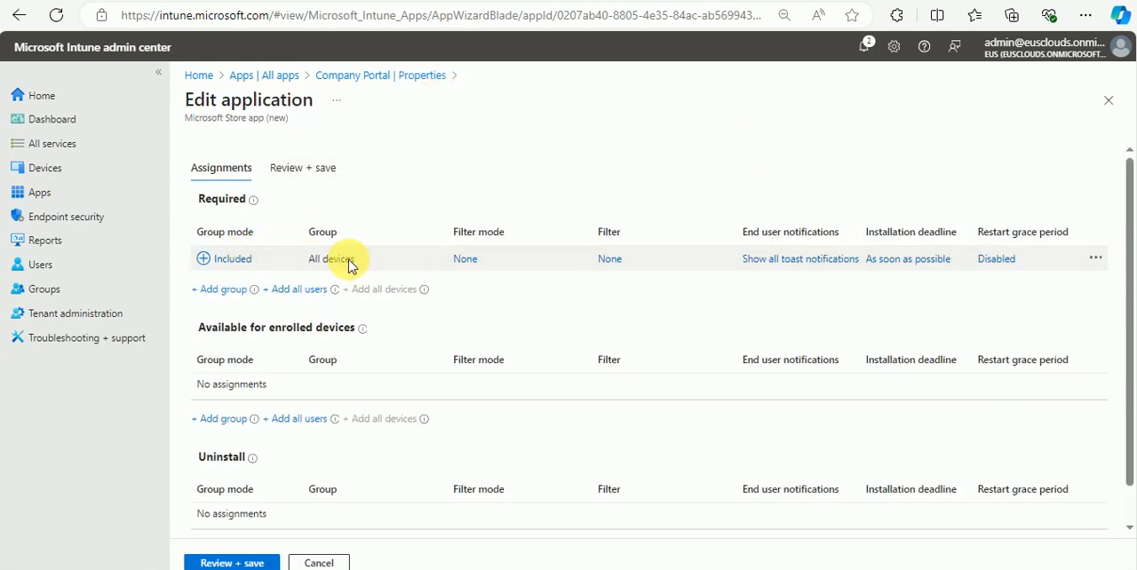
click(232, 261)
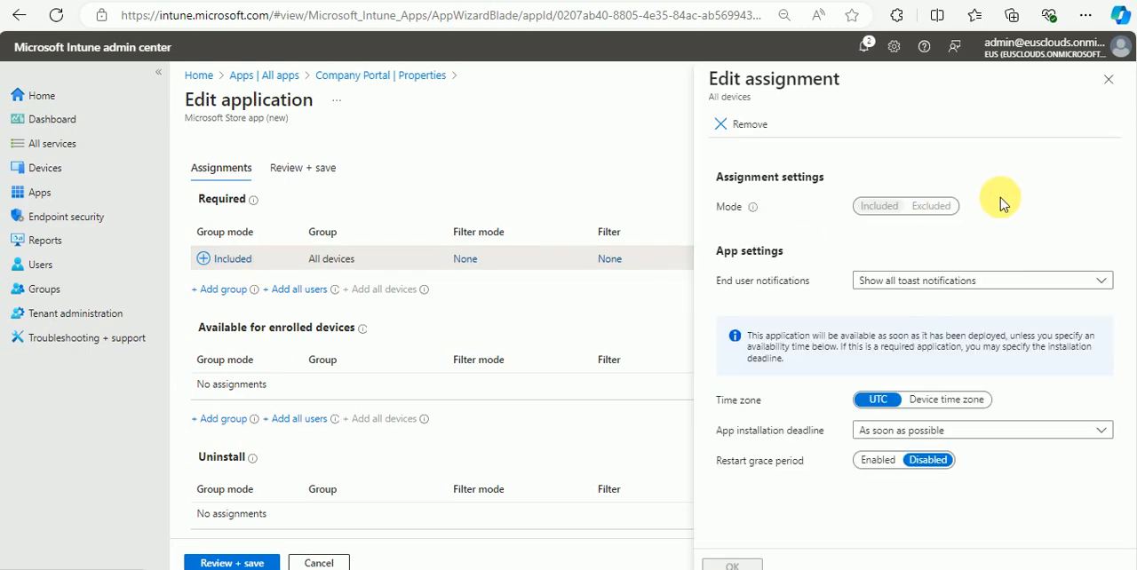
click(1109, 80)
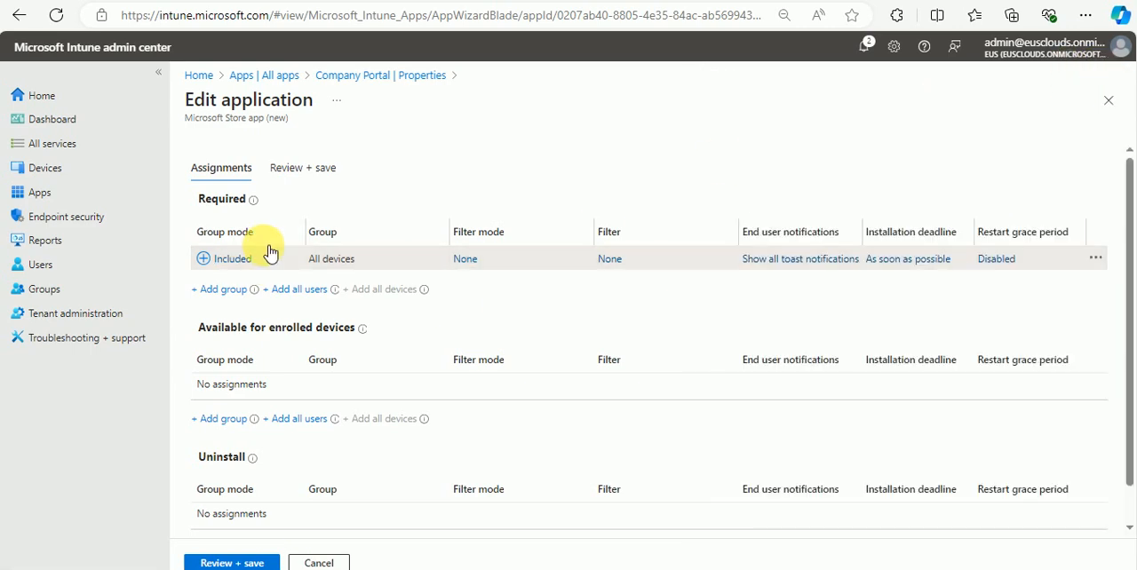
Step: Search the groups for "aut" as candidates for Company Portal's required assignment, and leave the assignment editor without saving
click(220, 289)
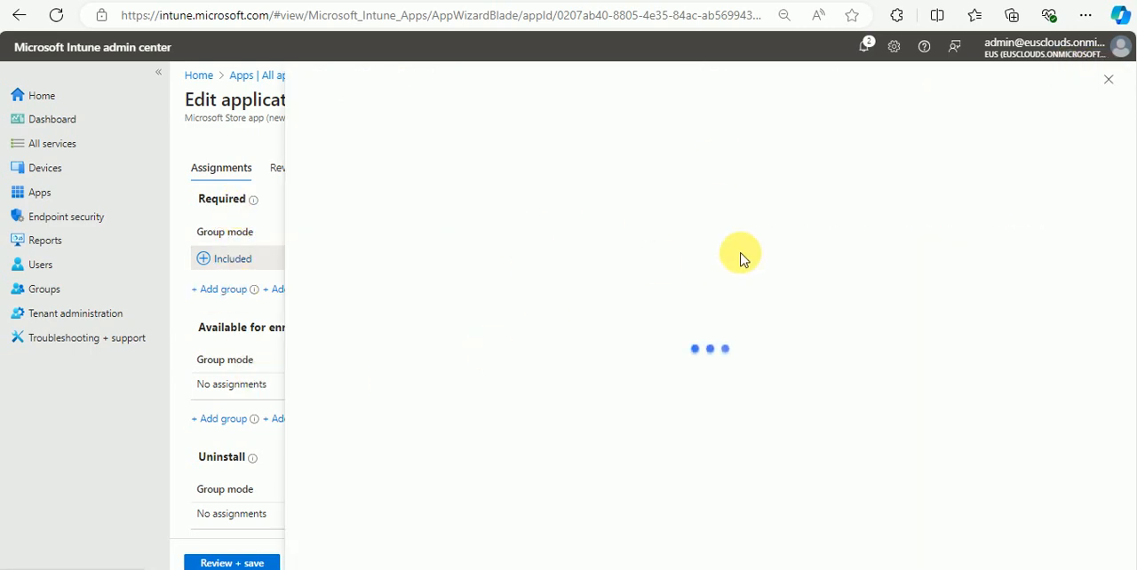
click(435, 196)
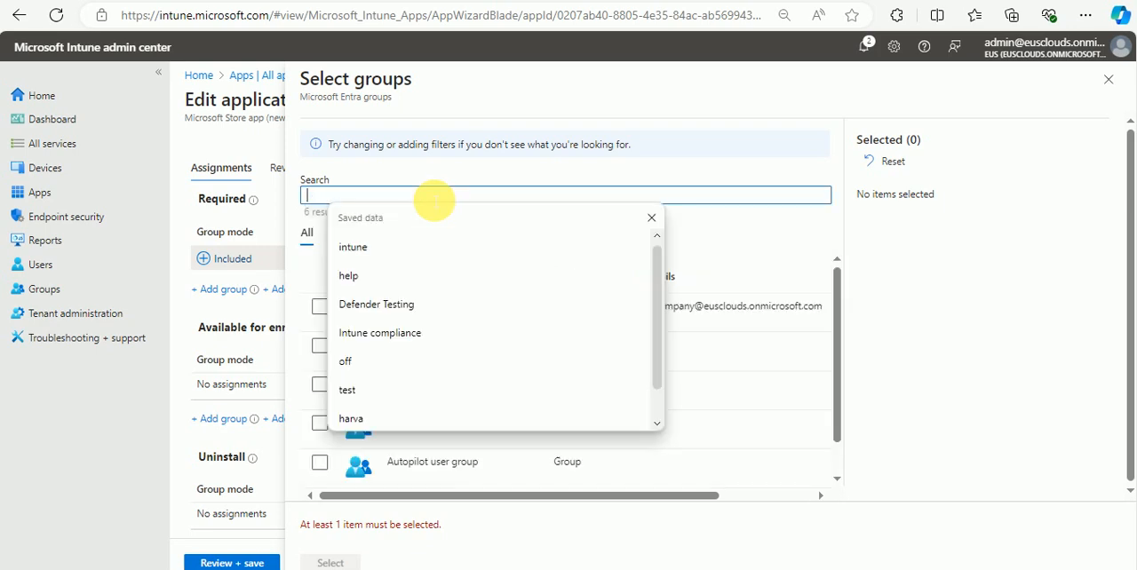
text(aut)
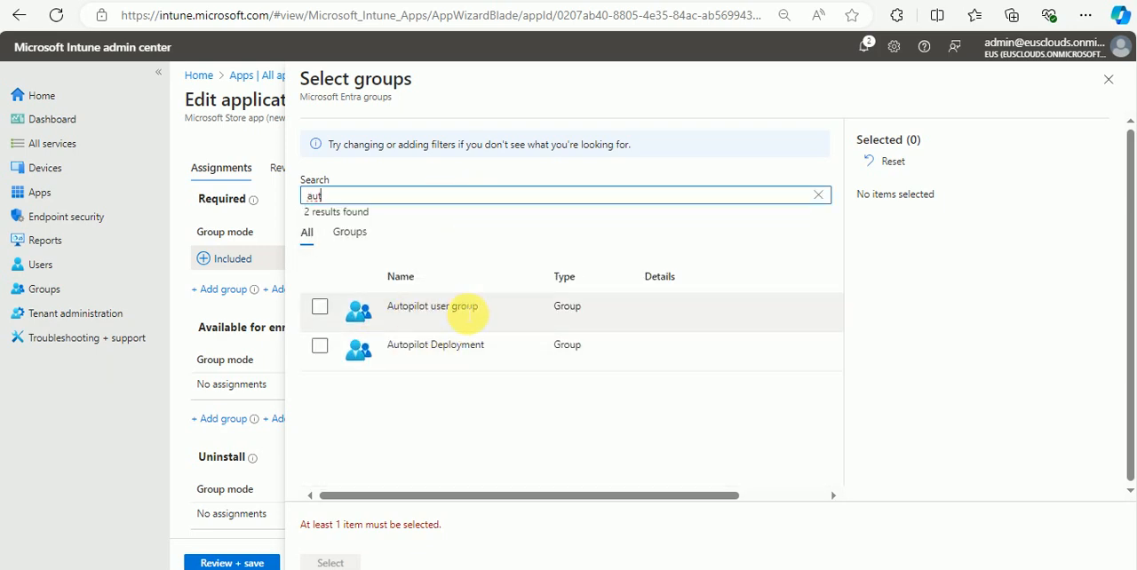
click(505, 310)
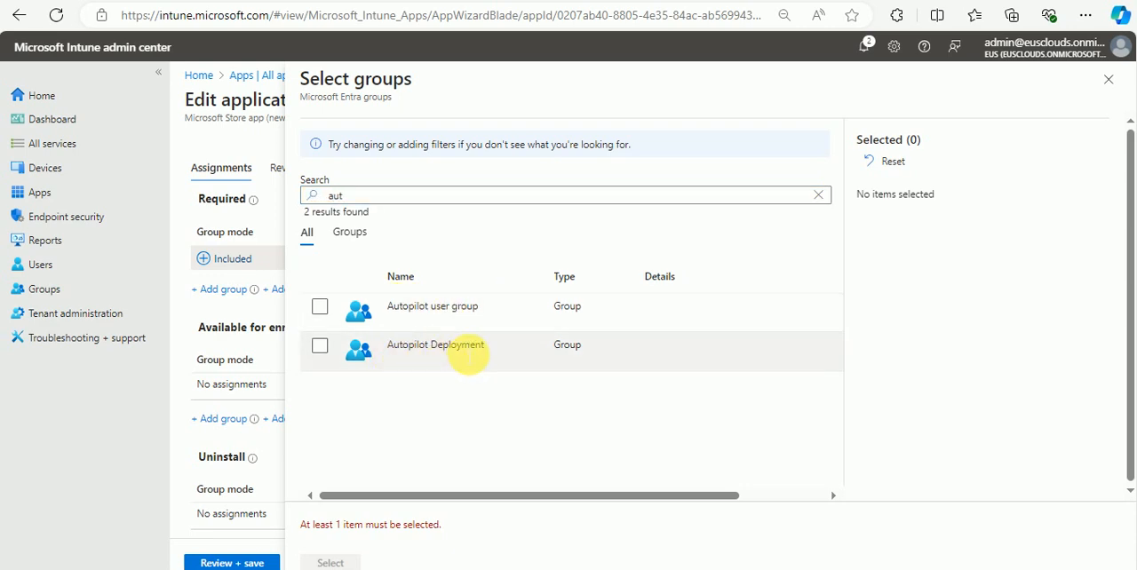
click(1109, 80)
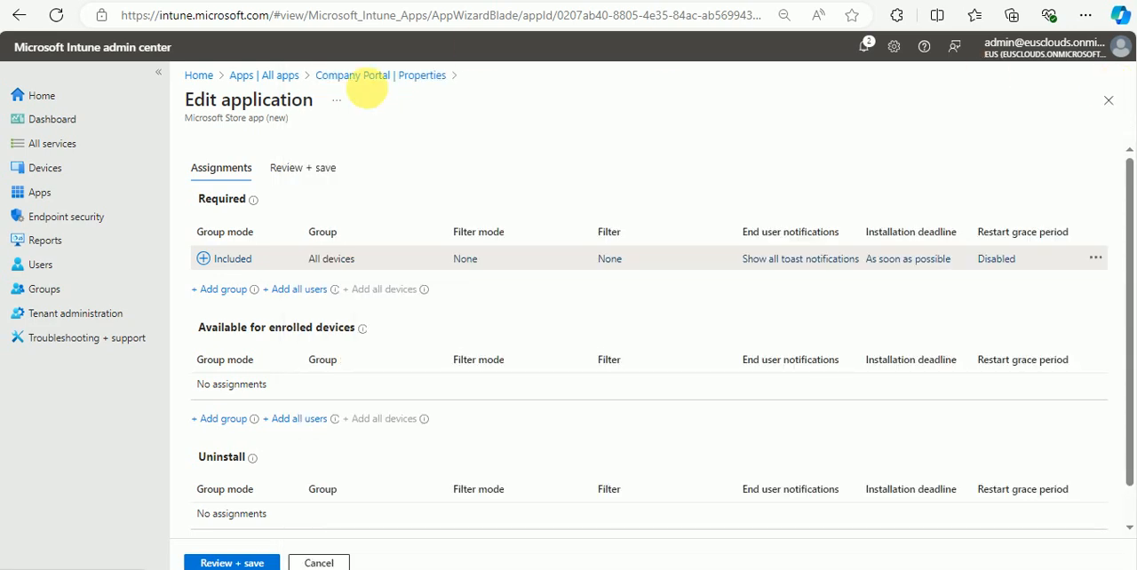
click(381, 80)
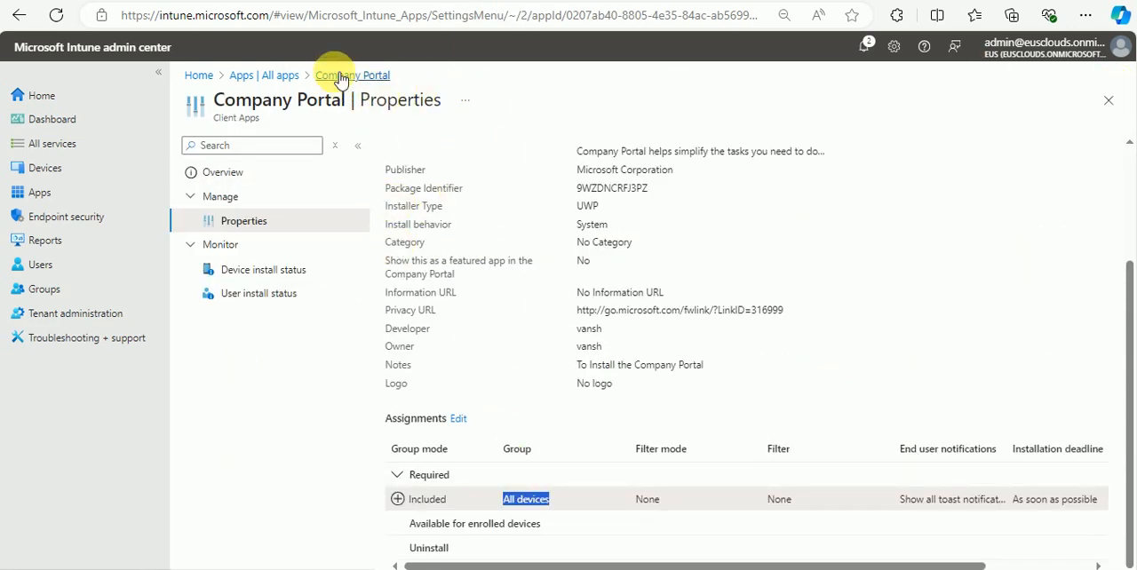
Step: Reopen Company Portal from the full app list and recheck the assignments in its properties
click(281, 84)
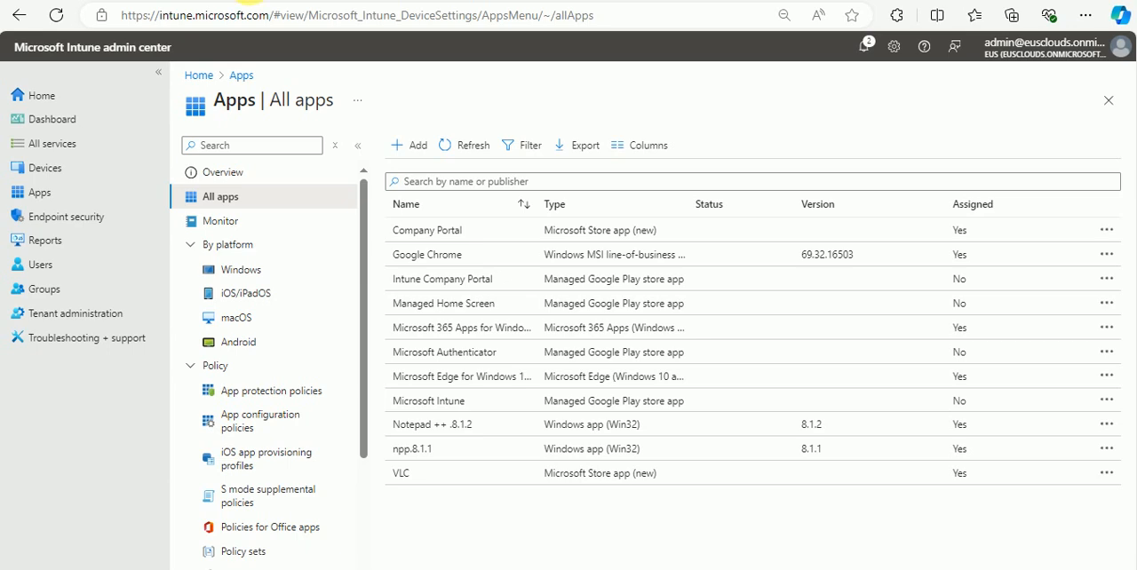
click(434, 232)
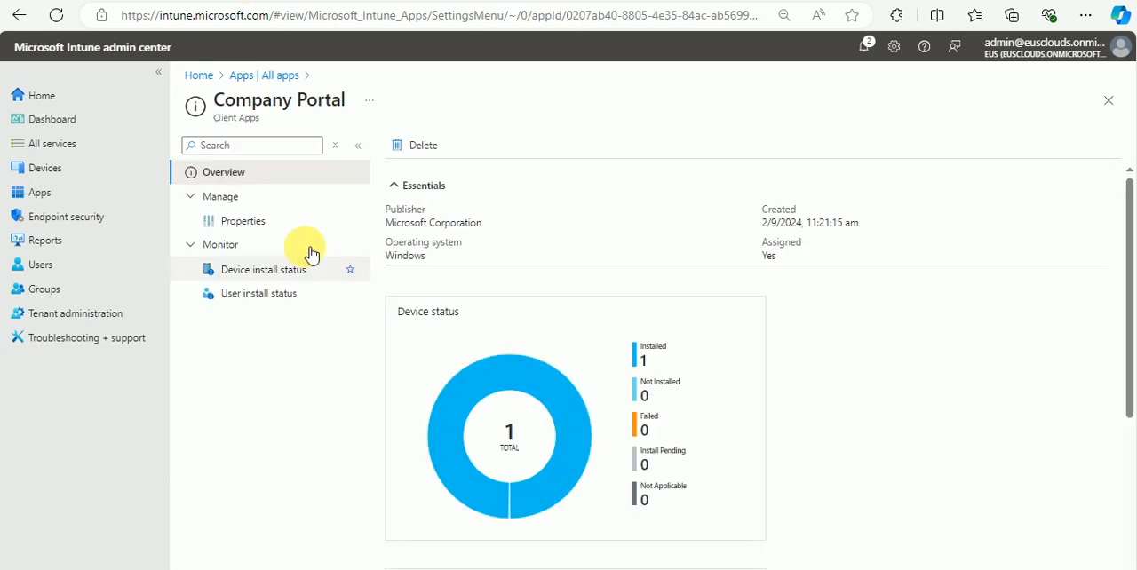
click(284, 222)
scroll(551, 373, down, 3)
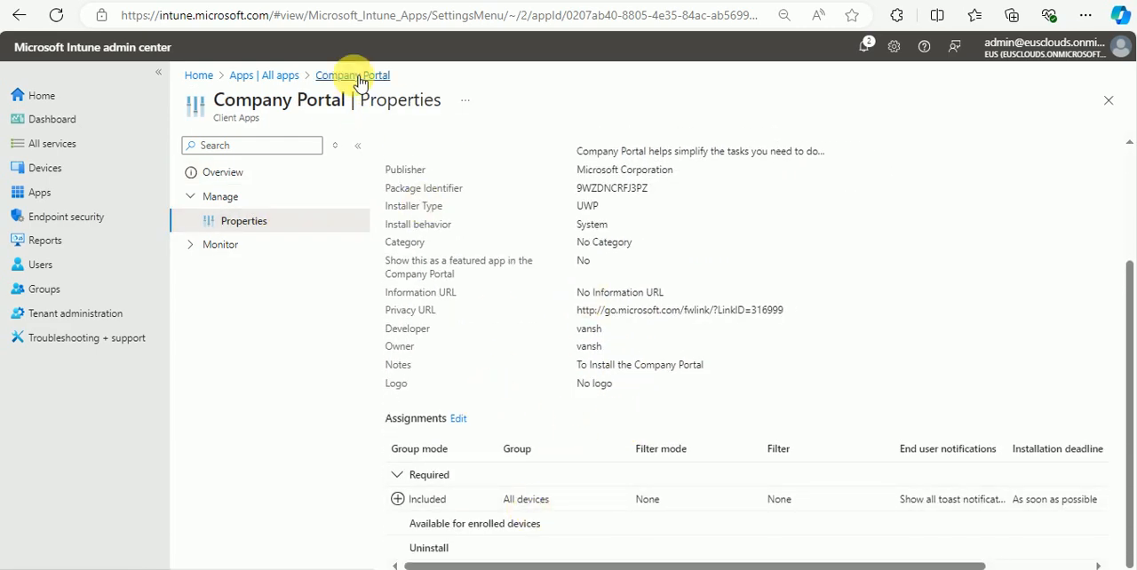
Step: Open Google Chrome from the full app list and check which group its required assignment includes
click(276, 78)
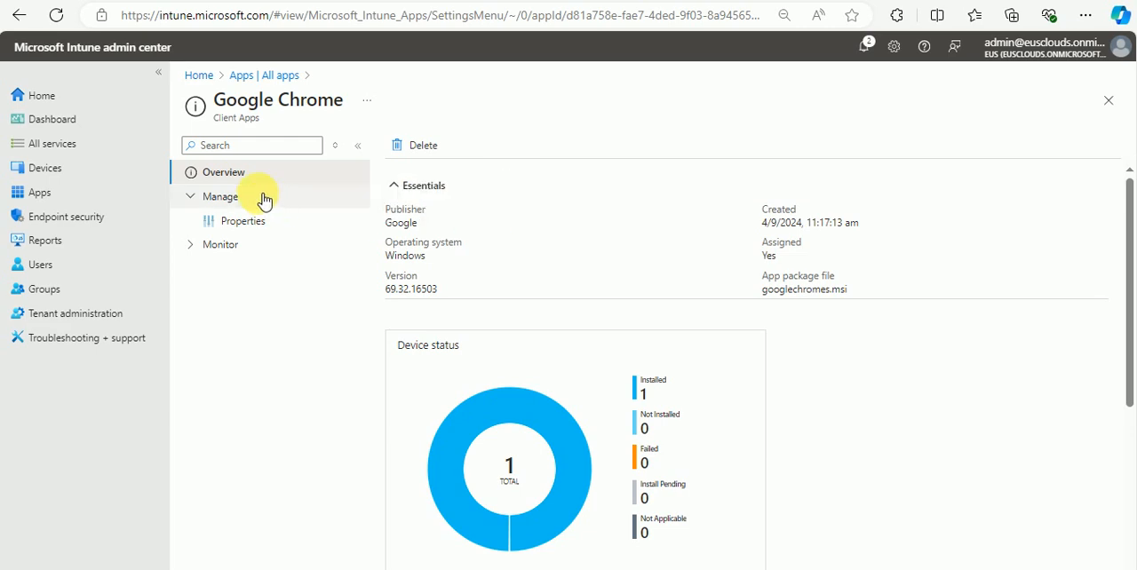
click(275, 221)
scroll(551, 223, down, 2)
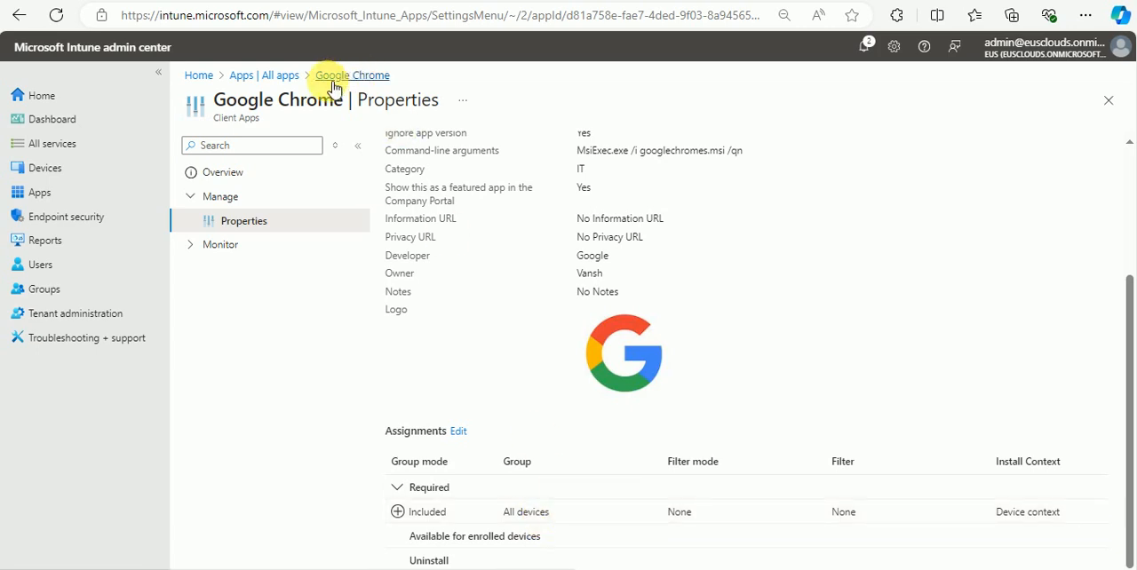
Step: Open Microsoft Edge for Windows 10 and later from the full app list and check the assignments in its properties
click(263, 75)
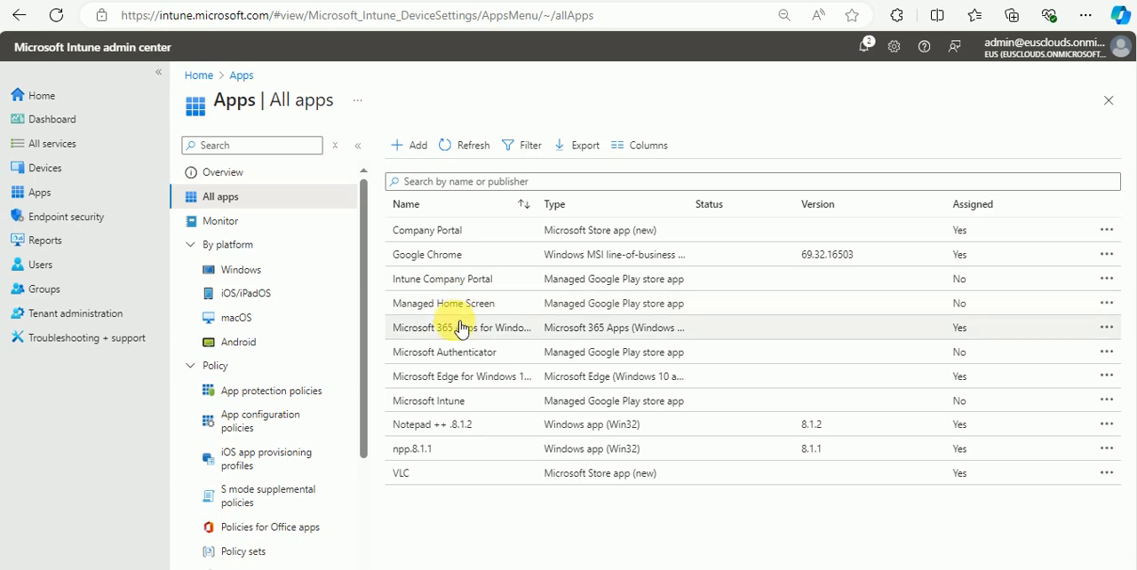
click(462, 380)
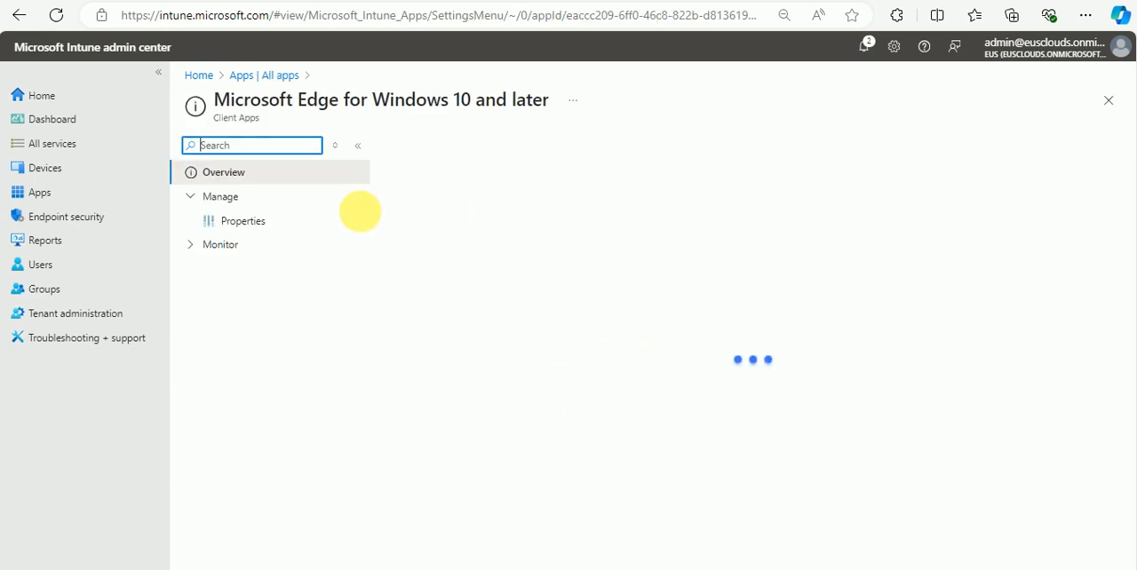
click(297, 224)
scroll(693, 326, down, 1)
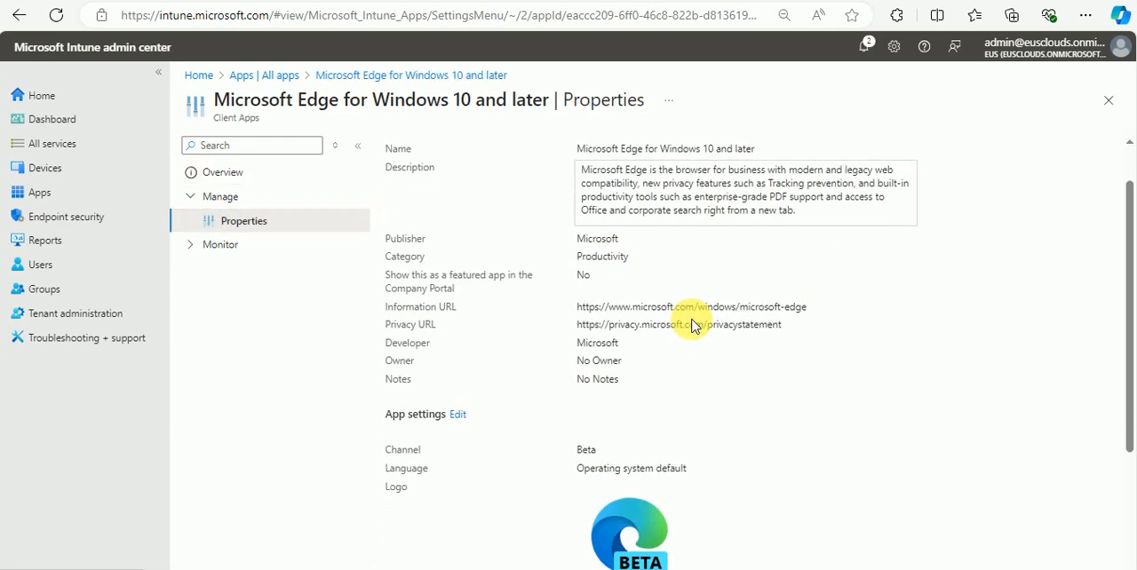
scroll(694, 325, down, 2)
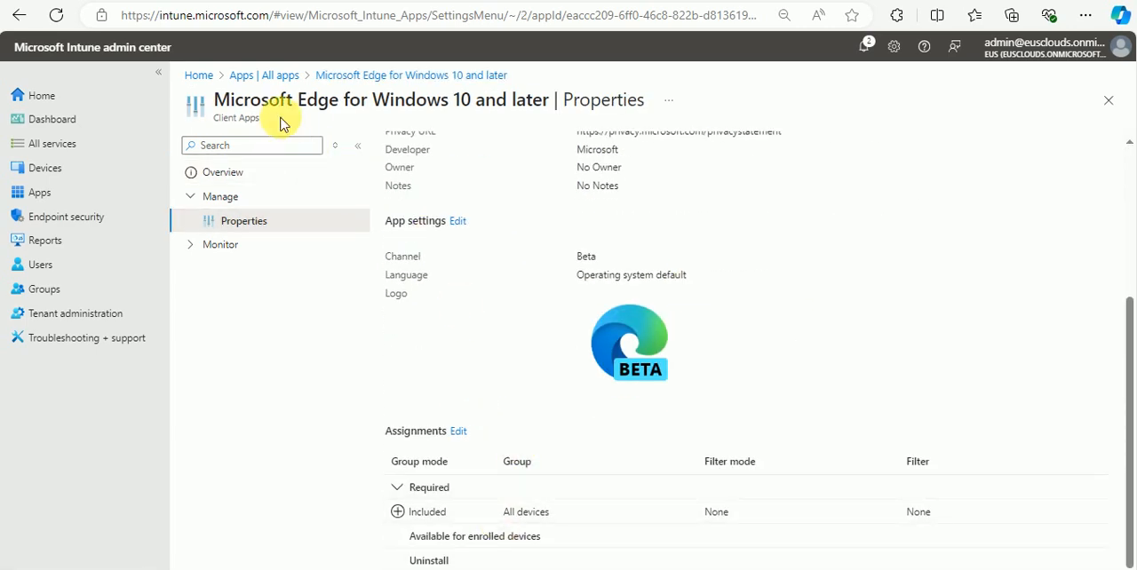
Step: Reopen Google Chrome's properties, delete the All devices group from its required assignments and save the application
click(286, 75)
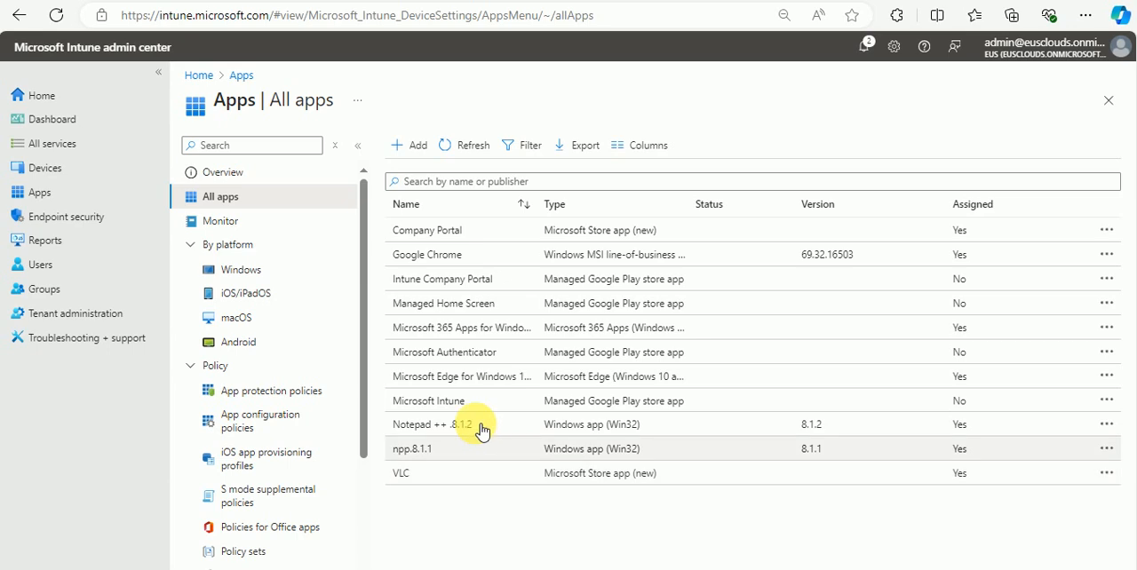
click(439, 254)
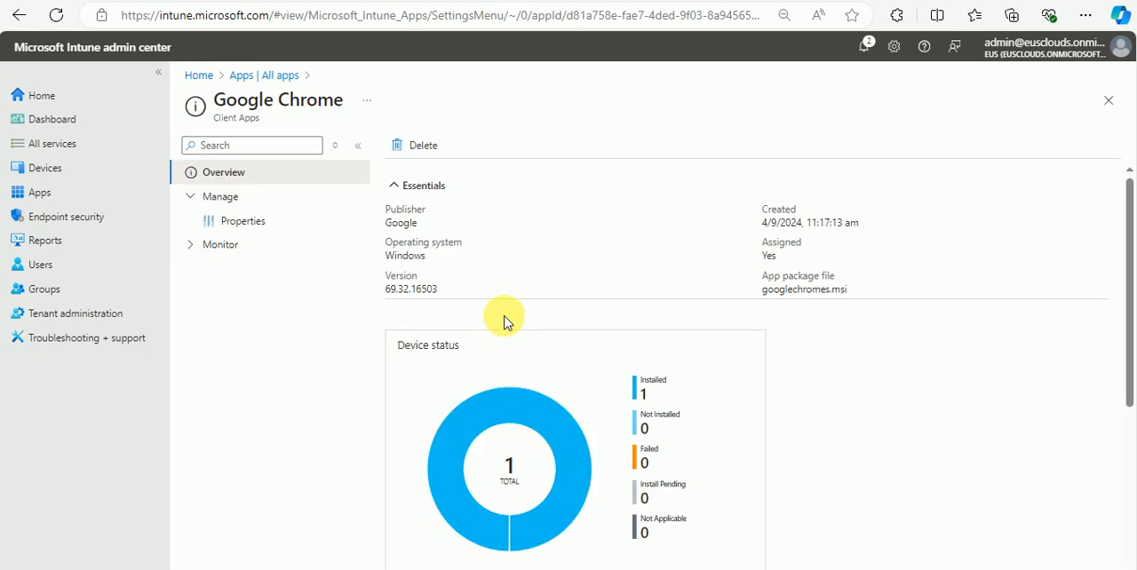
click(250, 224)
scroll(622, 347, down, 3)
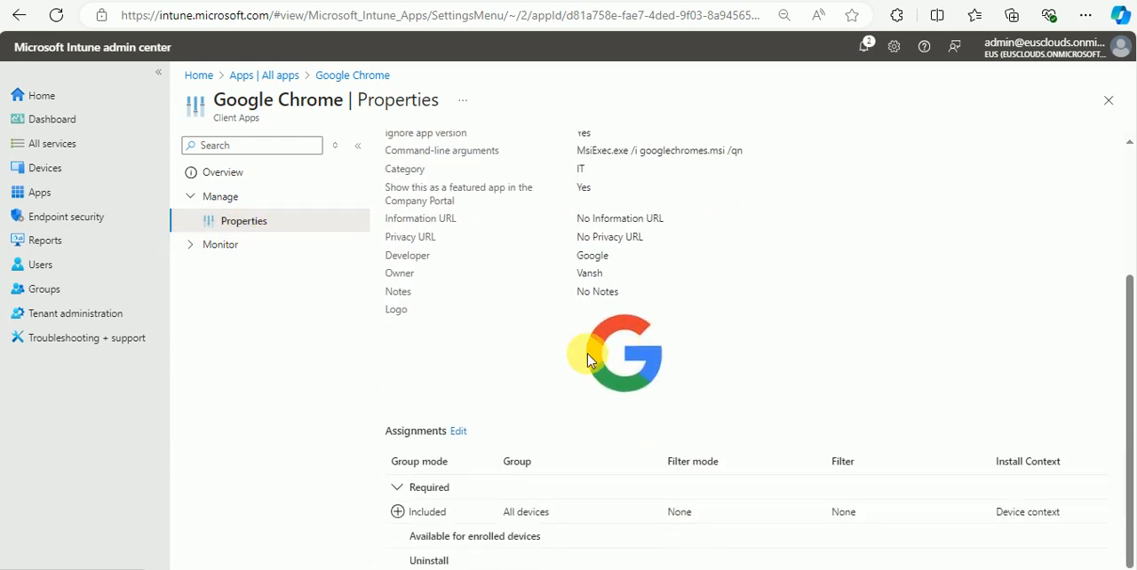
click(461, 432)
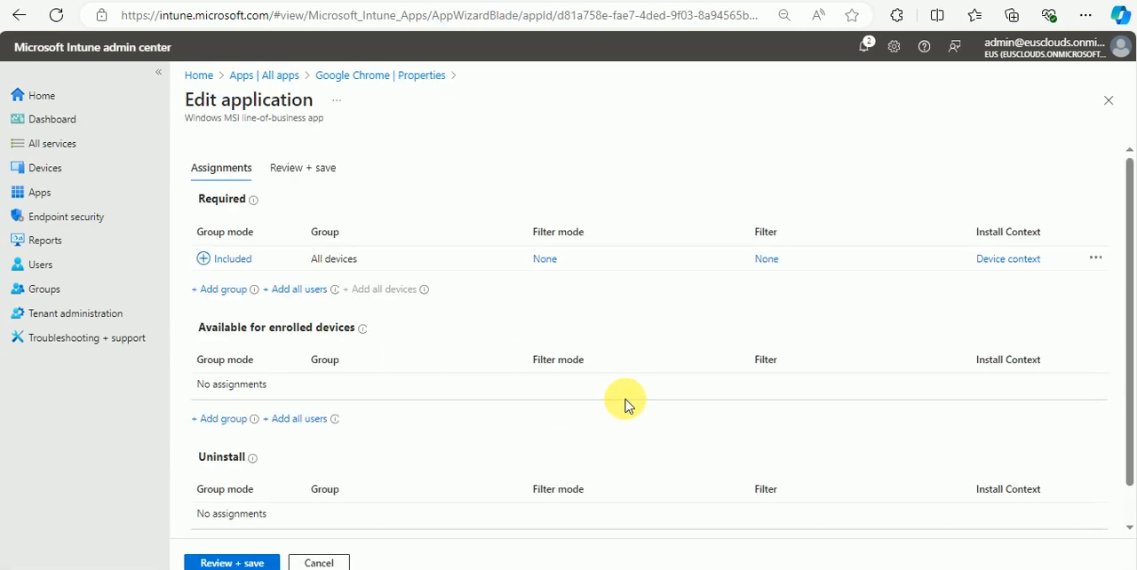
click(1097, 259)
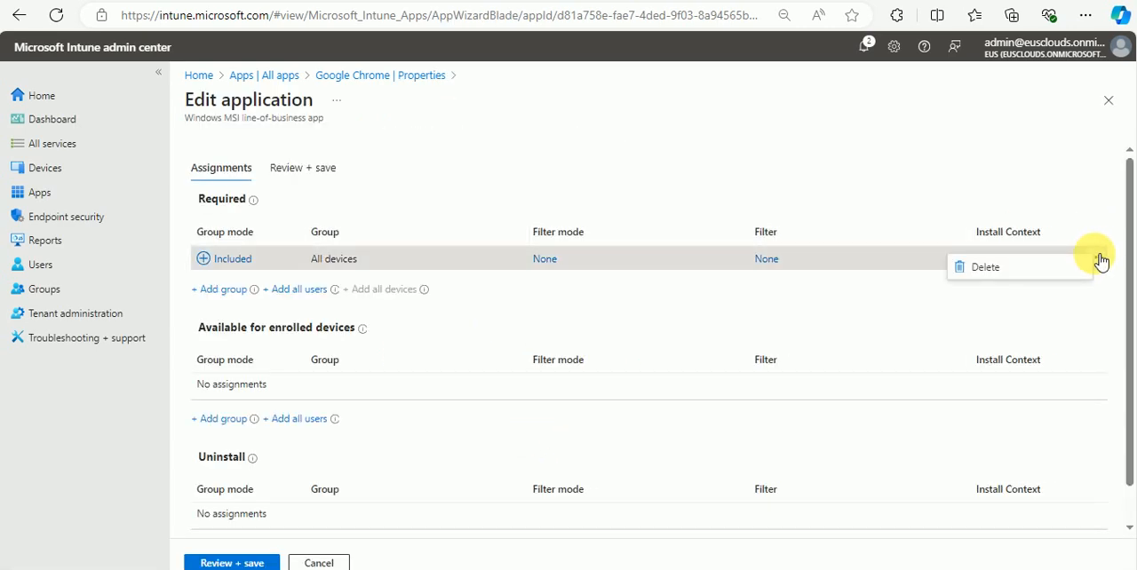
click(983, 268)
scroll(426, 360, down, 1)
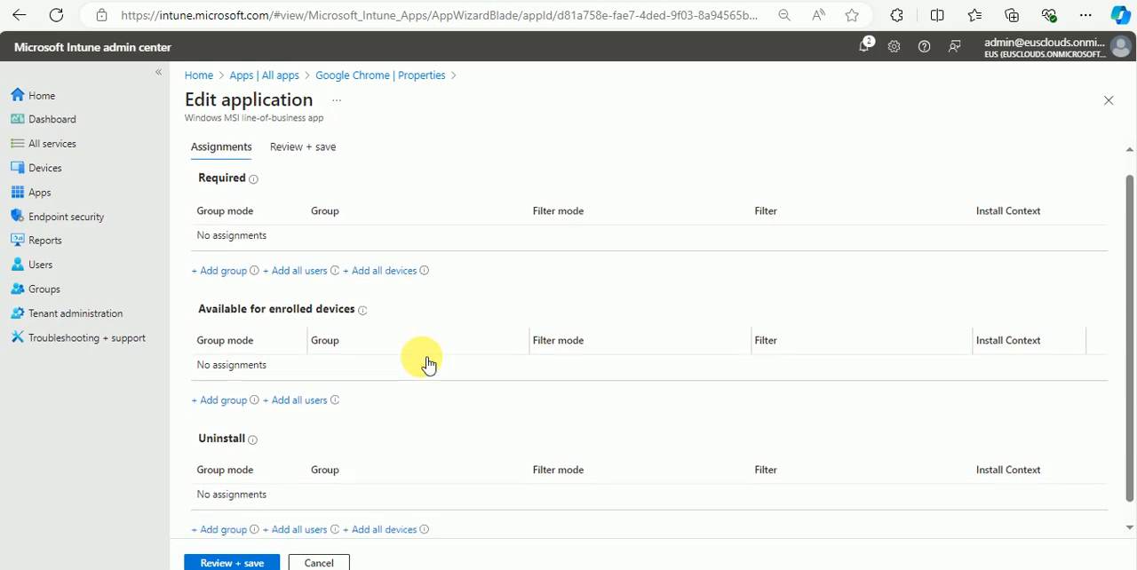
scroll(470, 307, up, 1)
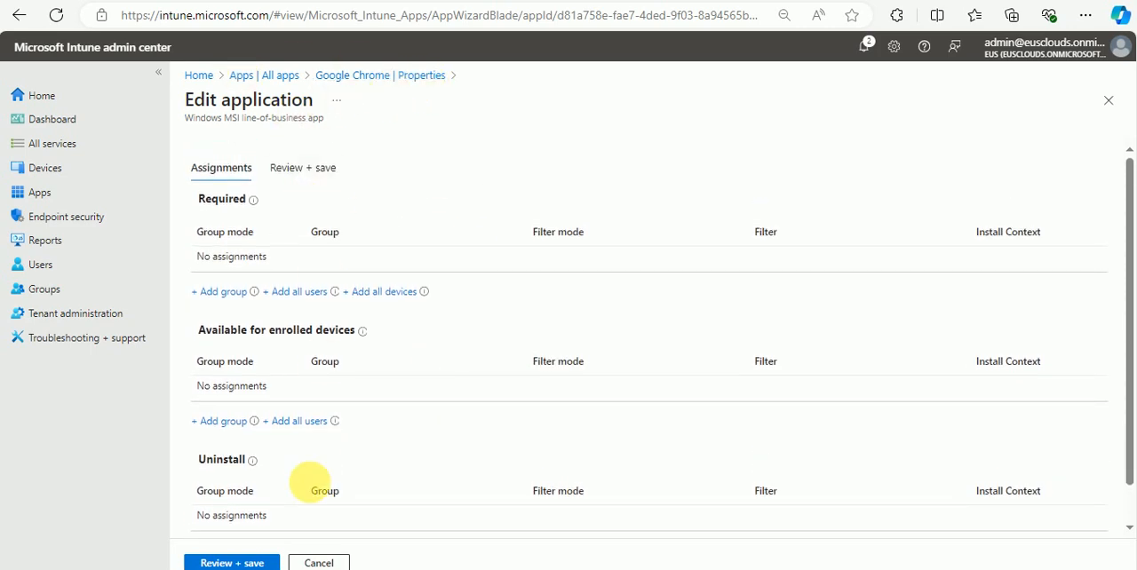
click(236, 562)
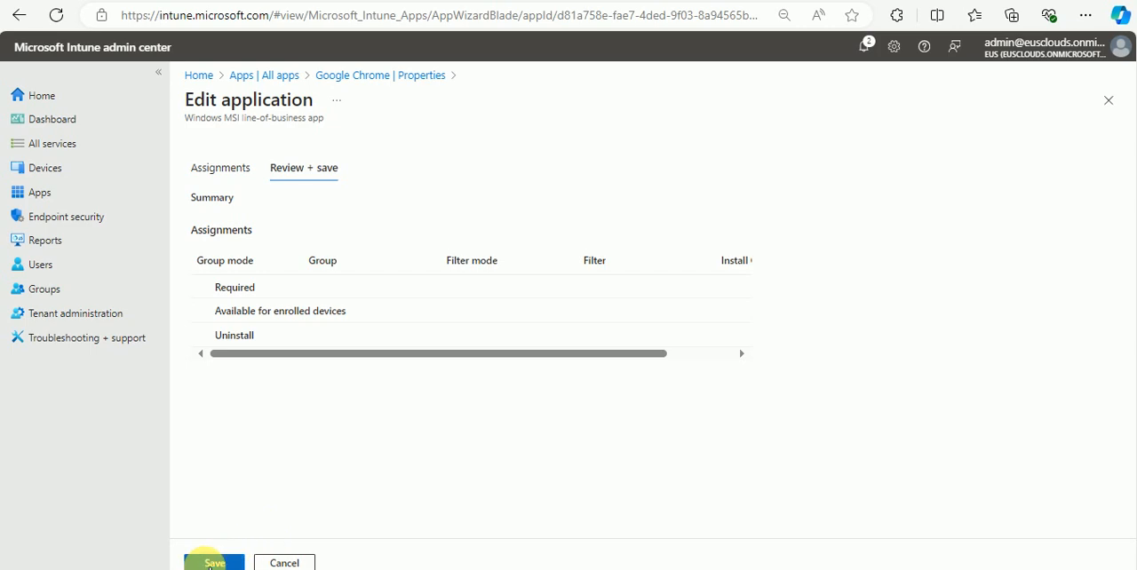
click(214, 563)
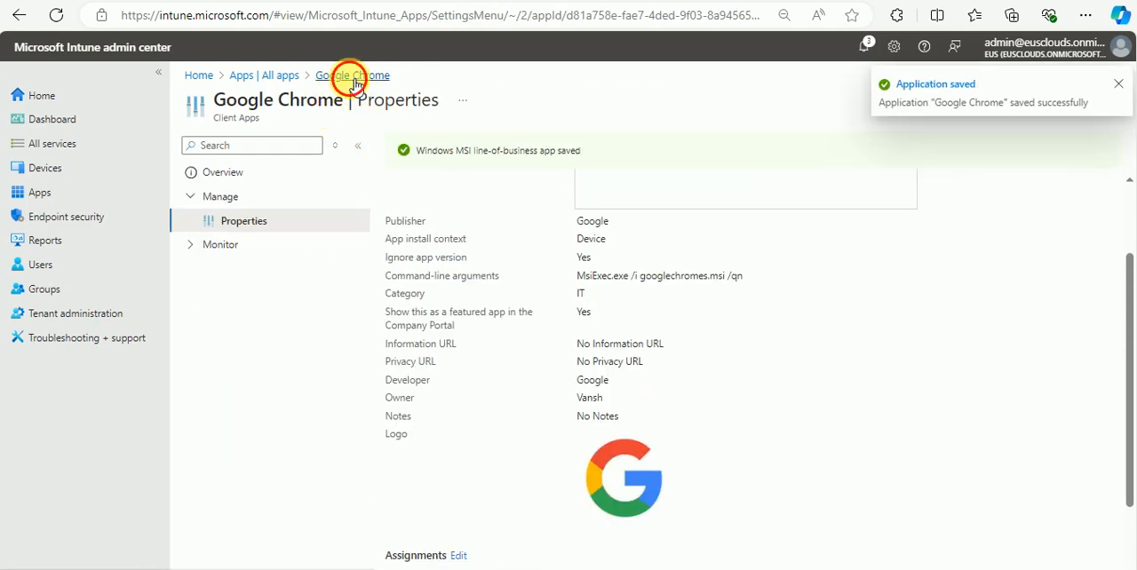
Step: Open VLC from the full app list and check which group its required assignment includes
click(277, 77)
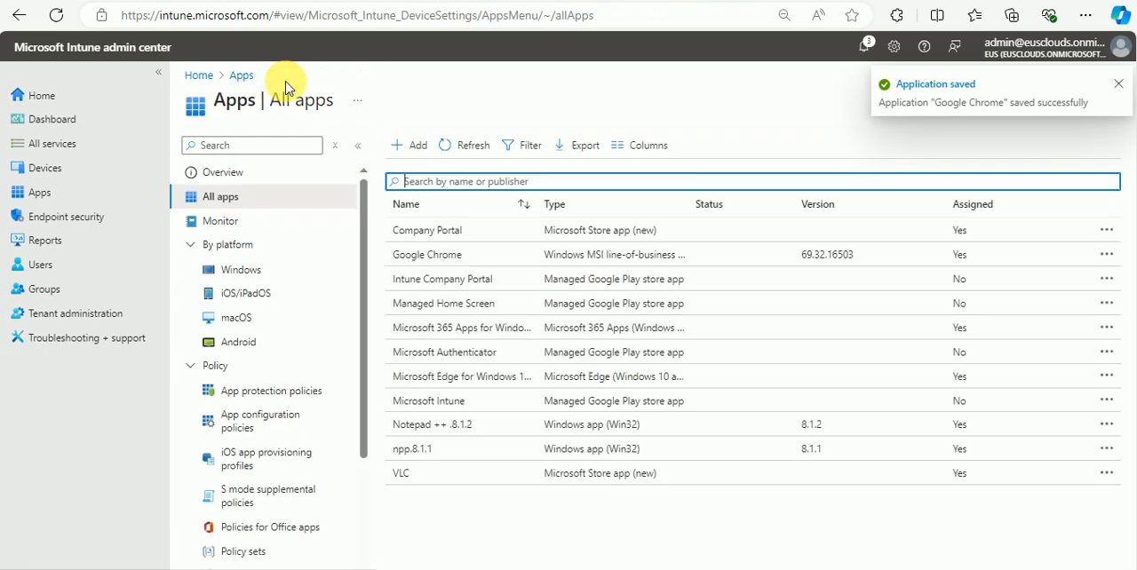
click(472, 471)
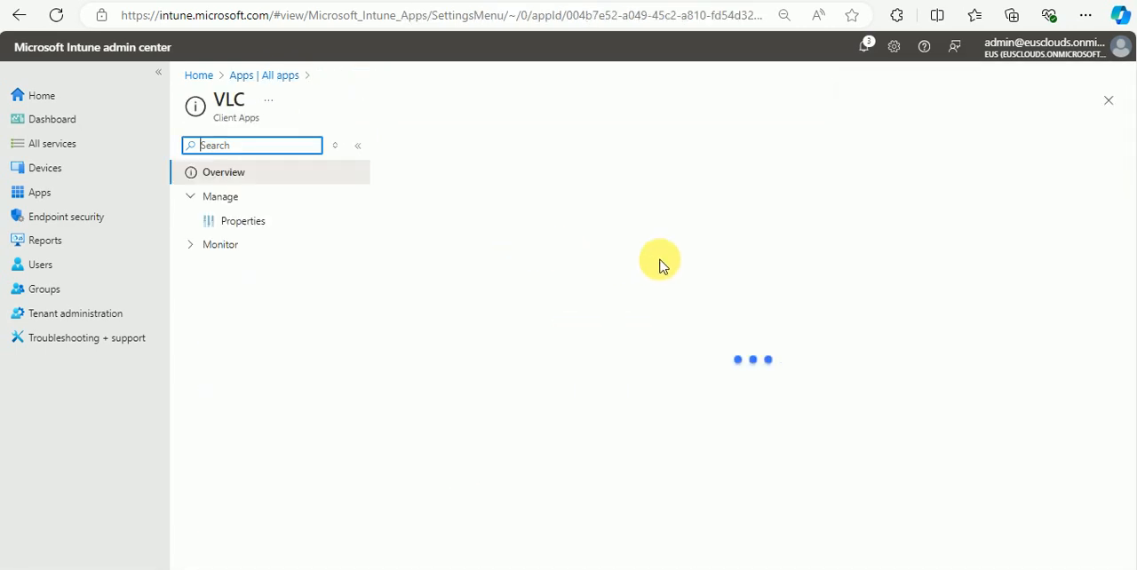
click(252, 224)
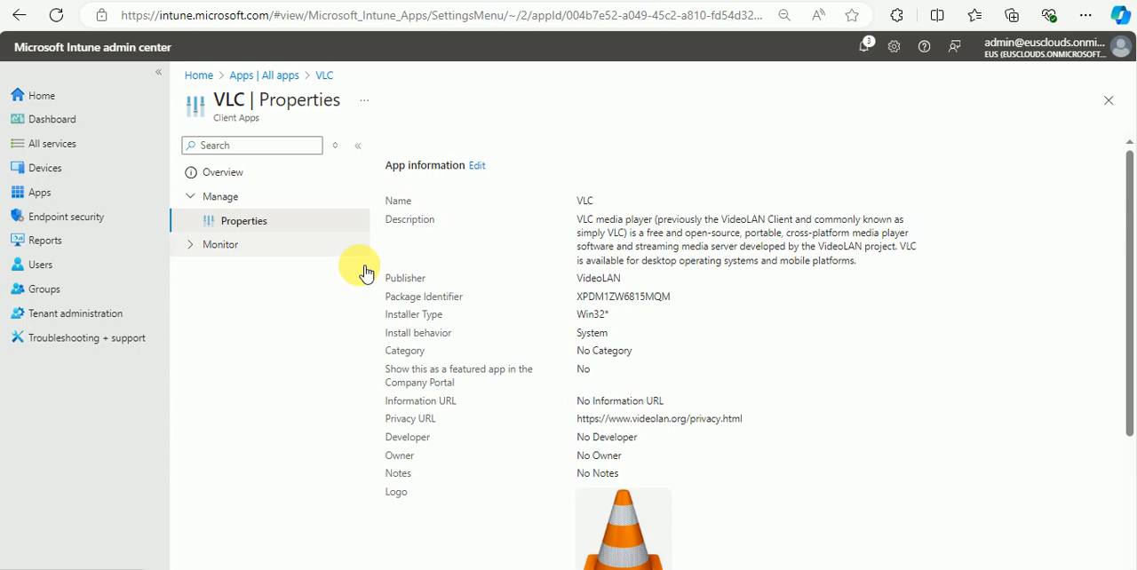
scroll(850, 373, down, 3)
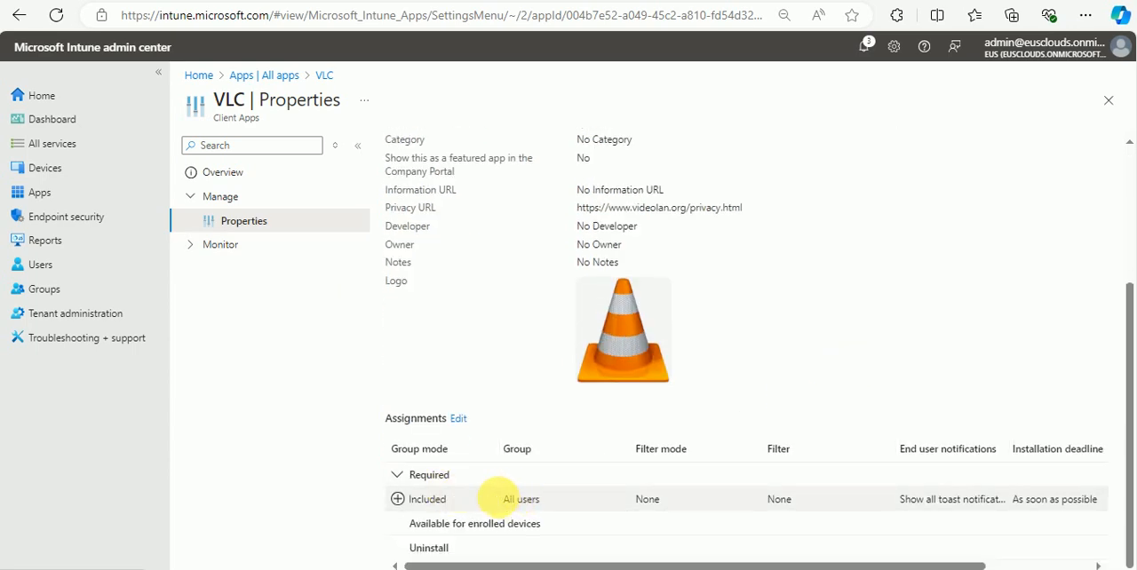
drag(501, 499, 560, 501)
click(862, 311)
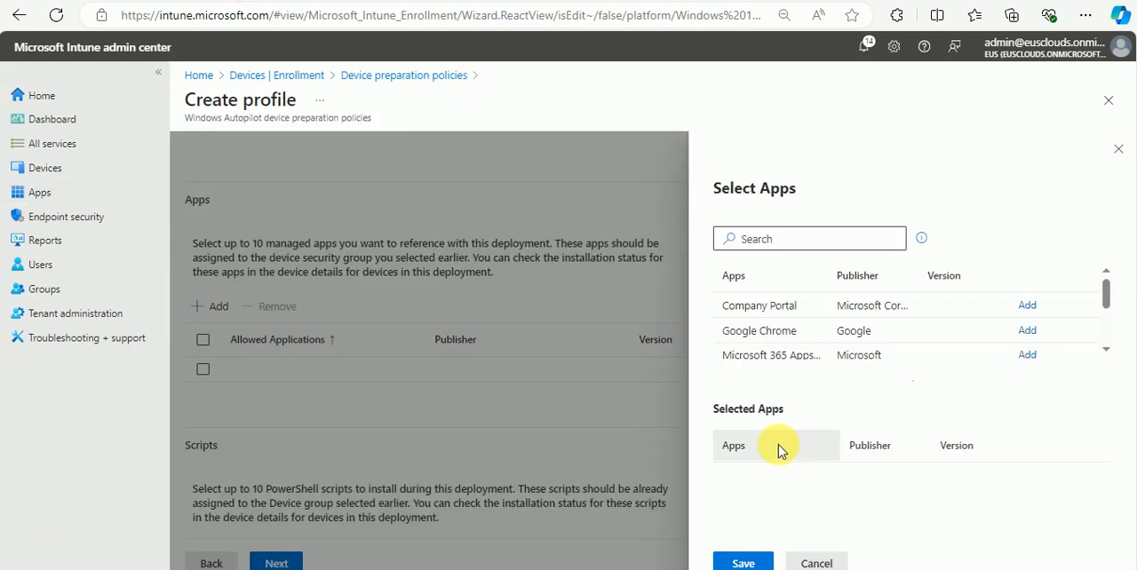
Step: Add Company Portal, Google Chrome, Microsoft Edge for Windows 10 and later, and VLC as the policy's referenced apps
click(1028, 306)
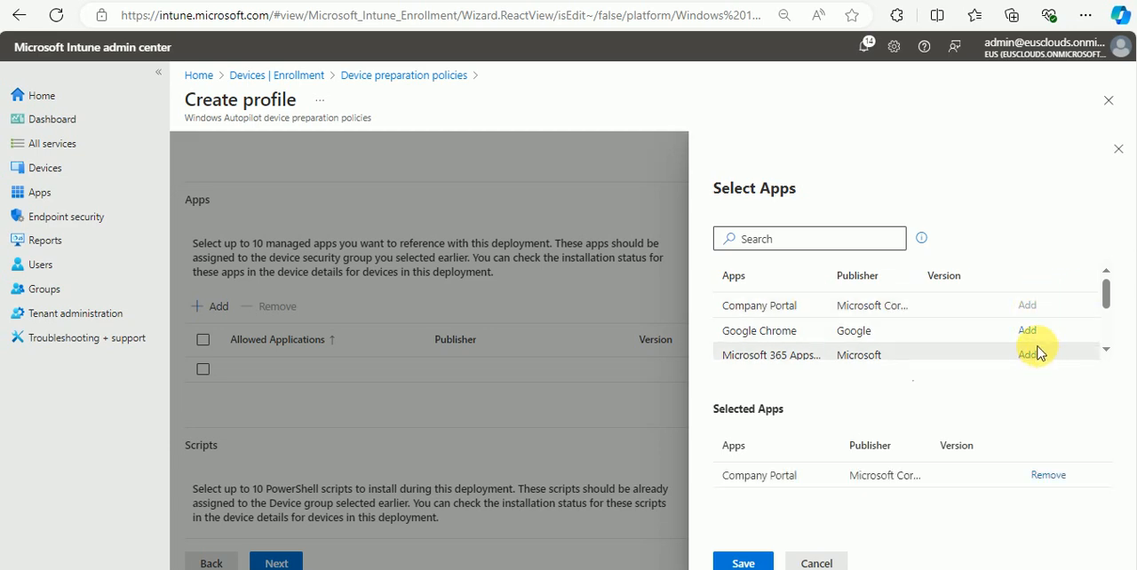
click(1031, 333)
scroll(964, 333, down, 1)
scroll(964, 333, down, 1)
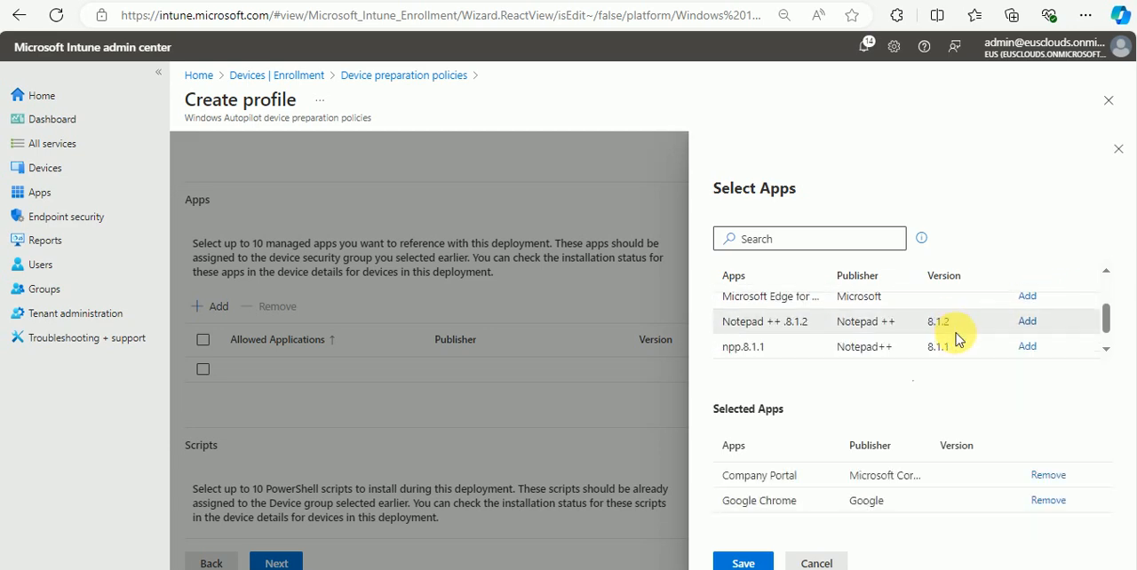
click(1025, 297)
scroll(919, 327, down, 1)
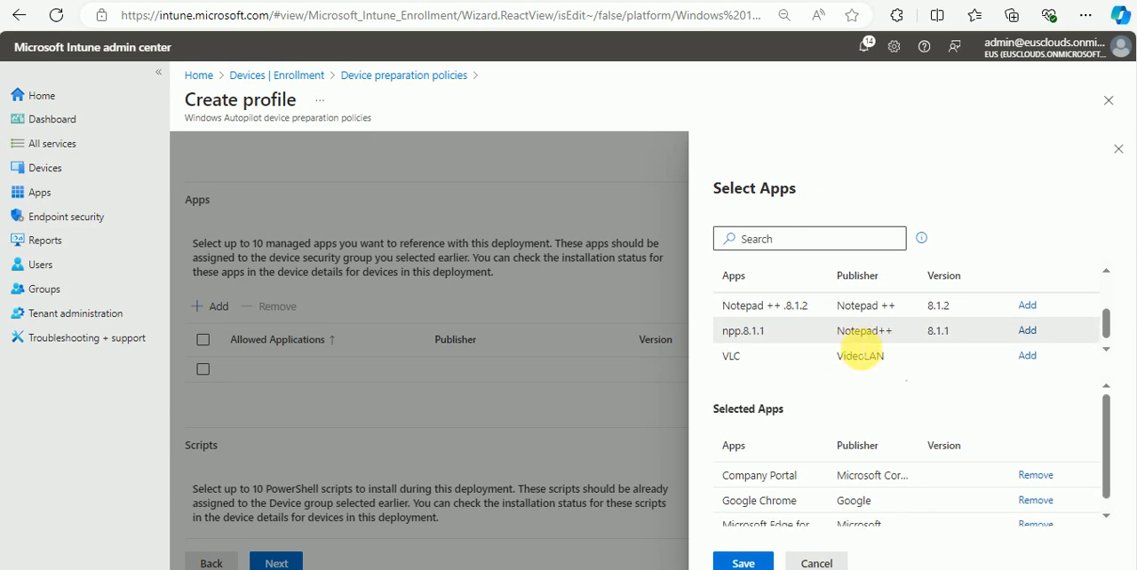
click(1028, 348)
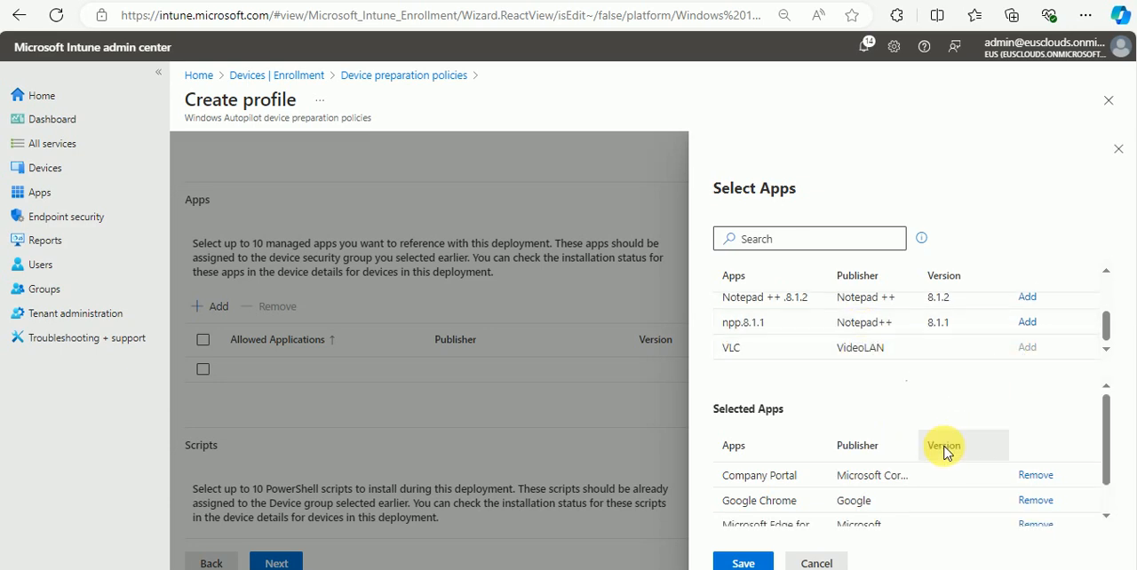
click(742, 562)
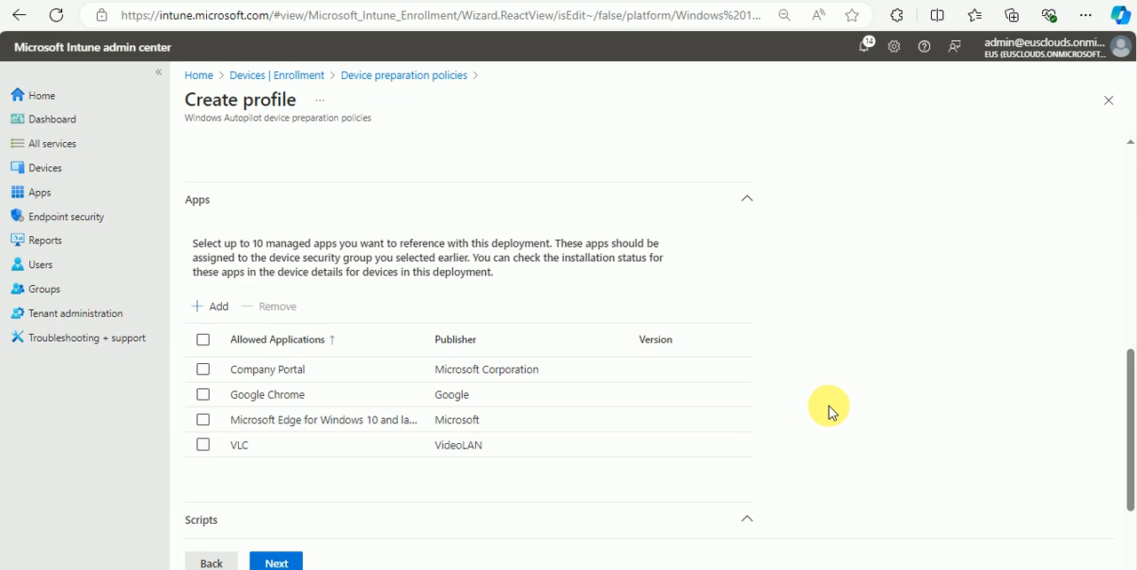
Step: Leave the policy's scripts empty, keep the Default scope tag and continue to the assignments
scroll(838, 393, down, 2)
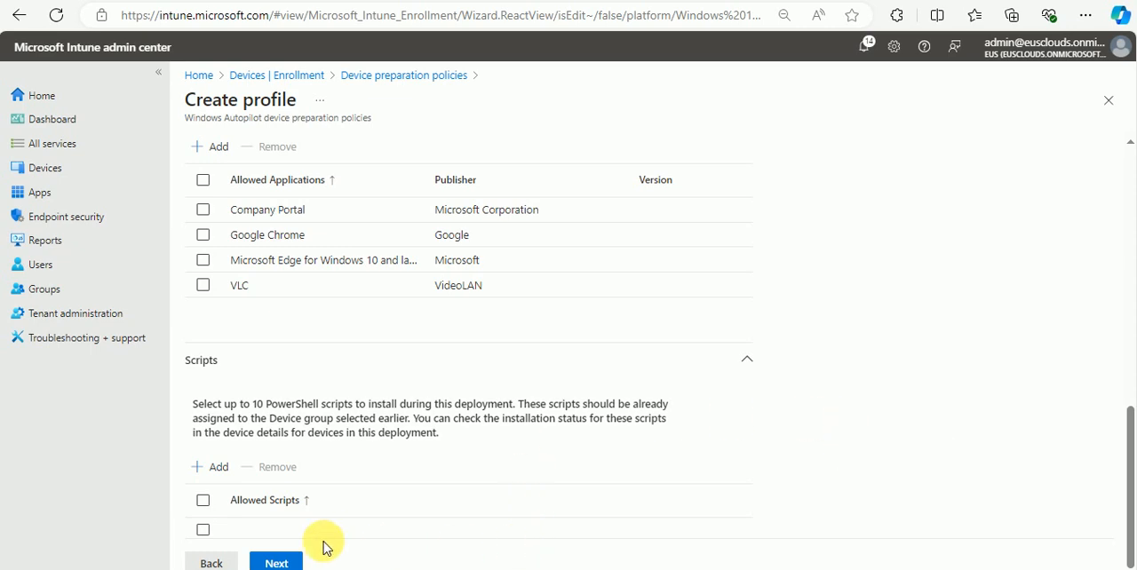
click(277, 563)
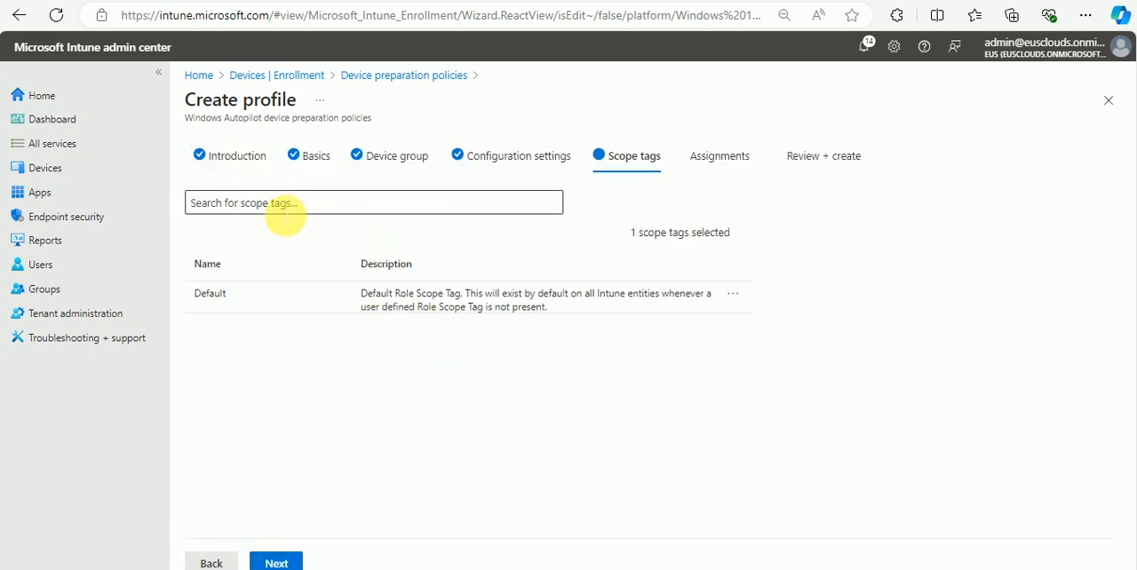
click(279, 564)
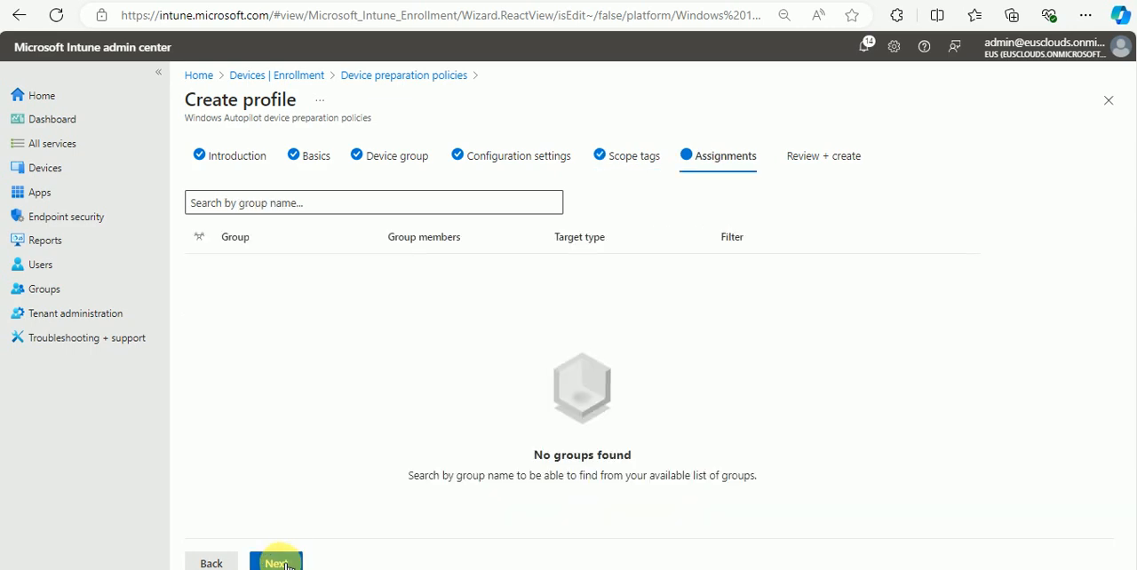
Step: Assign the policy to Autopilot user group, save the reviewed profile and dismiss the notifications
click(283, 205)
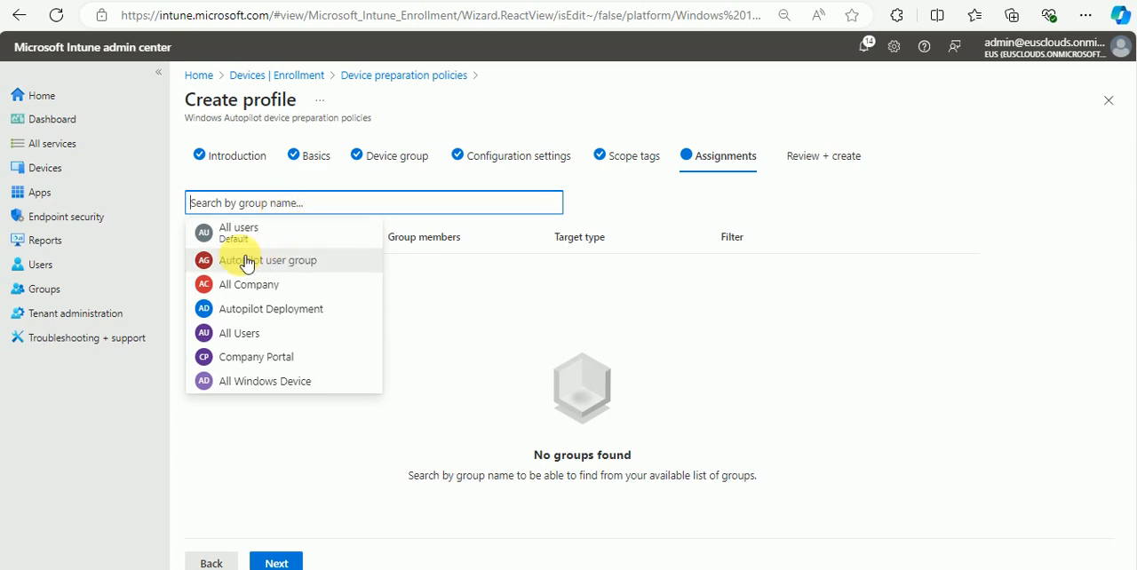
click(322, 265)
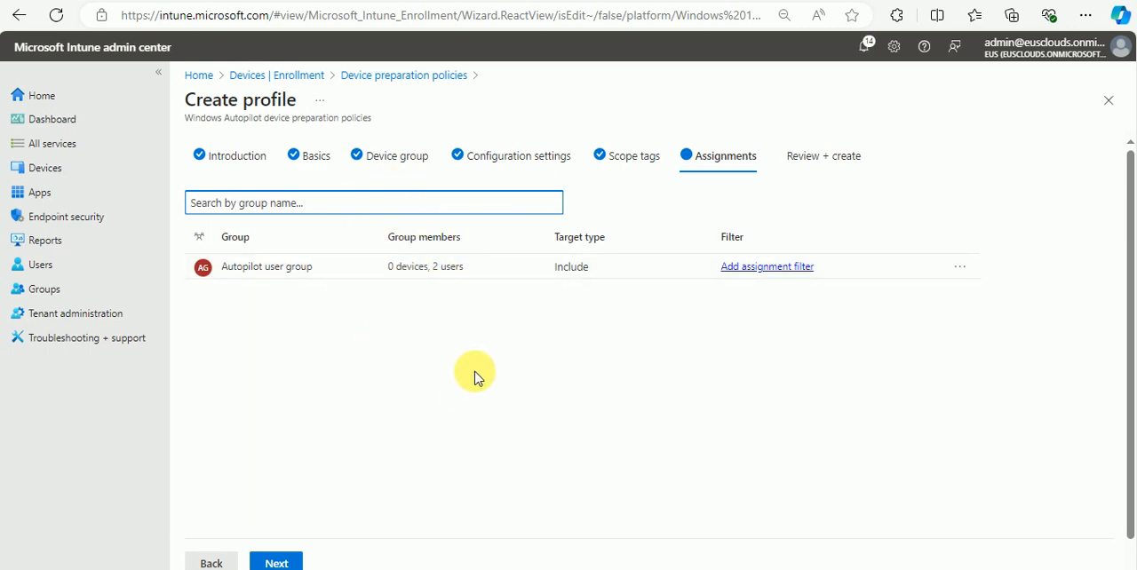
click(286, 564)
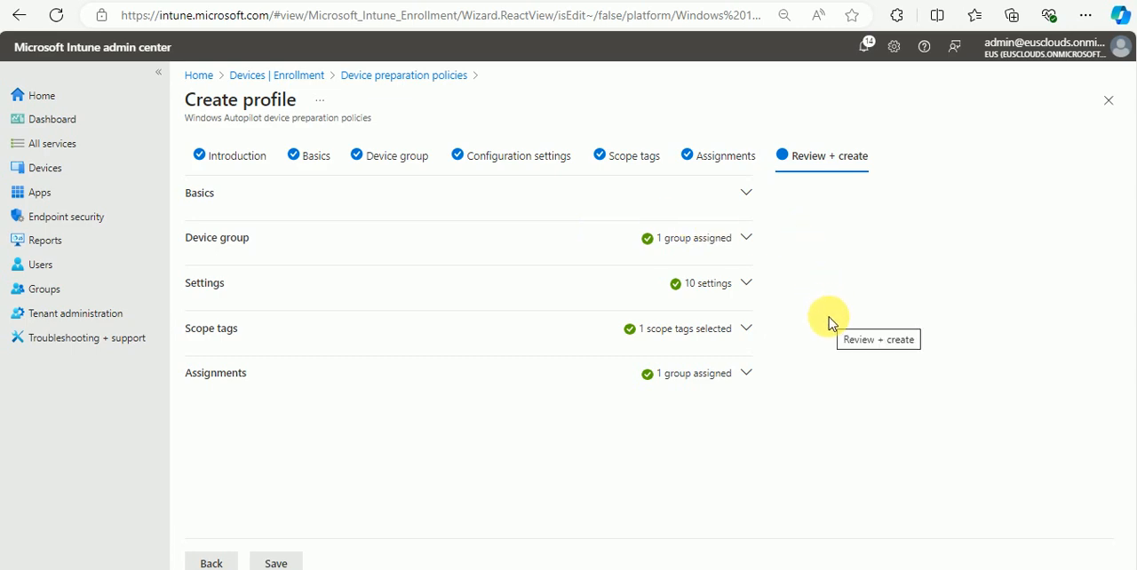
click(275, 563)
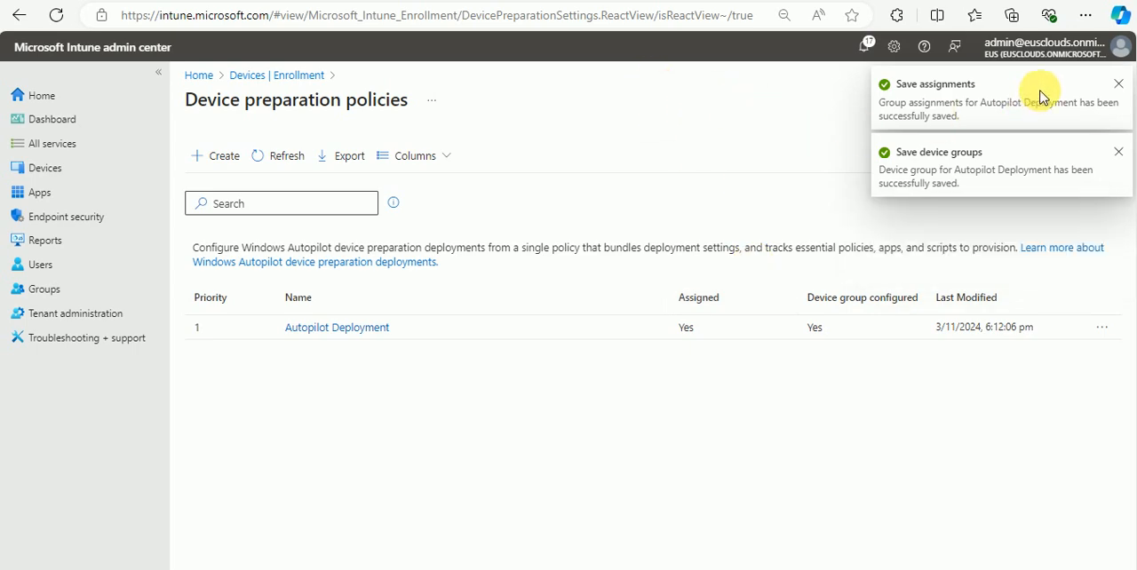
click(1122, 85)
click(1118, 85)
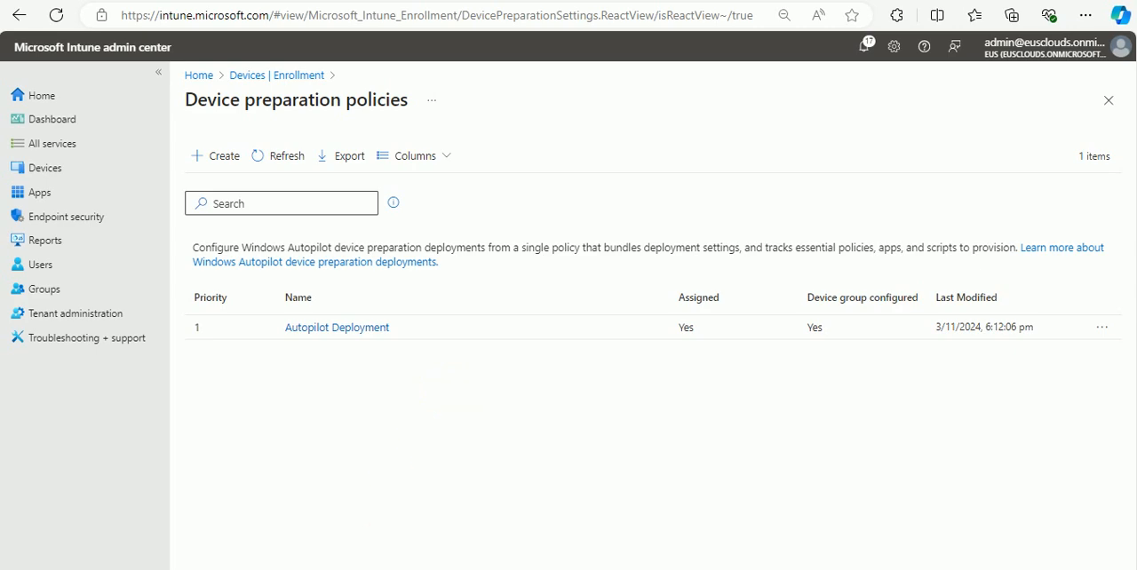
Step: Switch to the Autopilot-2 virtual machine and set its region to United States with the US keyboard, skipping a second layout
mouse_move(480, 569)
click(436, 544)
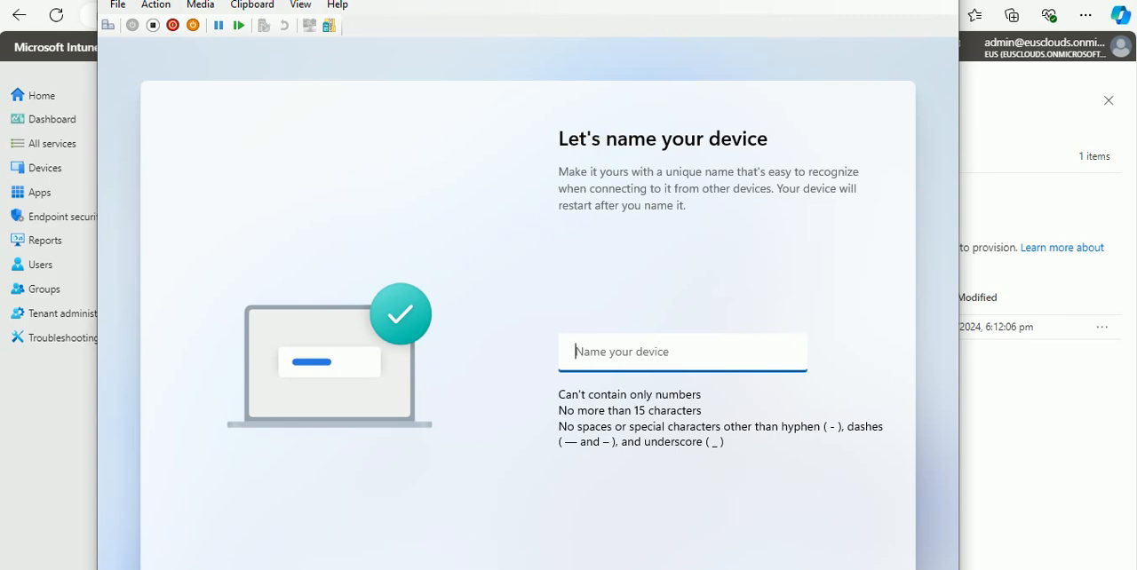
click(858, 0)
mouse_move(479, 569)
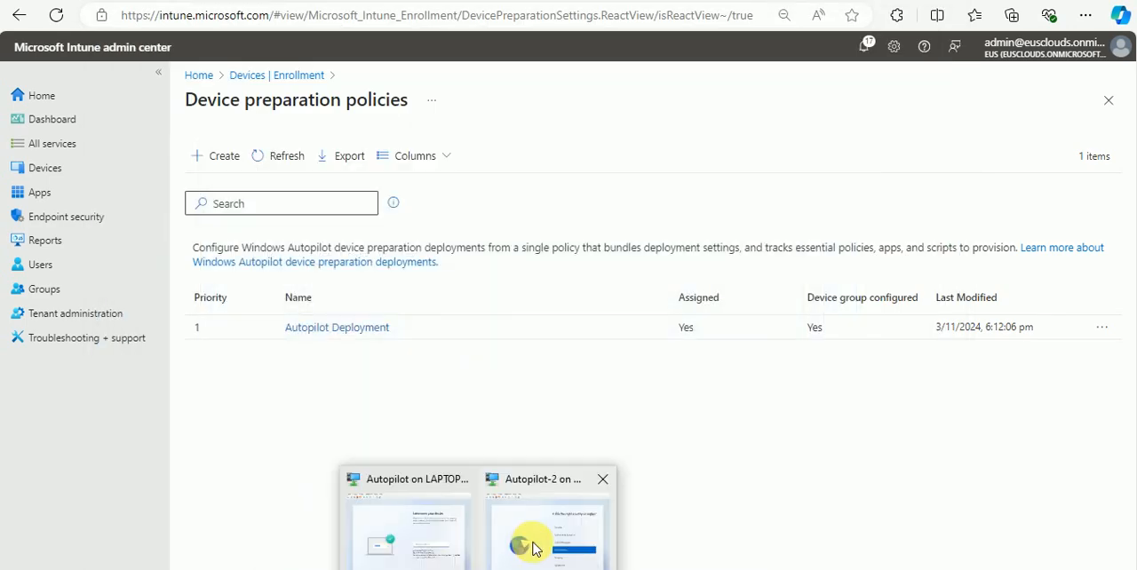
click(521, 540)
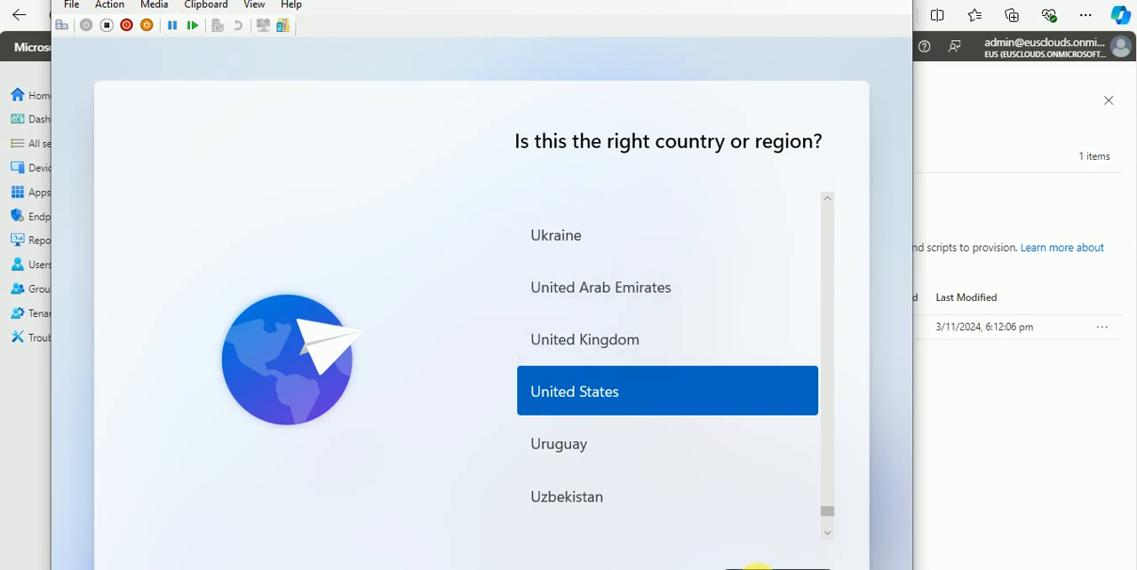
click(756, 569)
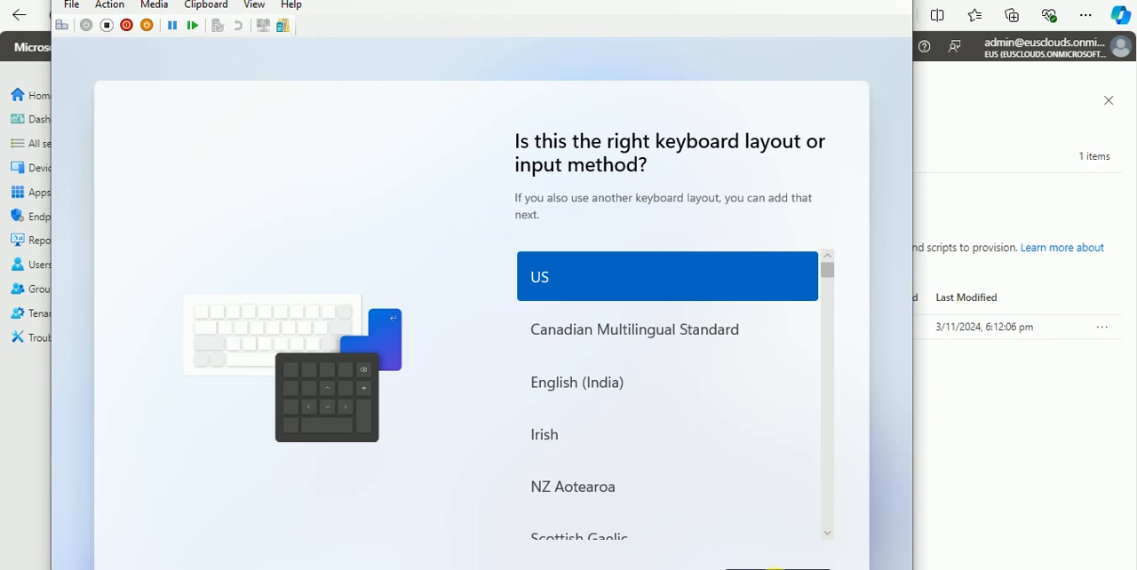
click(746, 567)
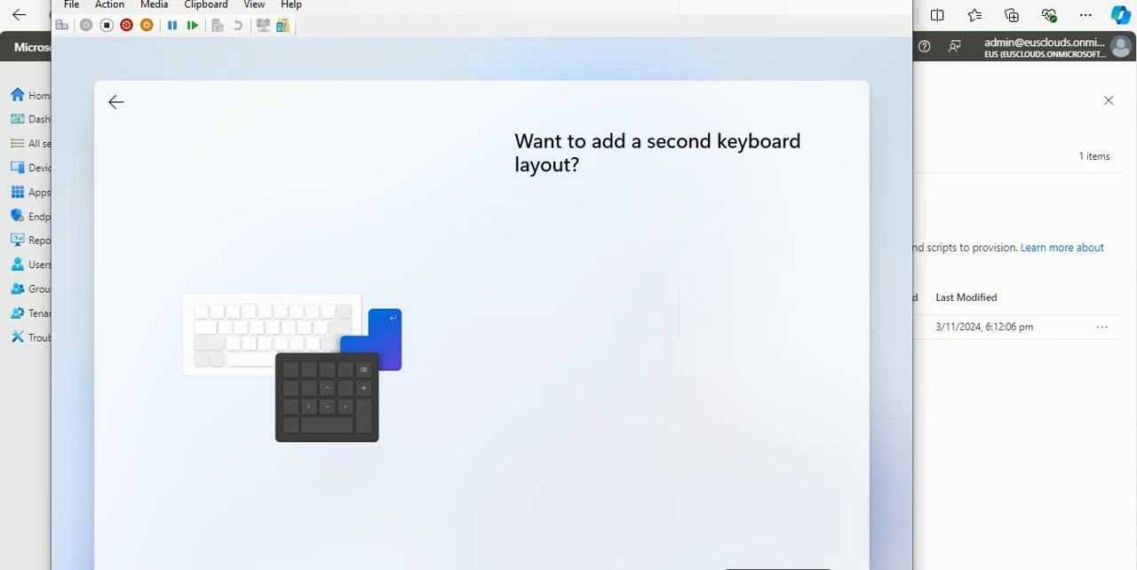
click(766, 566)
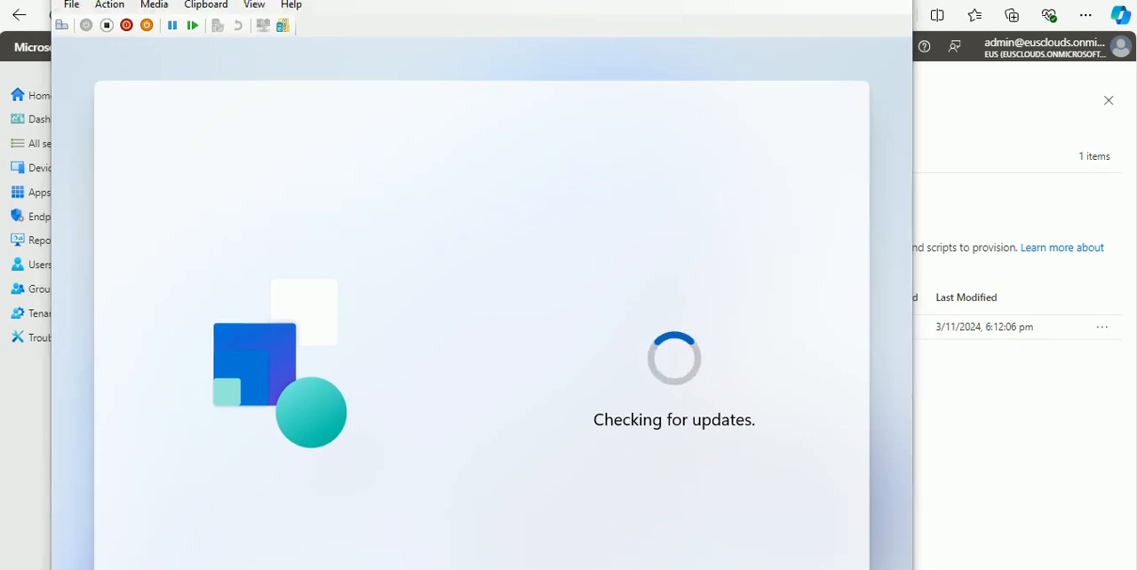
Step: Switch to the Autopilot virtual machine, name the device IND546321L, continue the setup and maximize its window
key(alt+Tab)
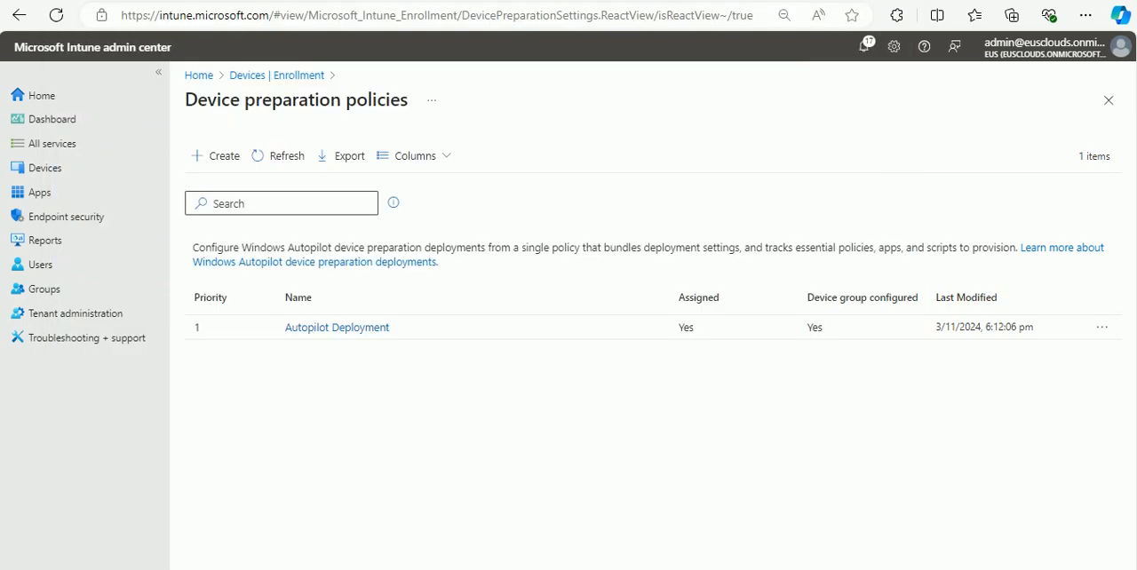
click(436, 545)
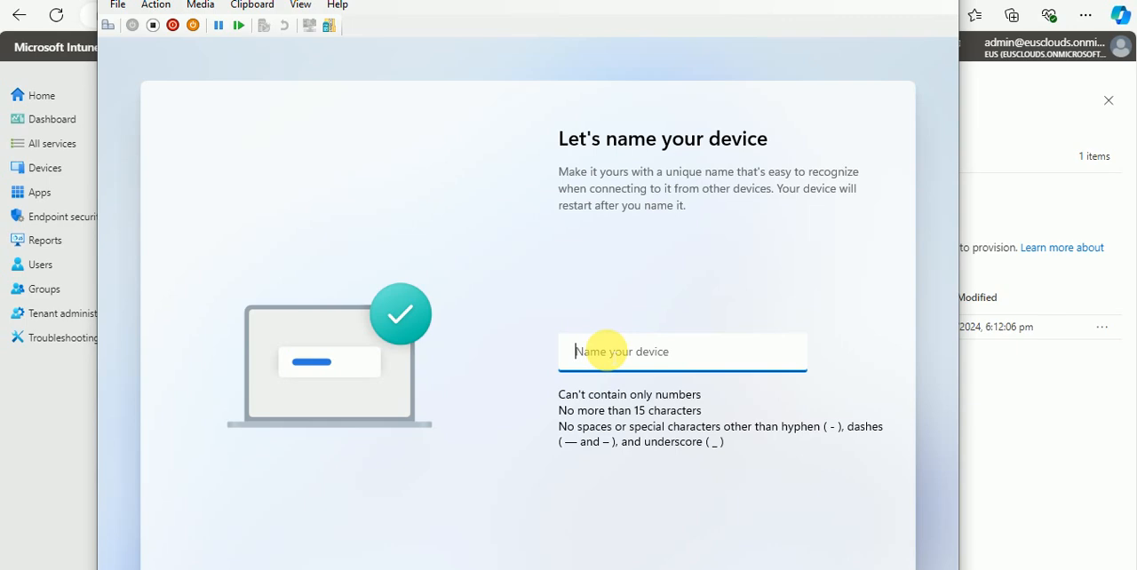
text(IND546321L)
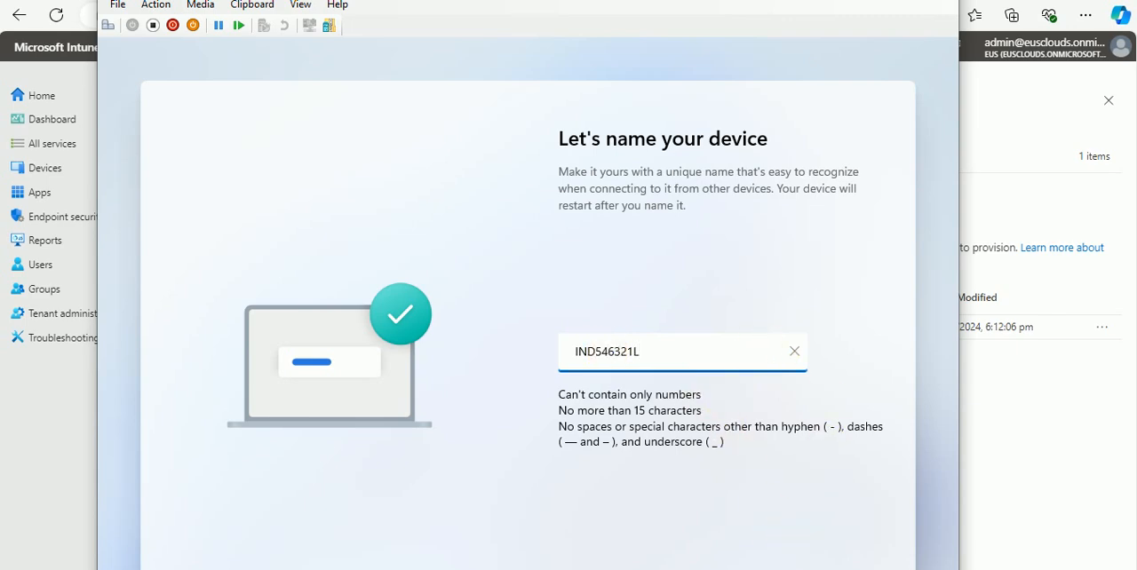
key(Return)
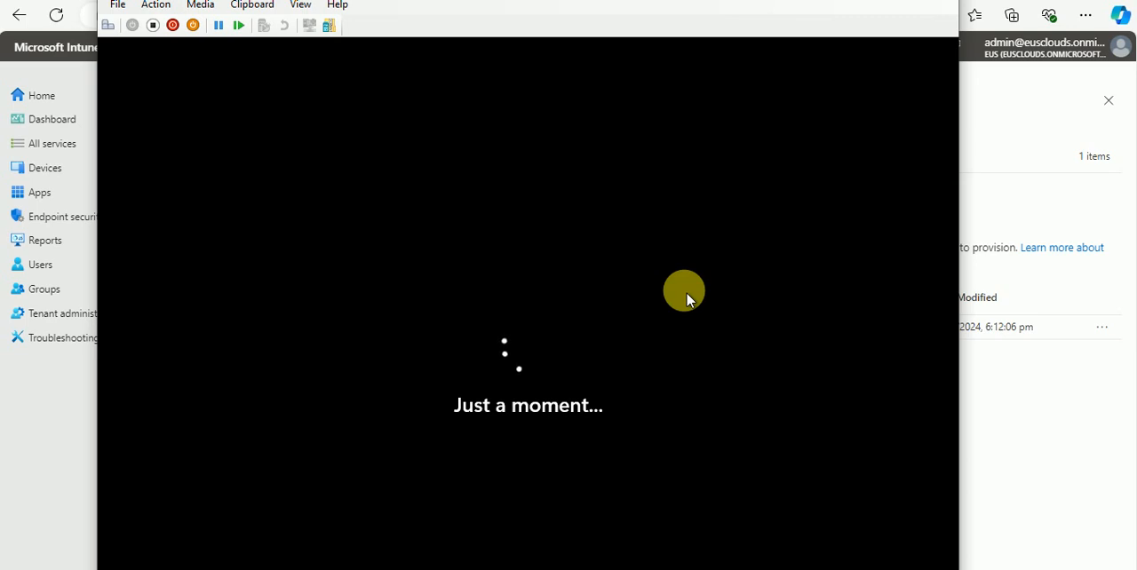
click(905, 1)
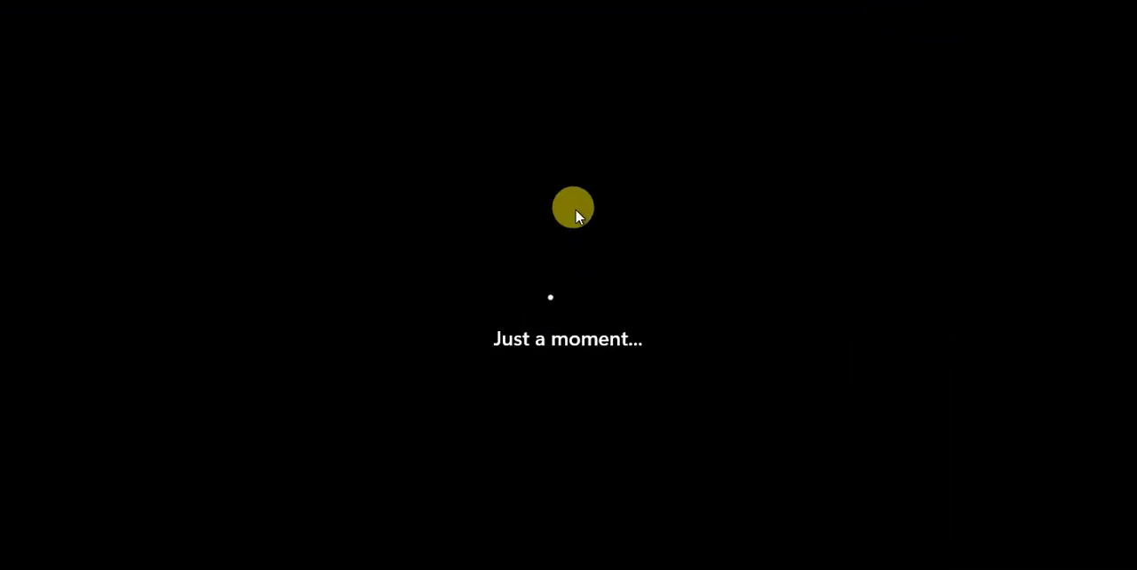
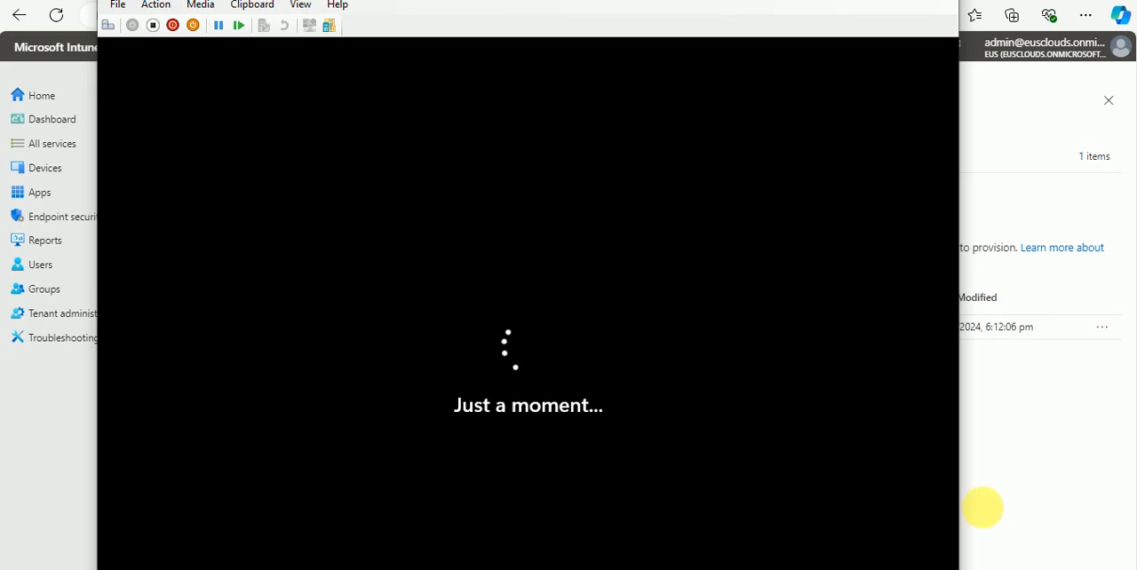
Step: Switch to the Autopilot-2 virtual machine's work or school sign-in page and reposition its window
click(67, 470)
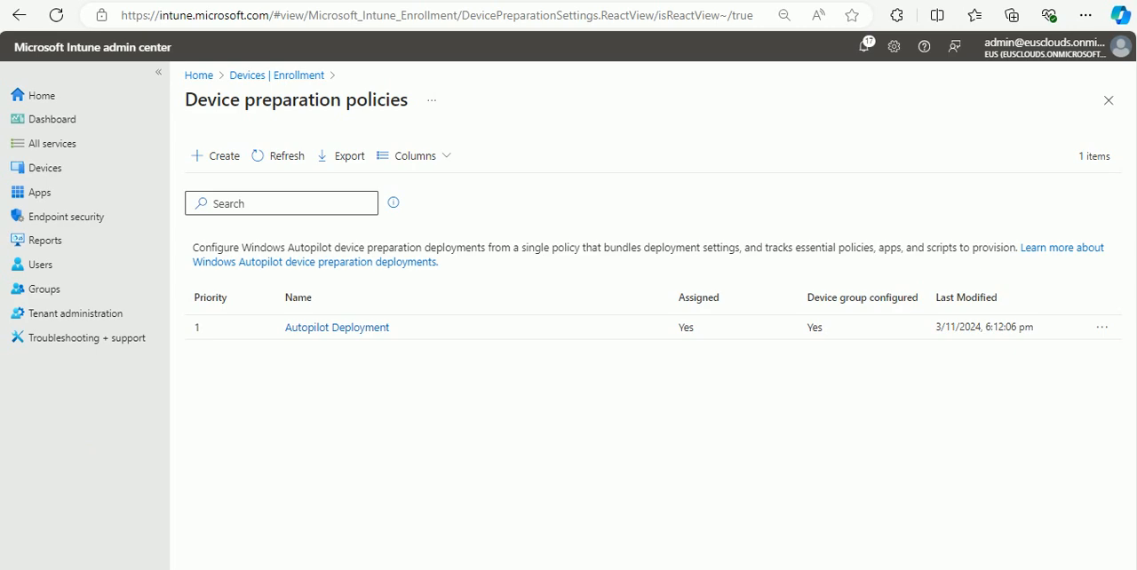
mouse_move(479, 569)
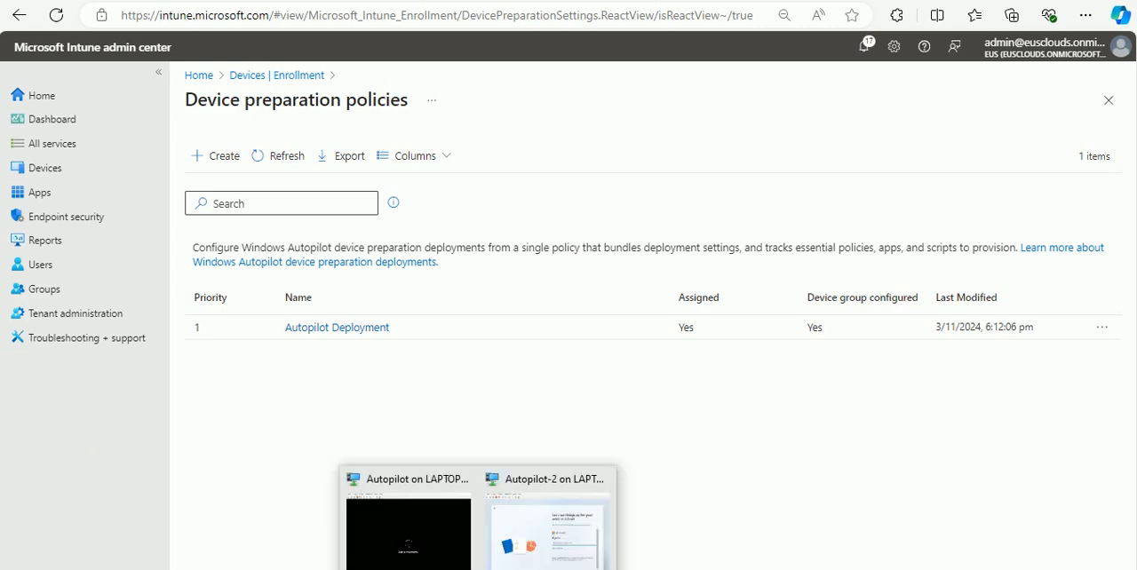
click(534, 553)
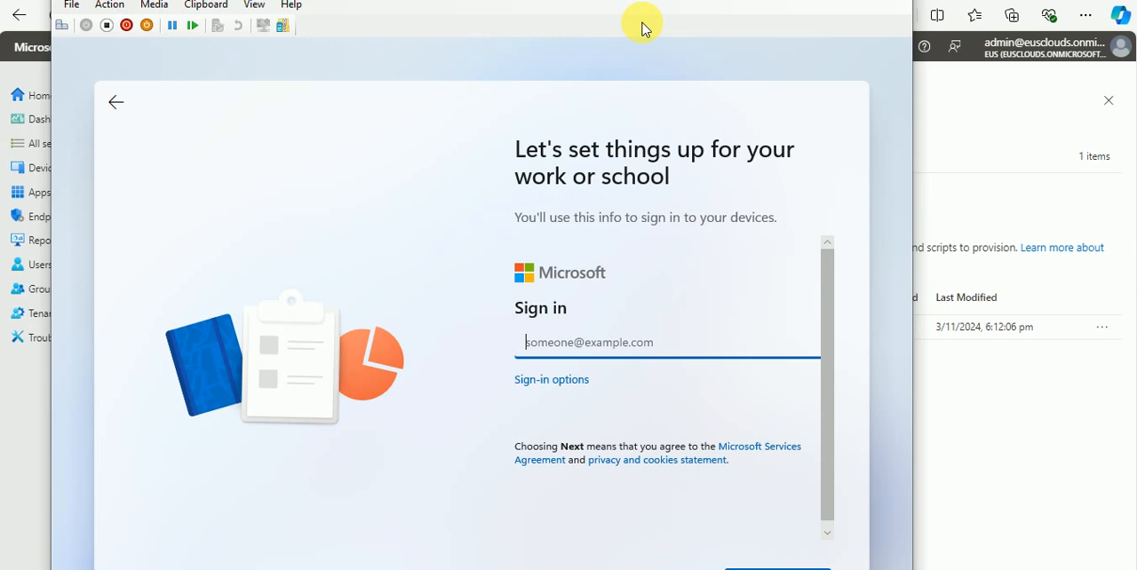
drag(444, 0, 455, 1)
Step: Try to sign in for work or school with the administrator's email address, correcting its spelling before submitting
click(600, 351)
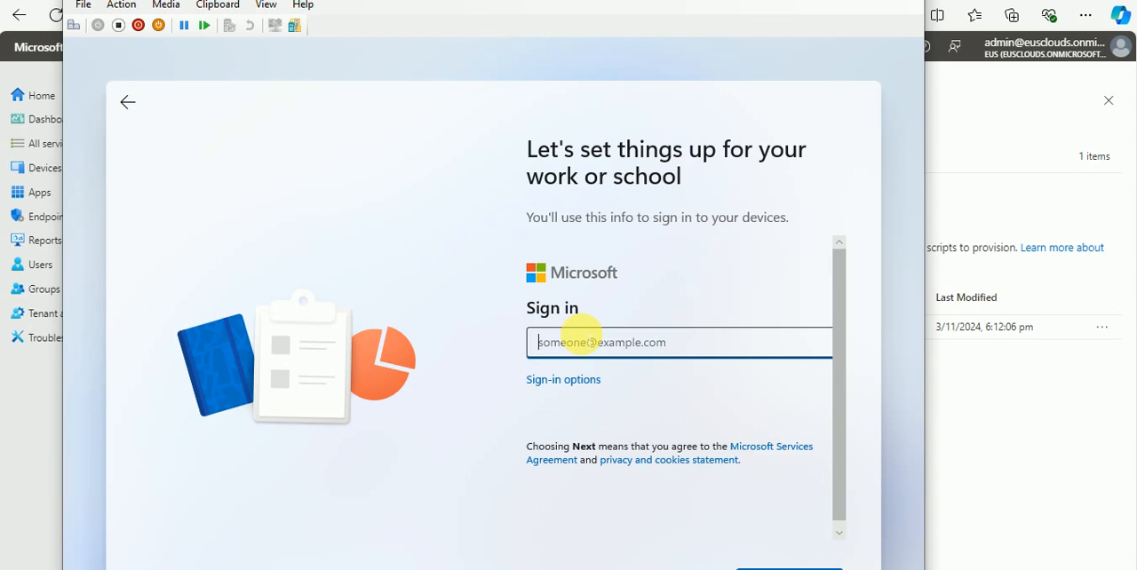
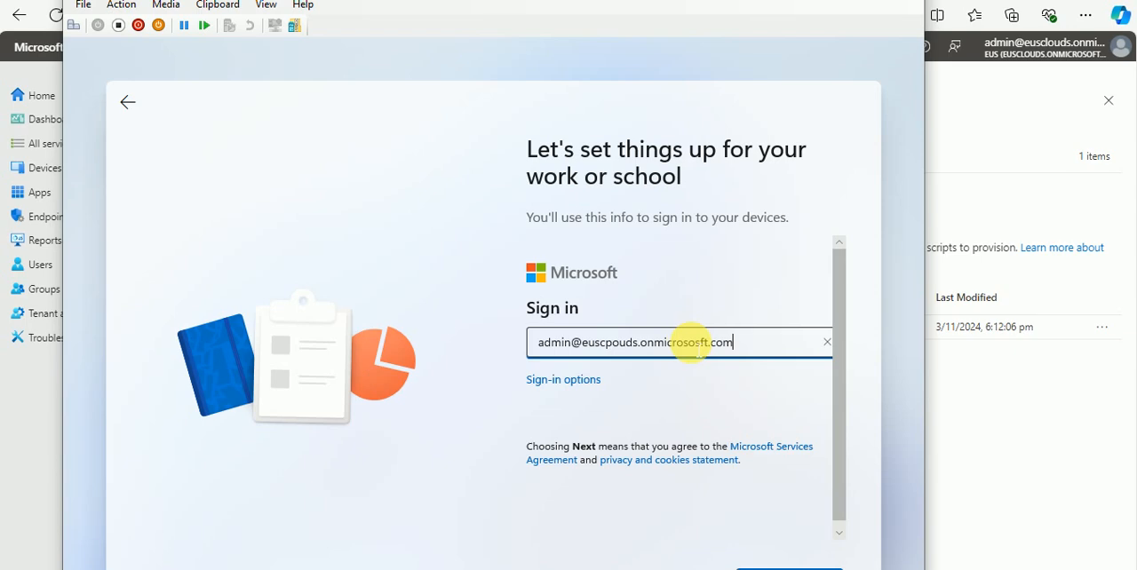
click(687, 343)
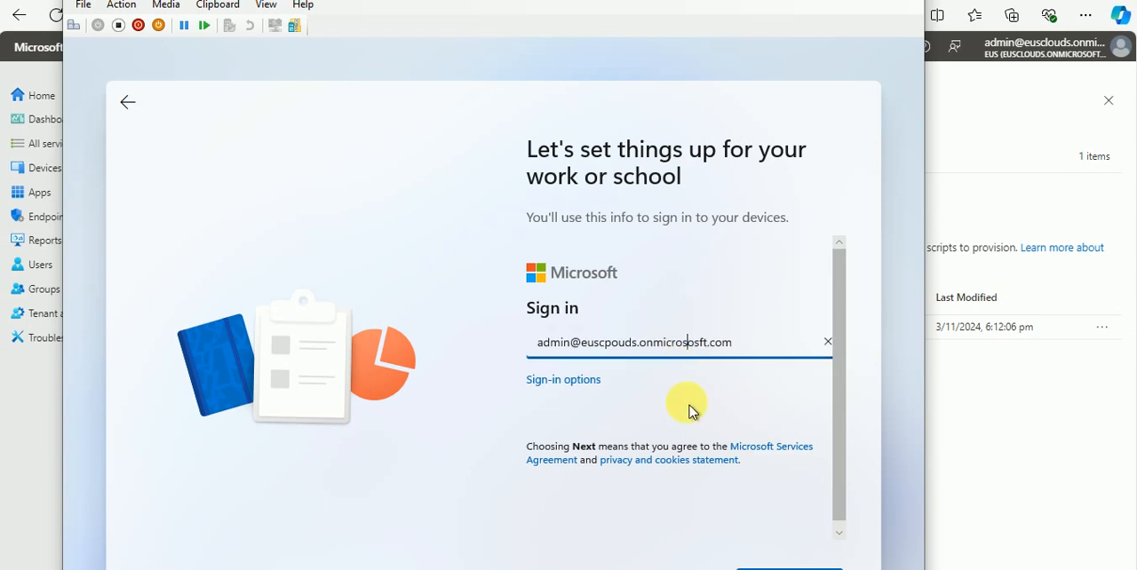
click(701, 344)
key(BackSpace)
click(786, 568)
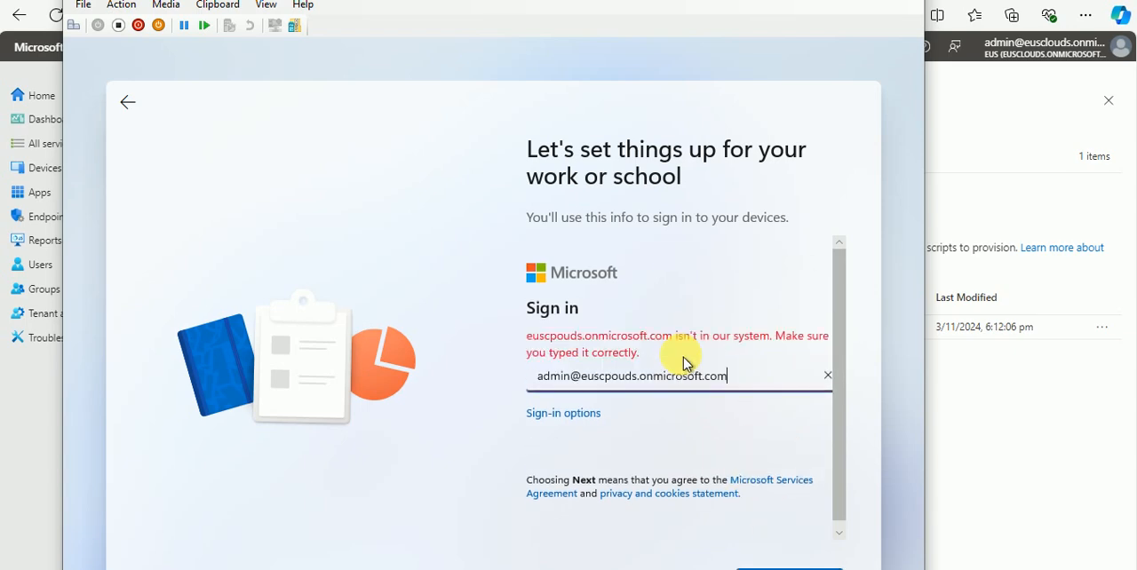
Step: Replace the rejected sign-in address with the administrator's email on the eusclouds domain and submit it
drag(720, 376, 509, 378)
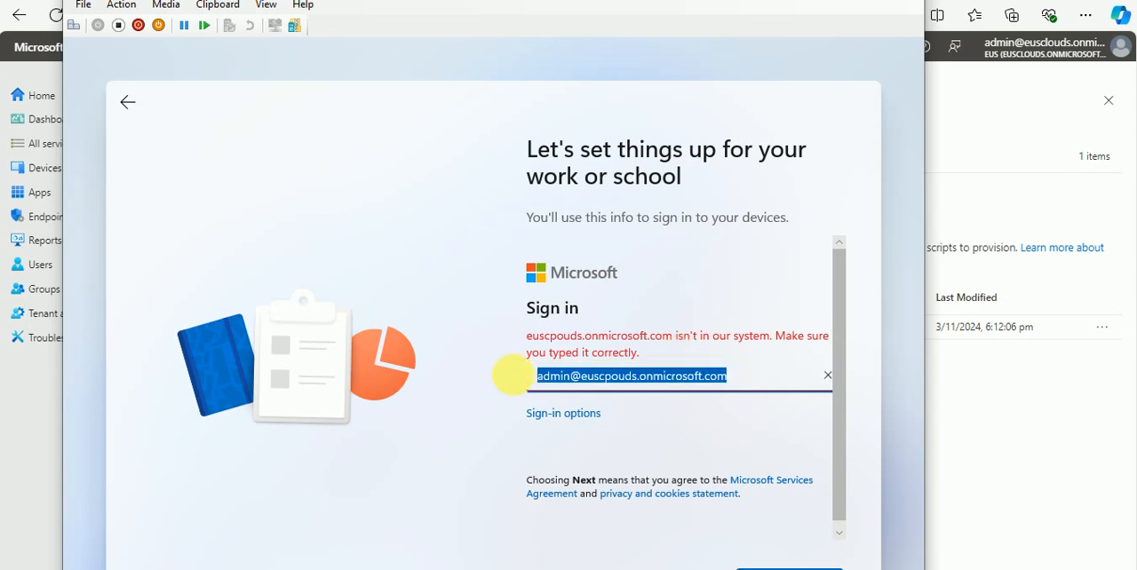
key(BackSpace)
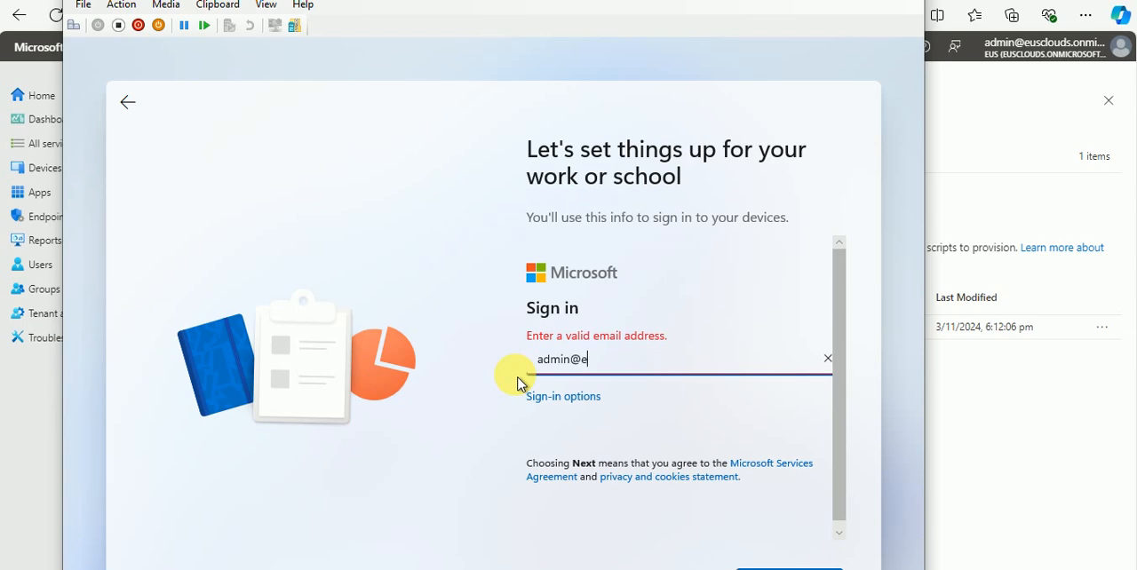
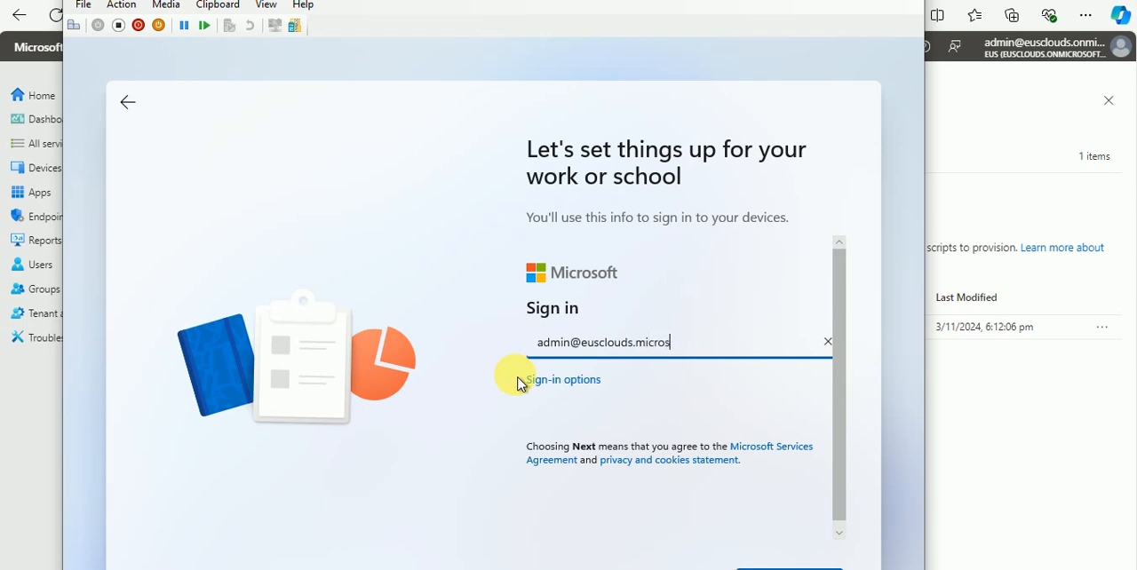
click(775, 567)
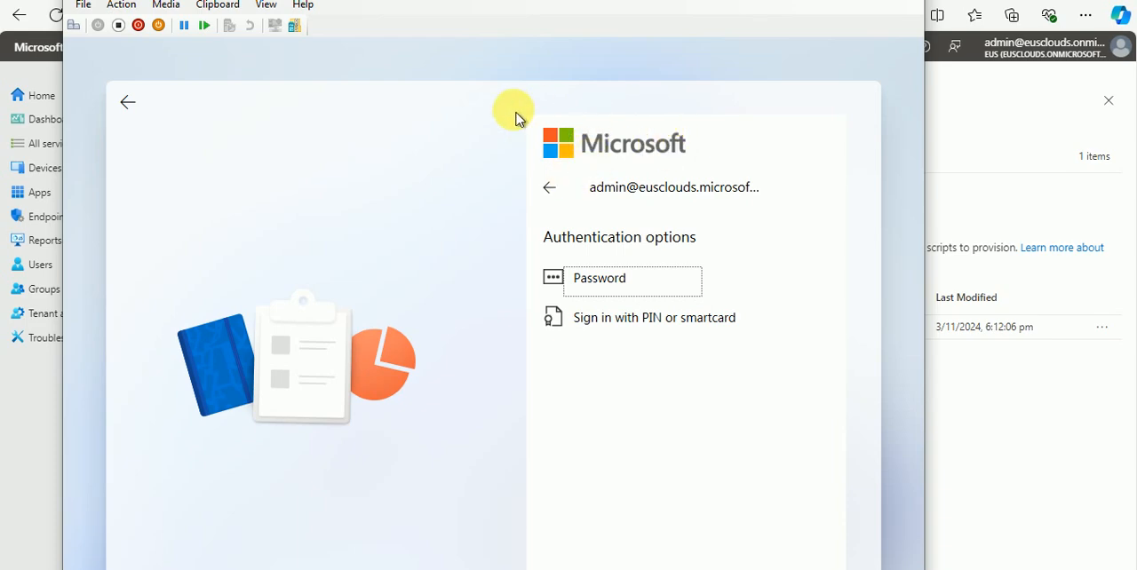
Step: Return from the authentication options to recheck the entered administrator email and resubmit it
click(547, 189)
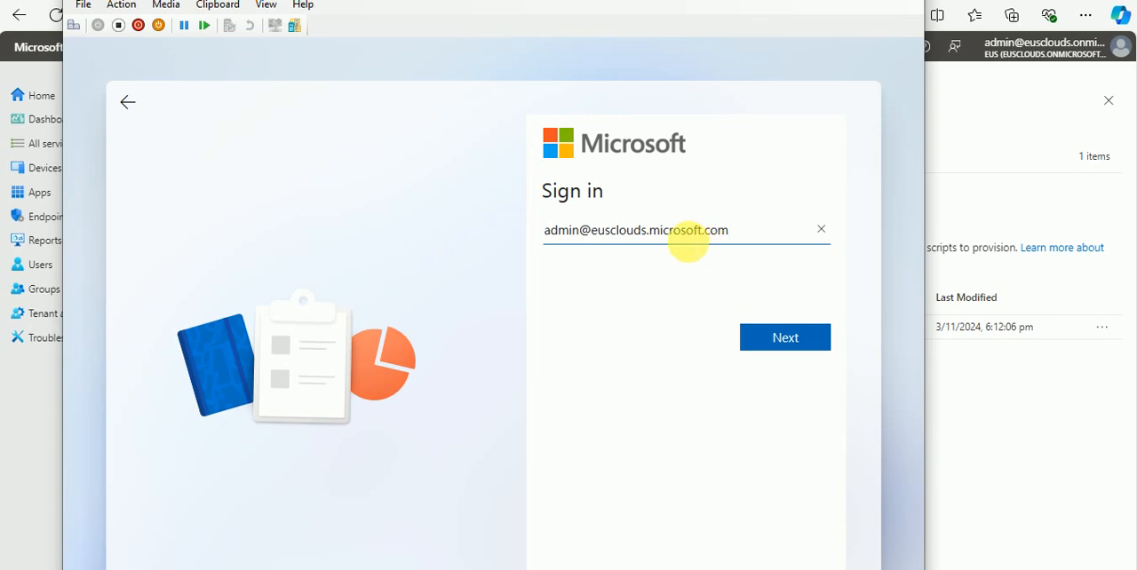
click(795, 343)
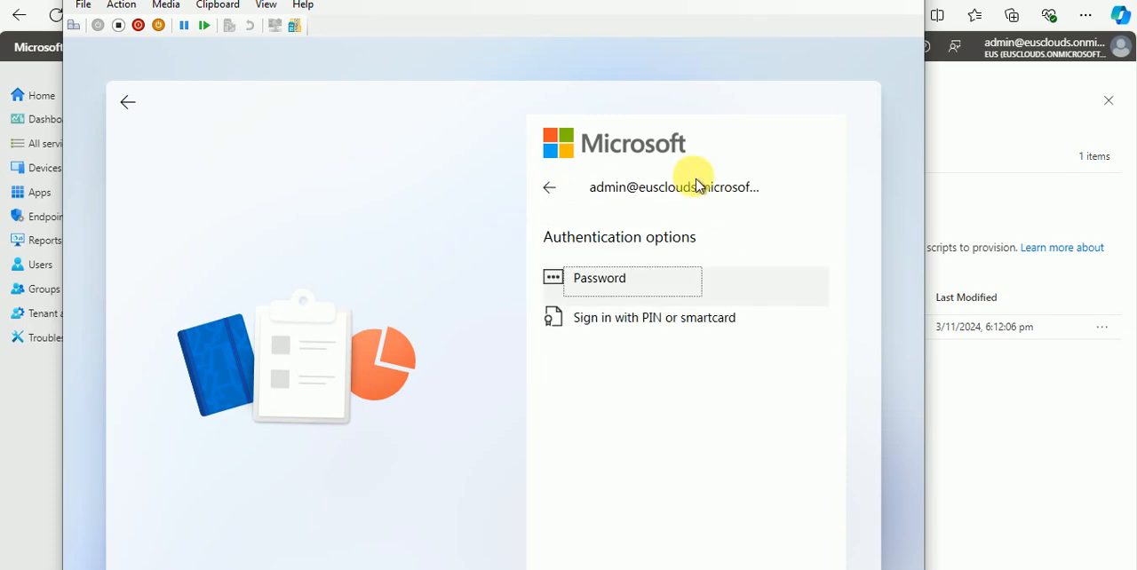
click(551, 190)
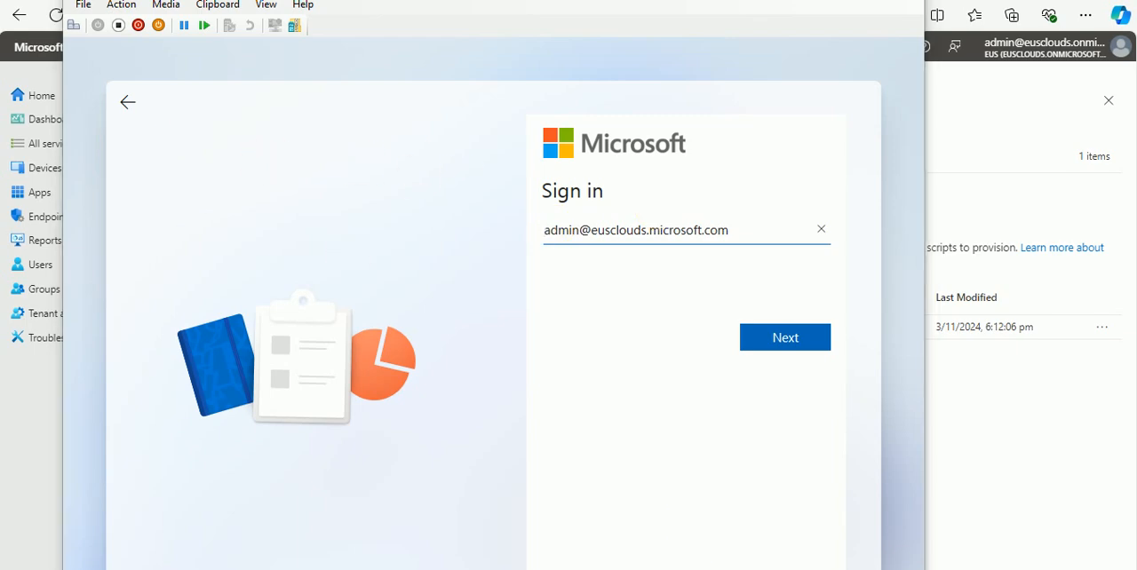
key(Return)
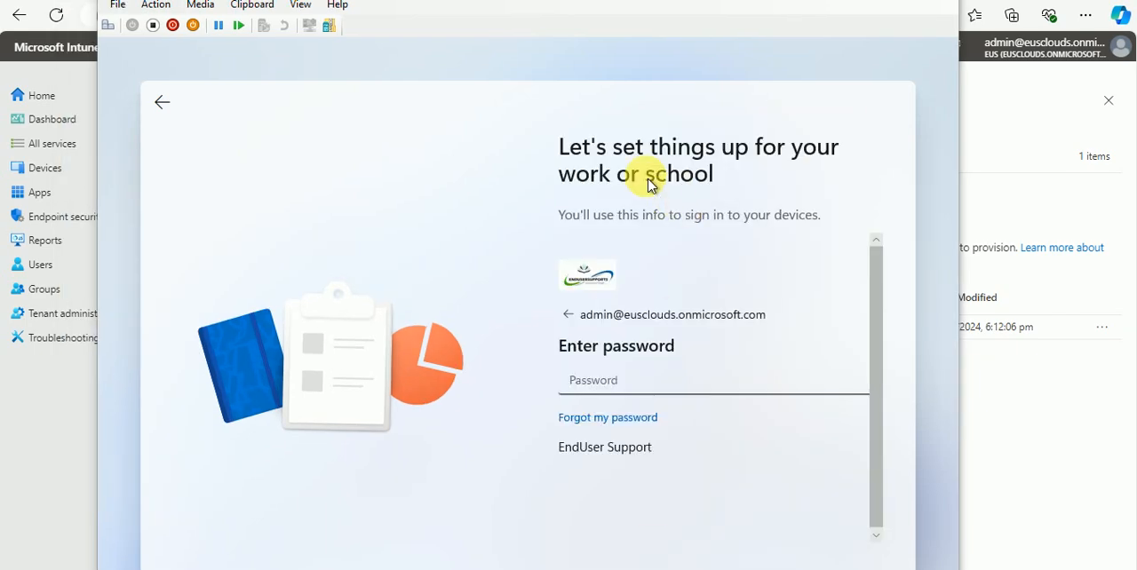
Step: In the Autopilot virtual machine, reconfirm the administrator's email and sign in with the account password
click(566, 316)
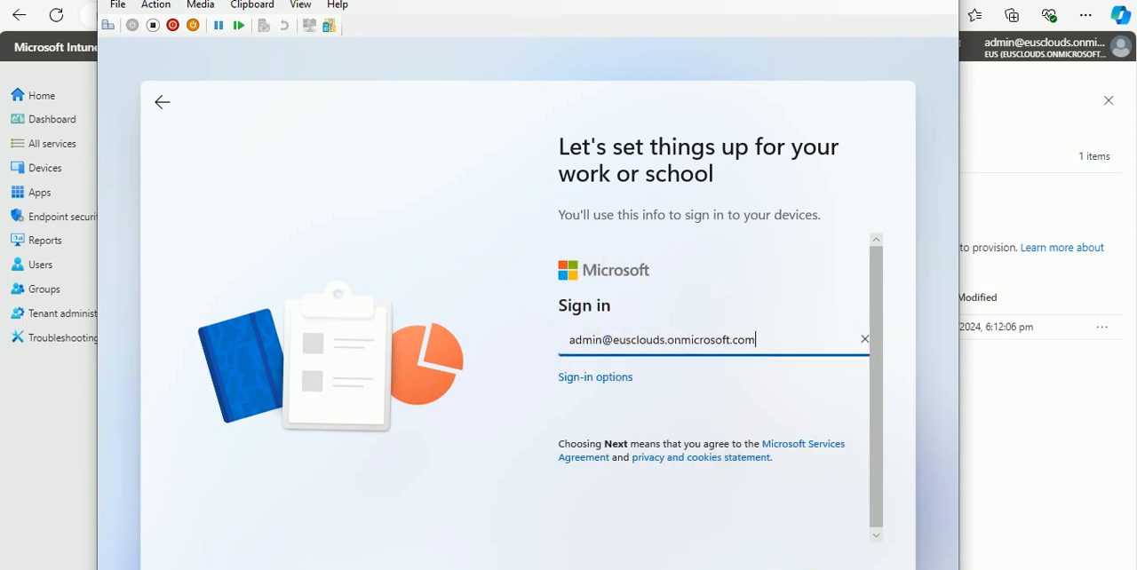
key(Return)
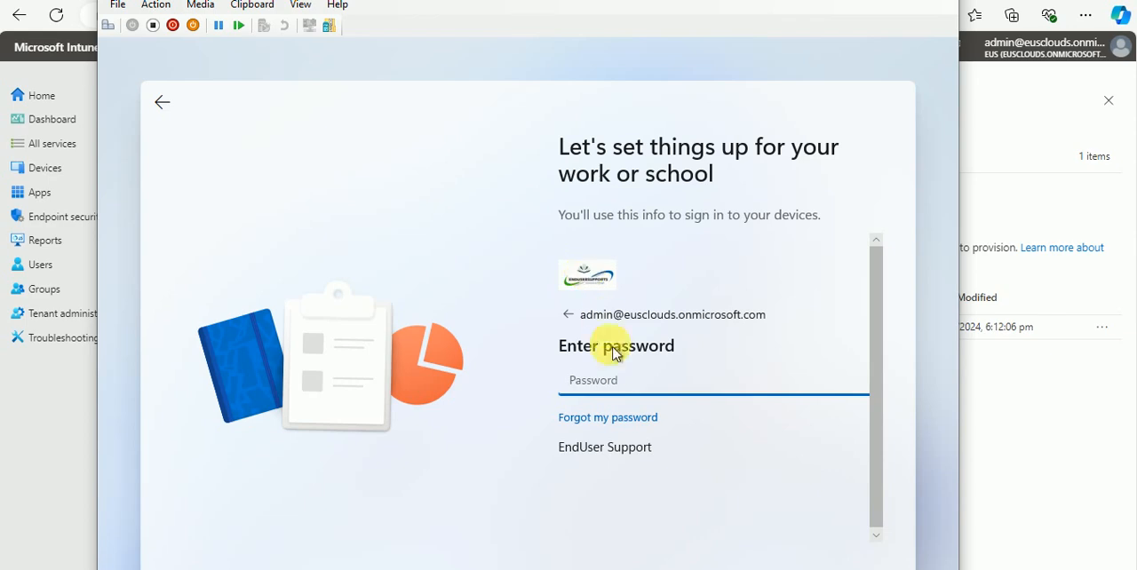
text(••)
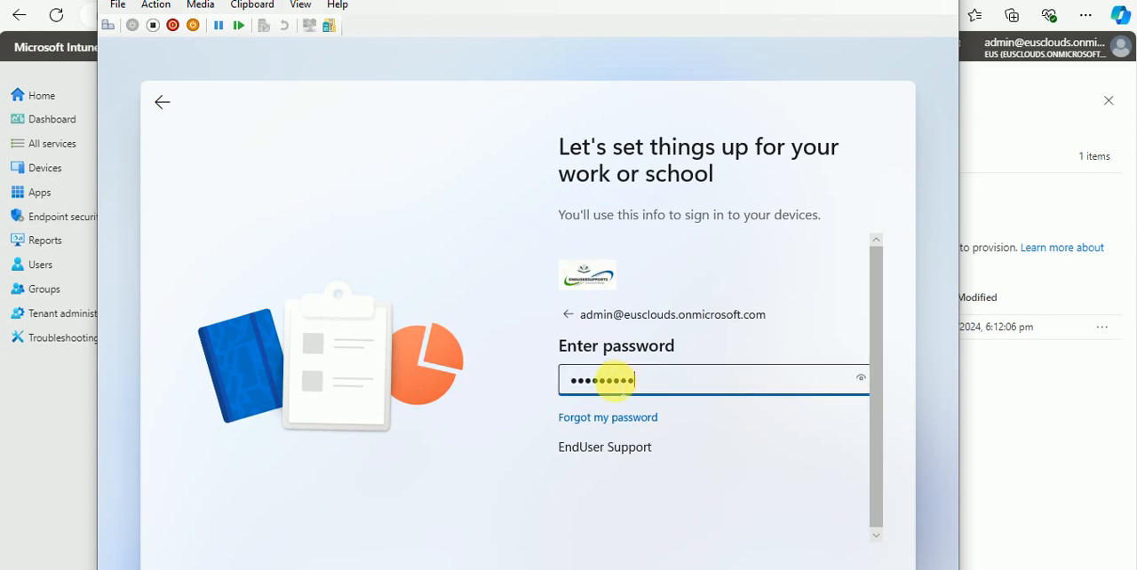
key(Return)
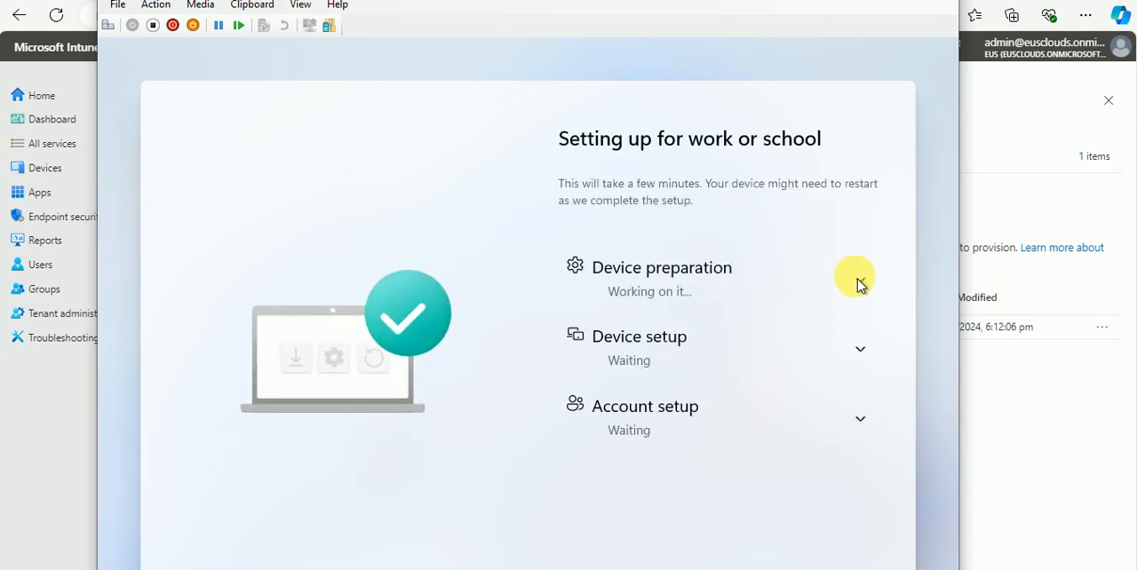
Step: Examine the individual tasks under Device preparation, Device setup and Account setup on the enrollment status page
click(859, 281)
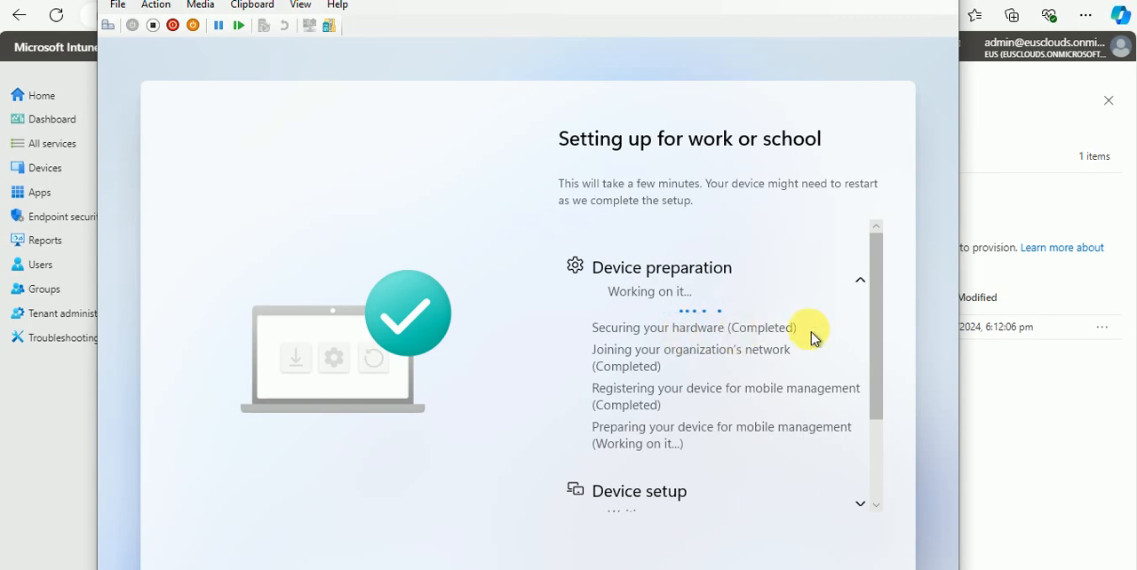
scroll(810, 332, down, 3)
scroll(811, 333, up, 3)
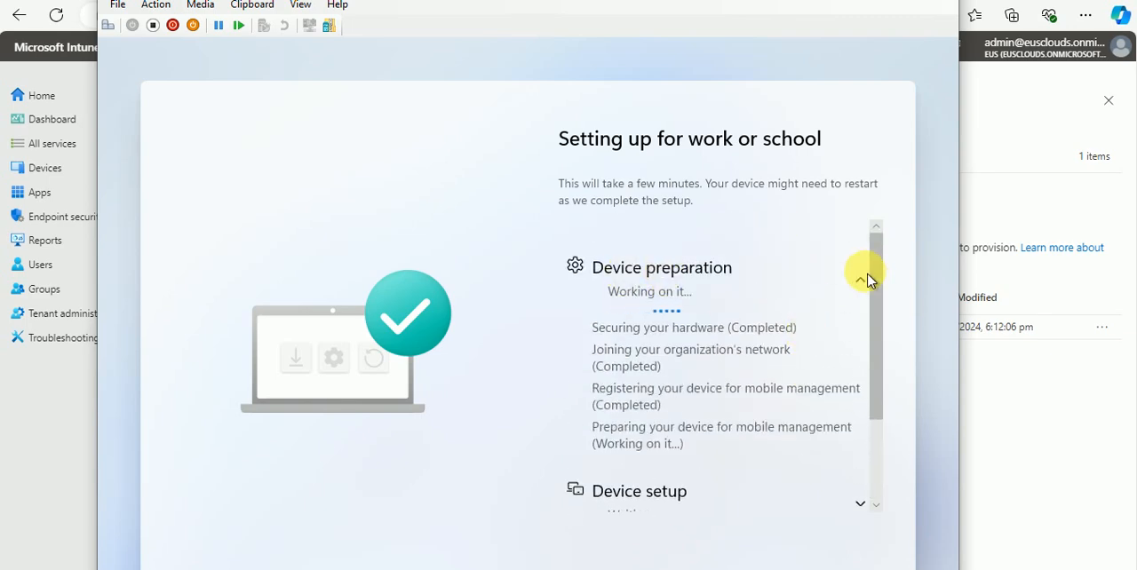
click(862, 282)
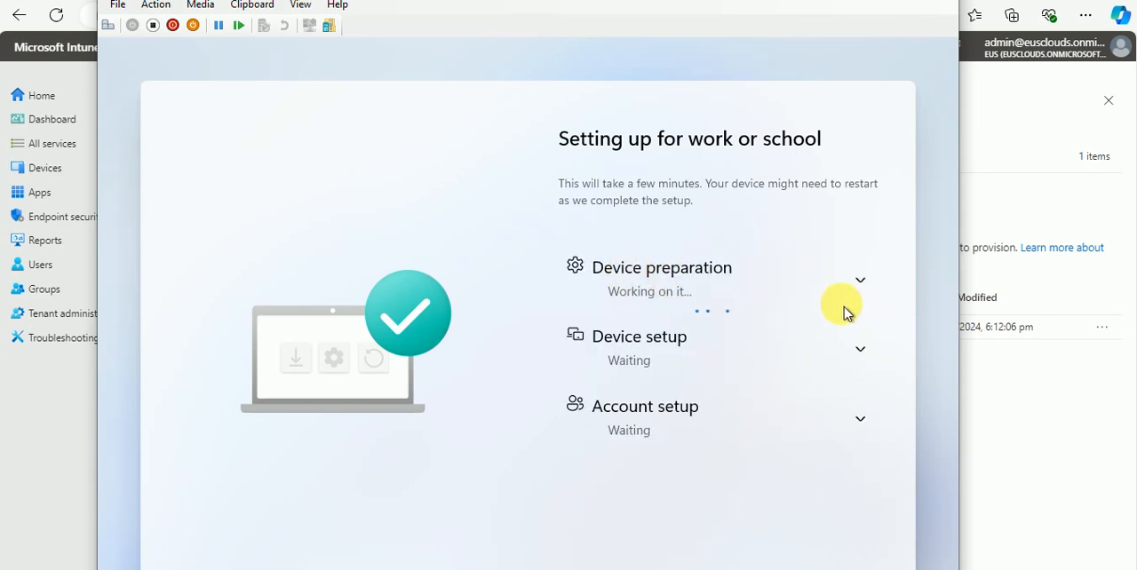
click(867, 352)
scroll(672, 355, down, 1)
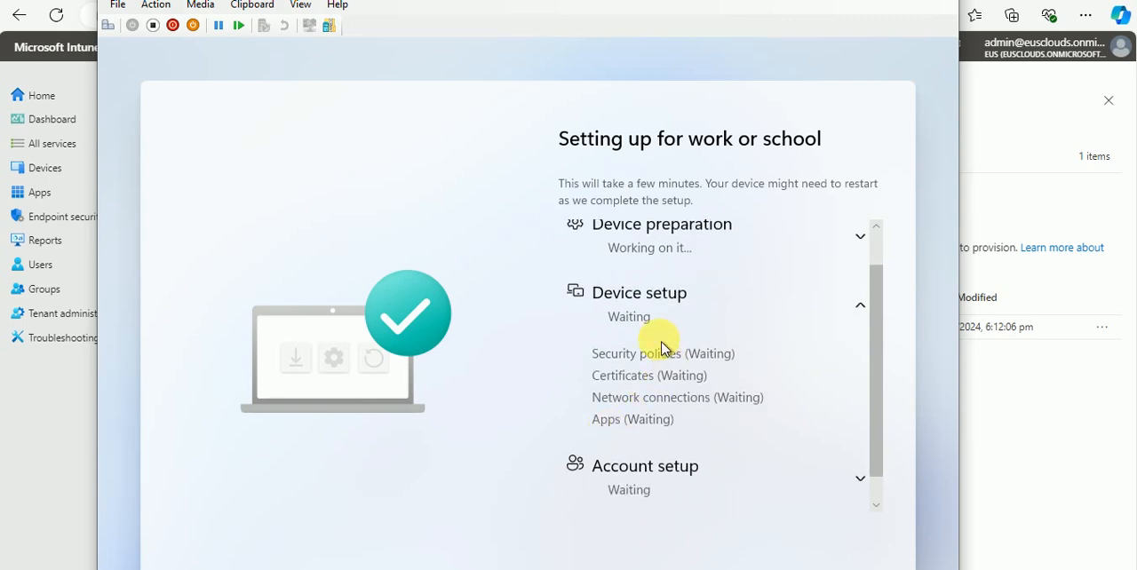
scroll(782, 355, down, 1)
click(861, 275)
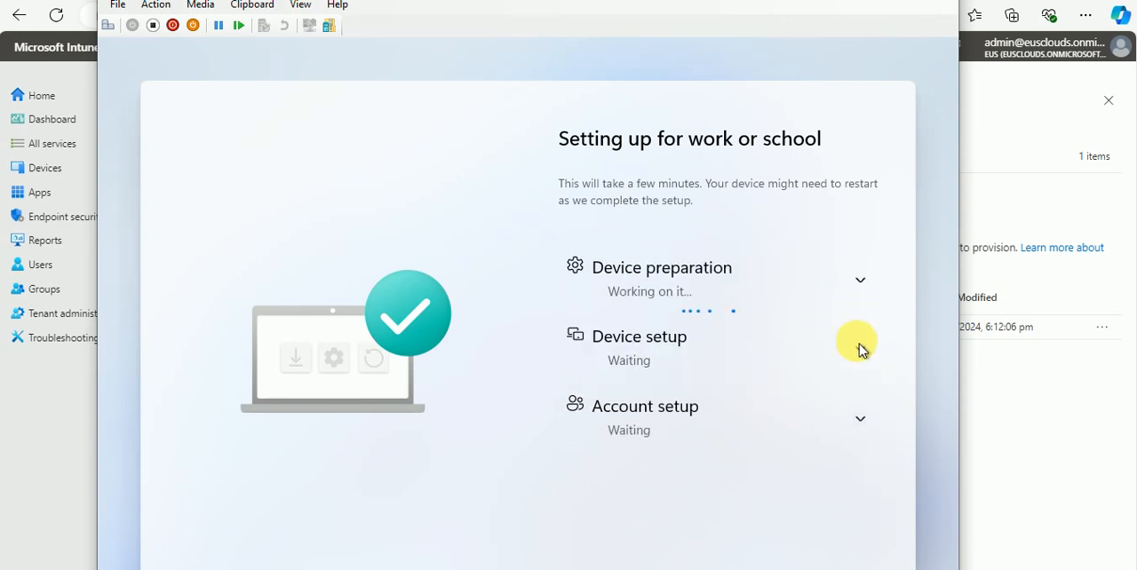
click(860, 420)
scroll(822, 378, down, 2)
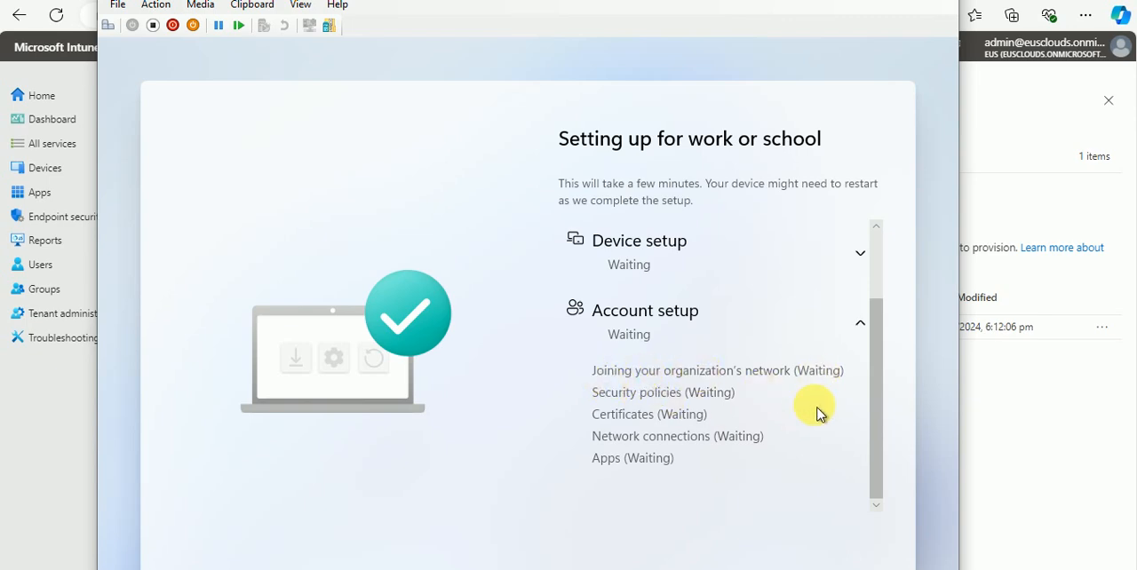
click(860, 327)
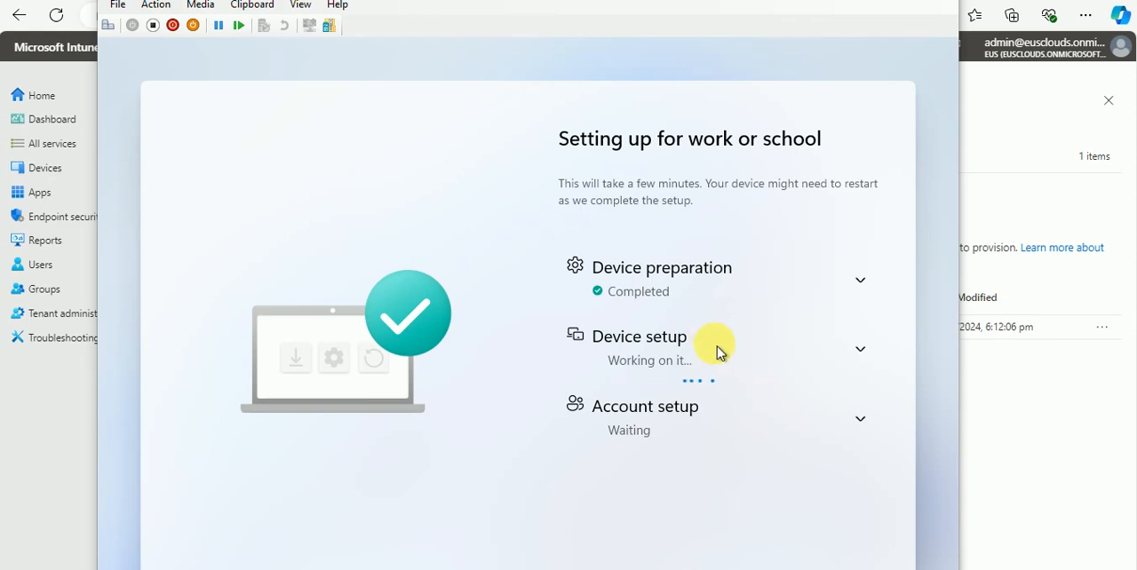
Step: Check the Device setup progress for security policies, certificates, network connections and apps
click(863, 284)
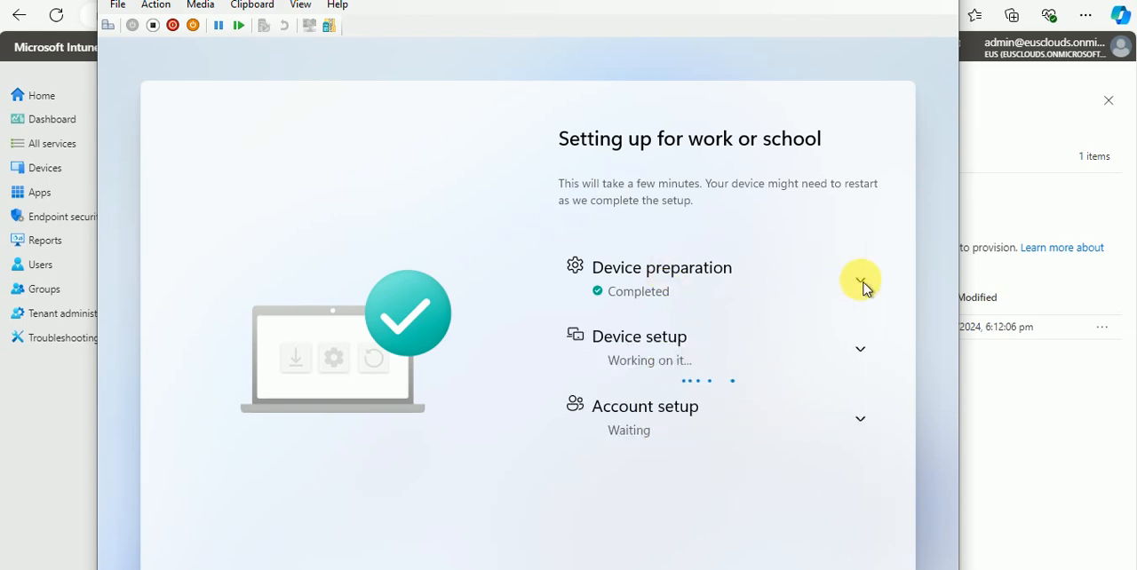
click(864, 354)
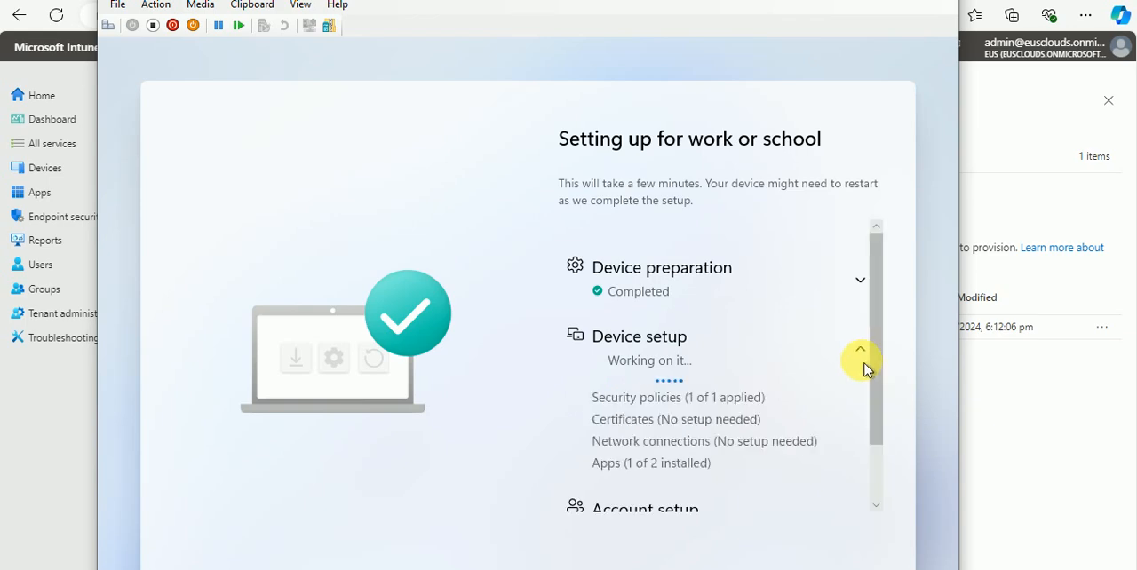
scroll(670, 423, down, 1)
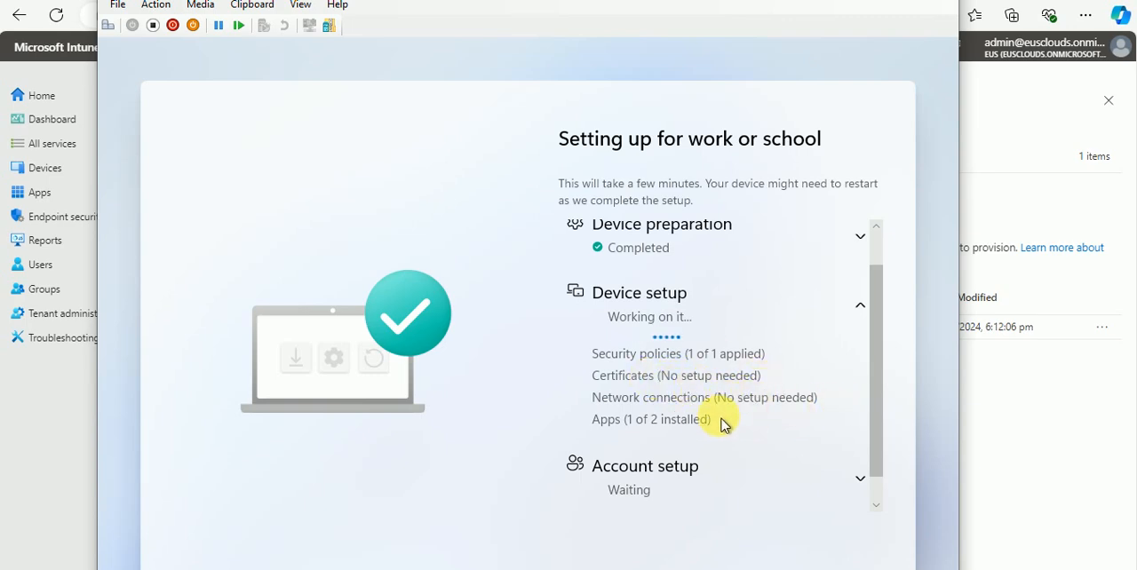
scroll(730, 420, down, 1)
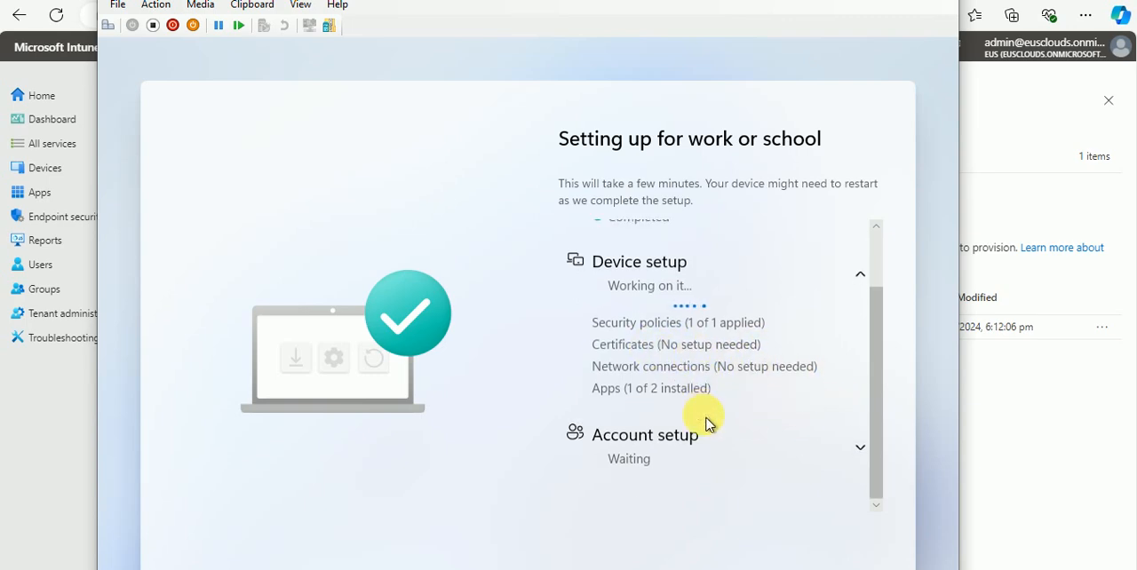
click(866, 279)
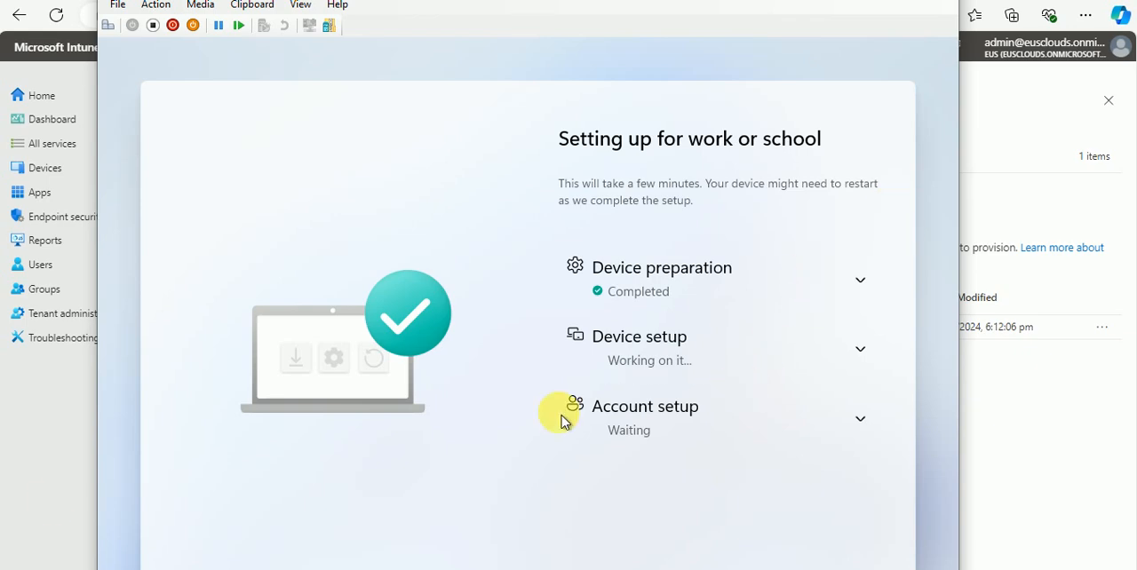
Step: Accept the device's privacy settings with Location set to Yes and Find my device set to No
click(23, 498)
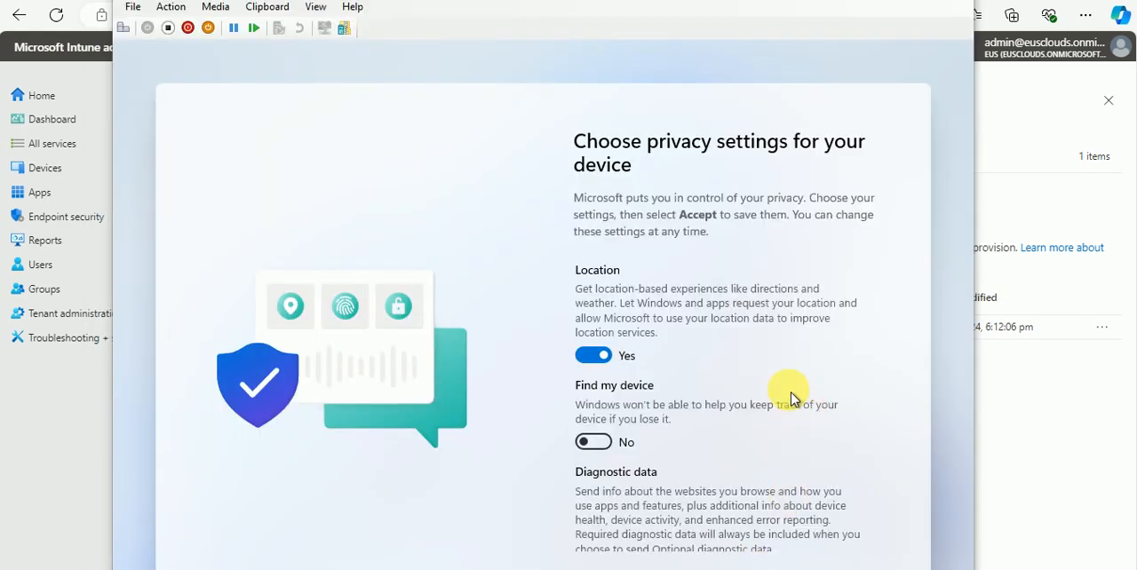
click(825, 569)
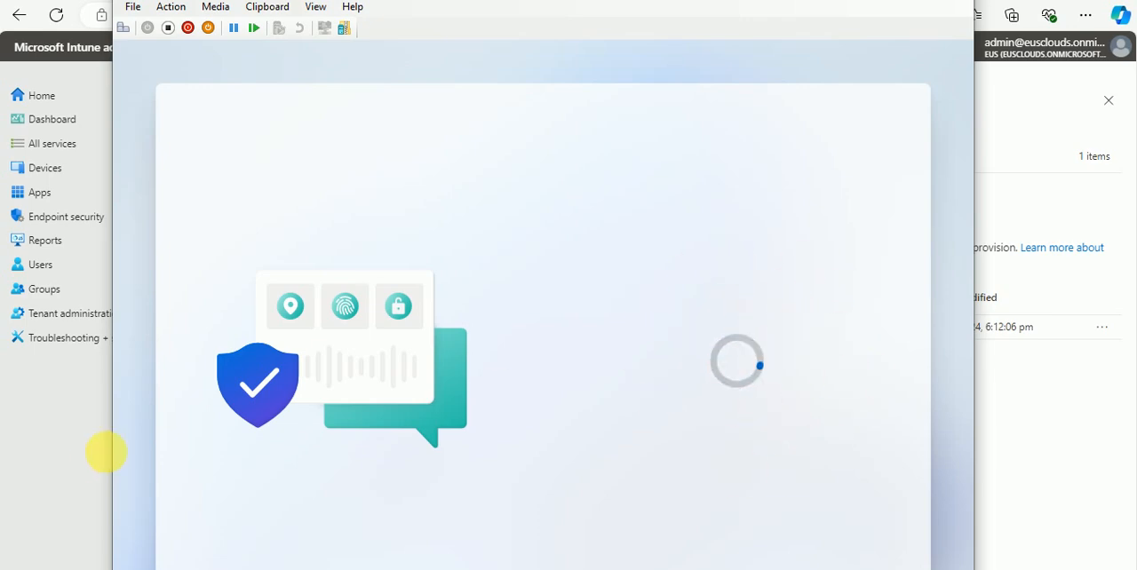
Step: Return to the Intune admin center and check the list of all enrolled devices
click(33, 421)
click(78, 174)
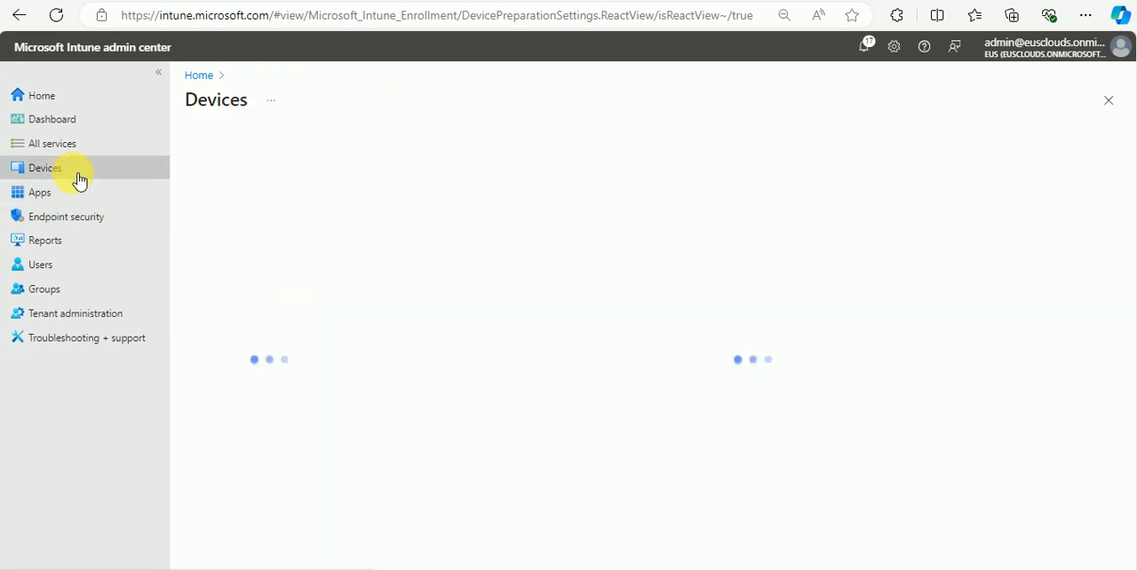
click(246, 197)
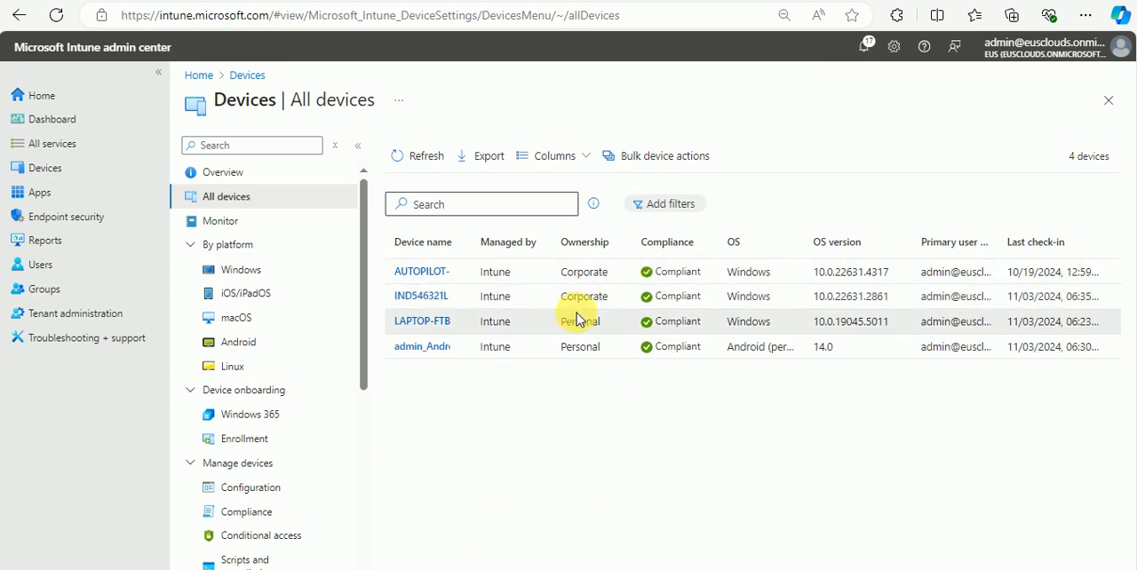
Step: In the virtual machine, examine the Device preparation, Device setup and Account setup progress on the enrollment status page
click(544, 569)
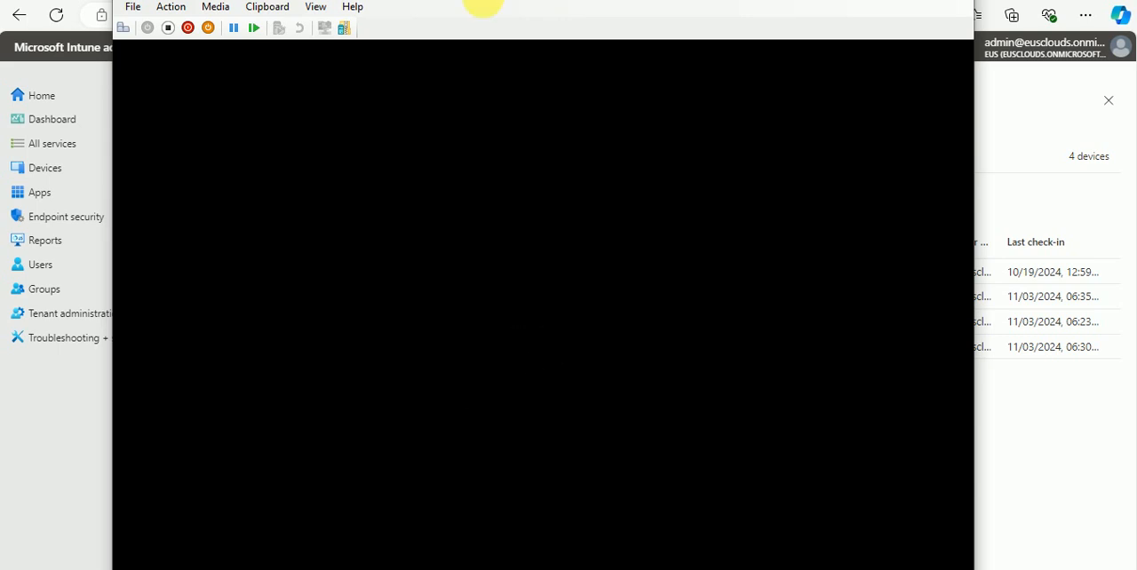
click(71, 467)
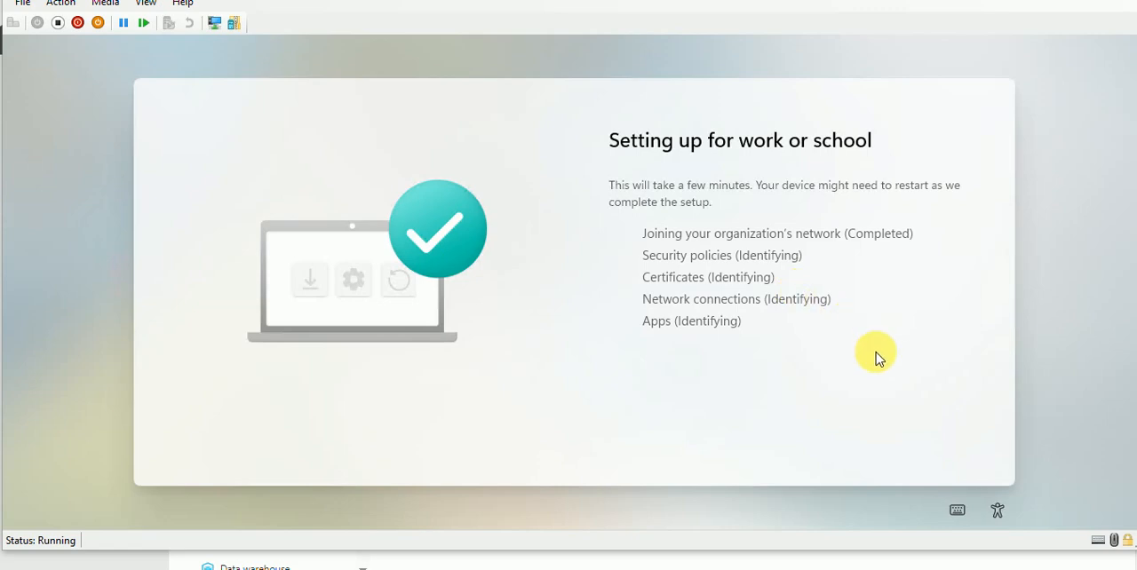
scroll(880, 338, up, 2)
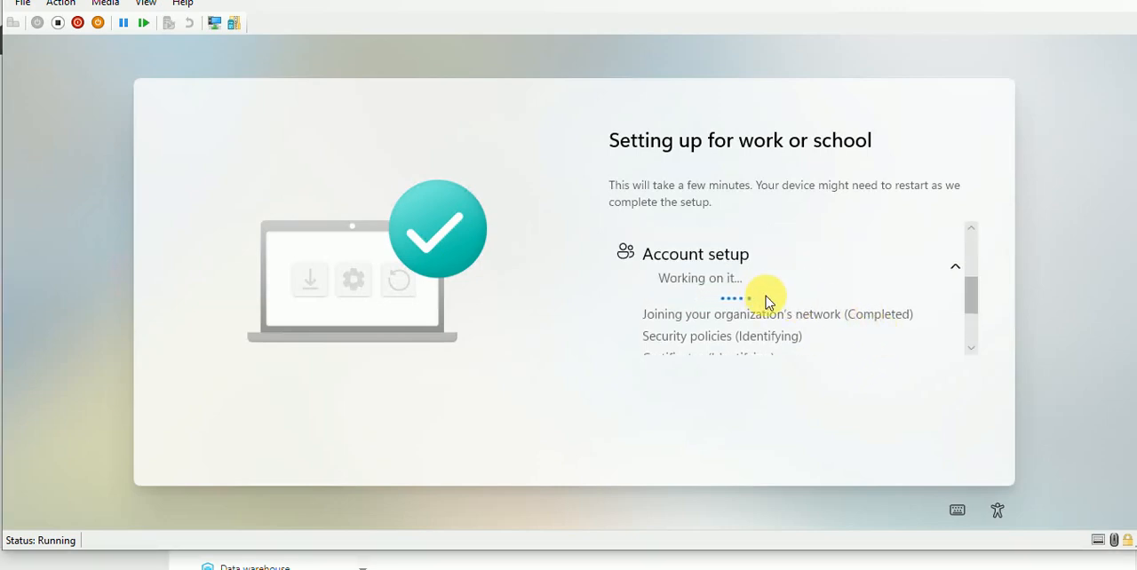
scroll(866, 306, up, 2)
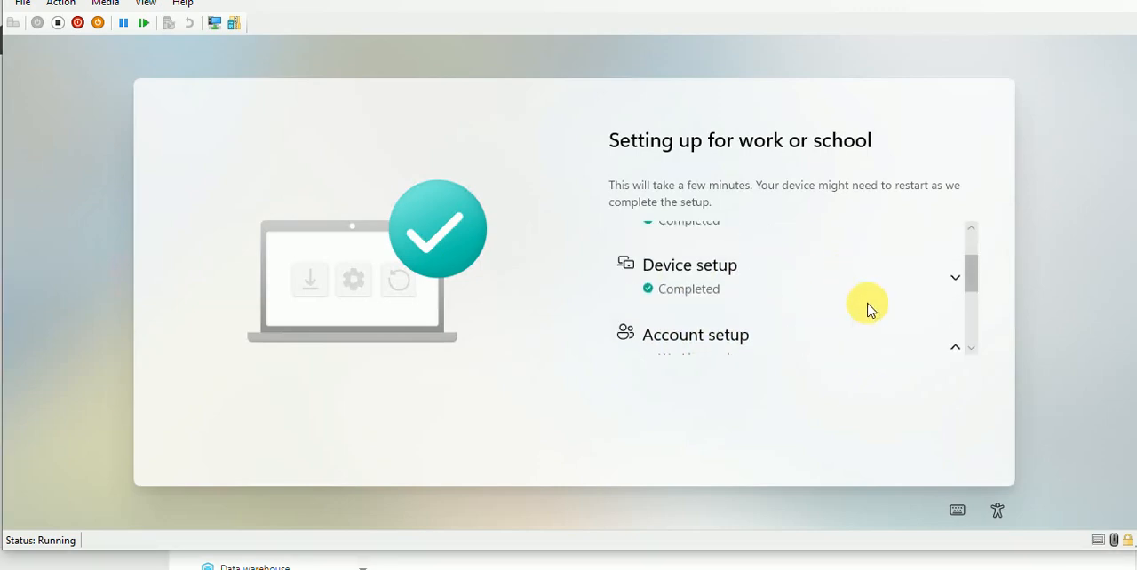
scroll(840, 271, down, 3)
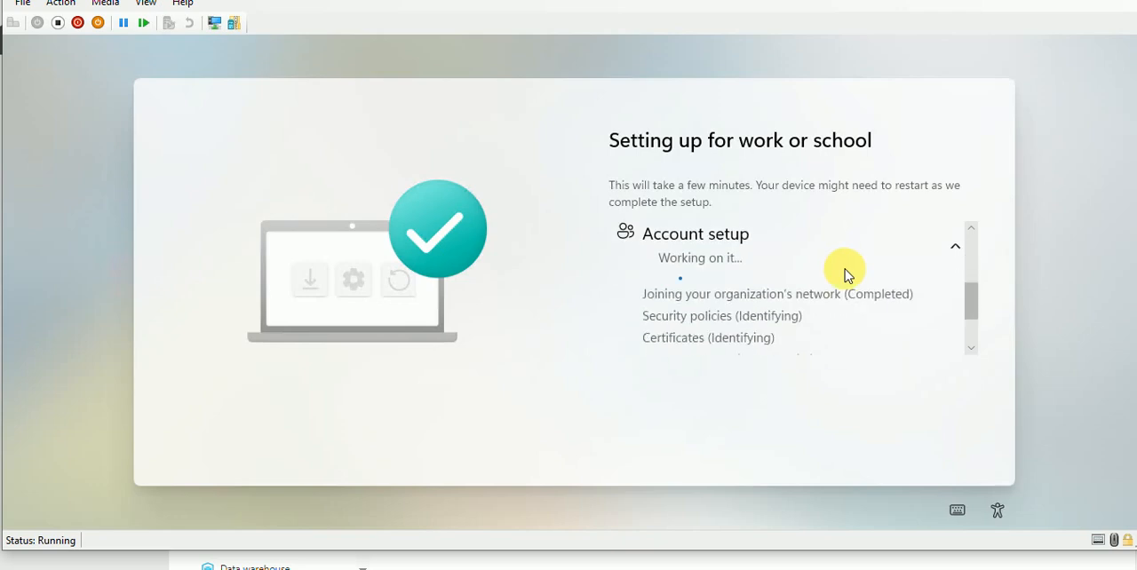
scroll(846, 272, up, 4)
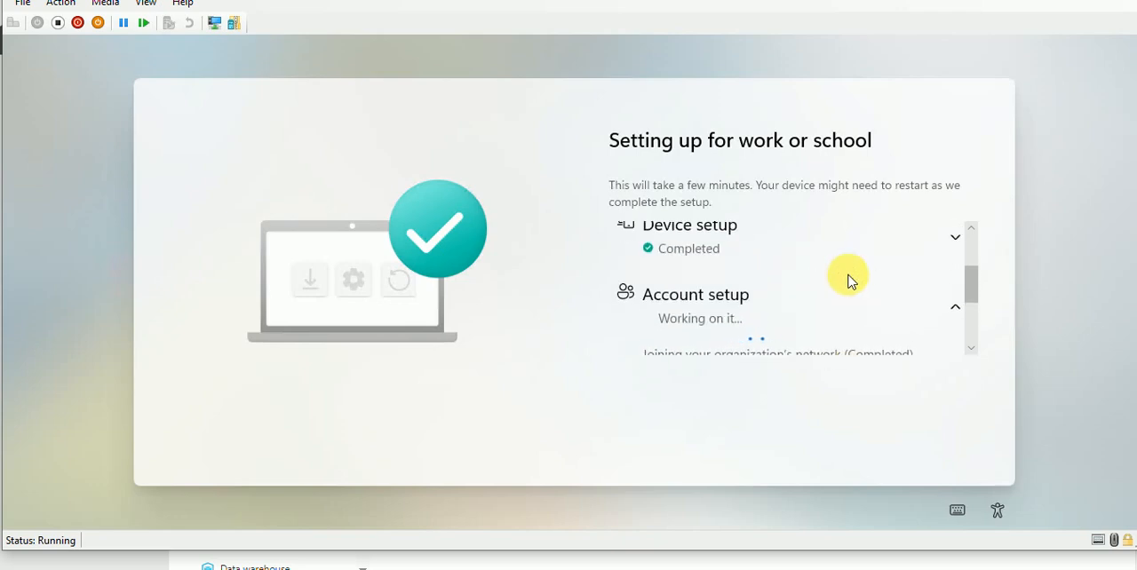
scroll(849, 280, up, 2)
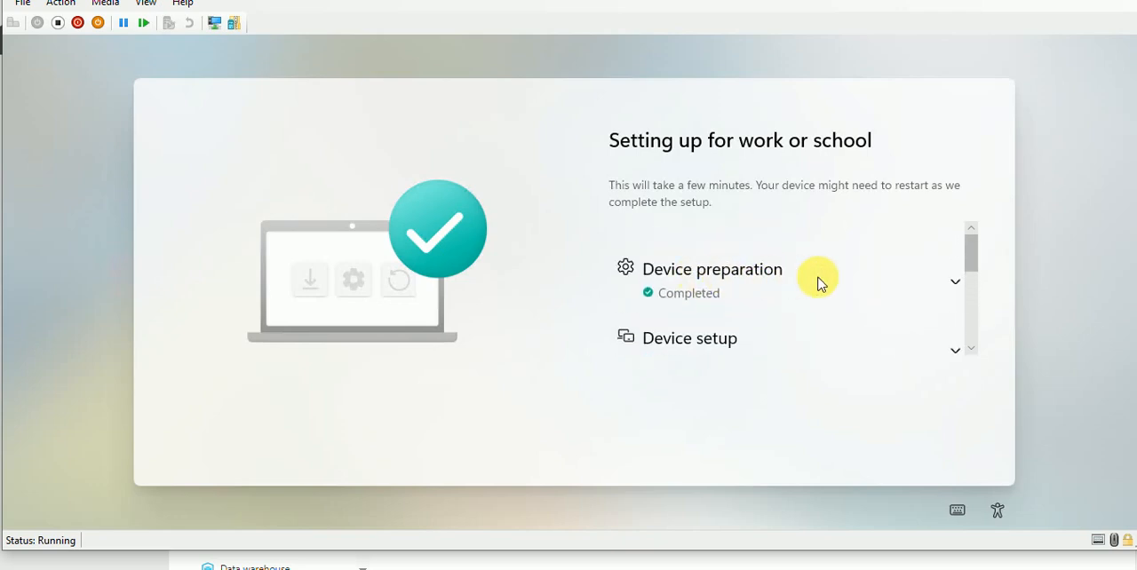
scroll(795, 298, down, 2)
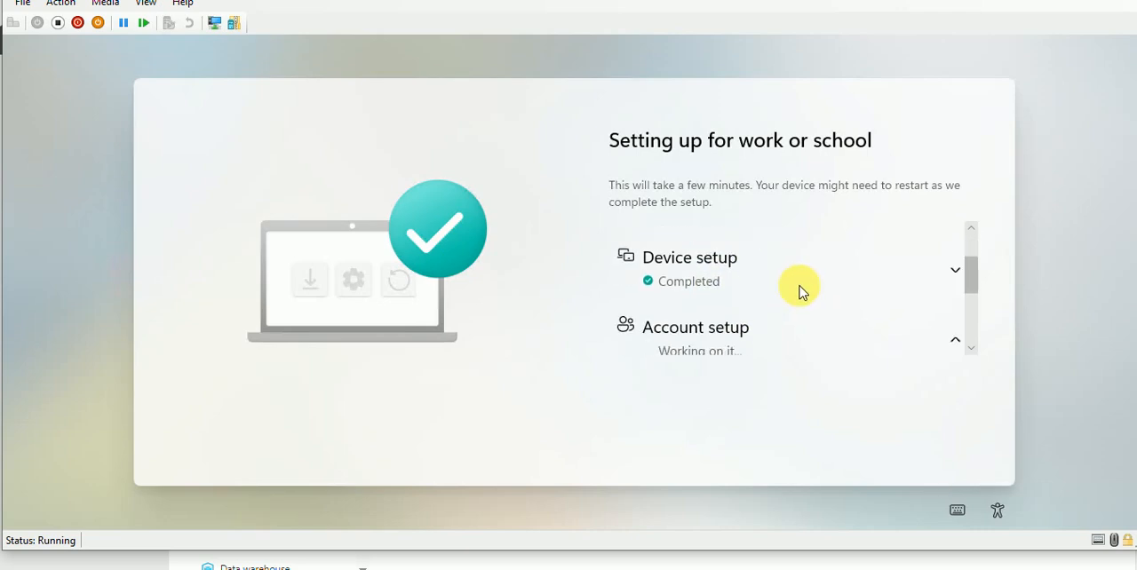
scroll(800, 288, down, 3)
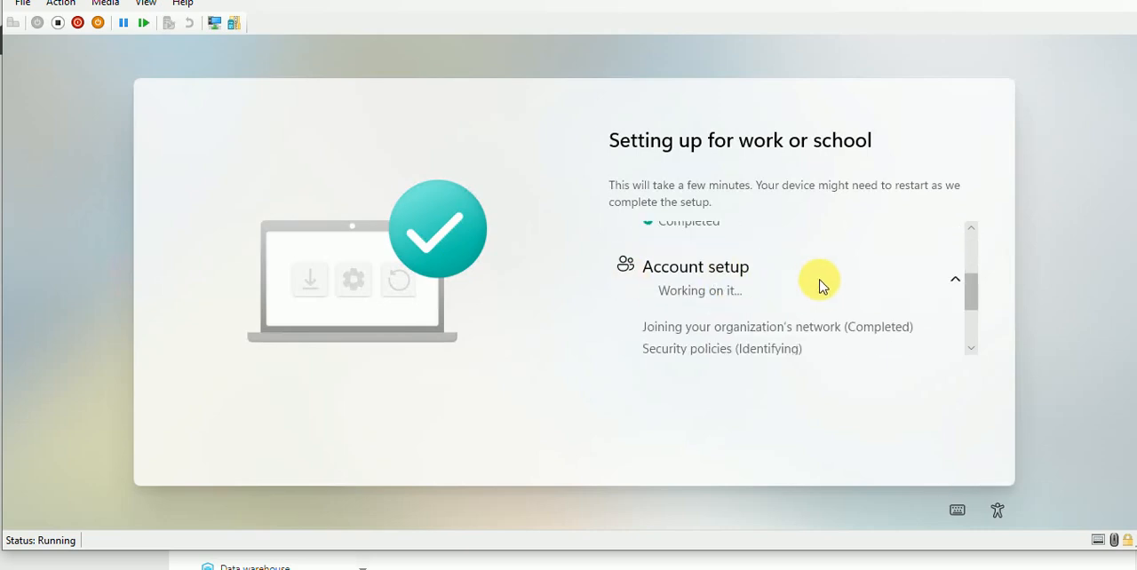
scroll(848, 289, down, 1)
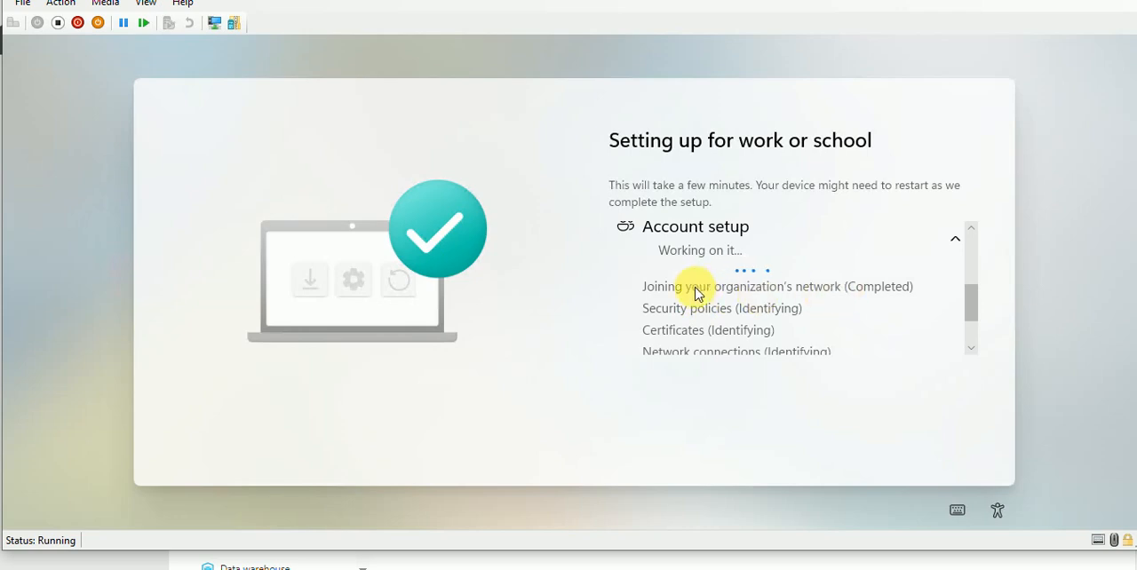
scroll(914, 297, down, 1)
scroll(888, 296, down, 1)
scroll(853, 300, down, 2)
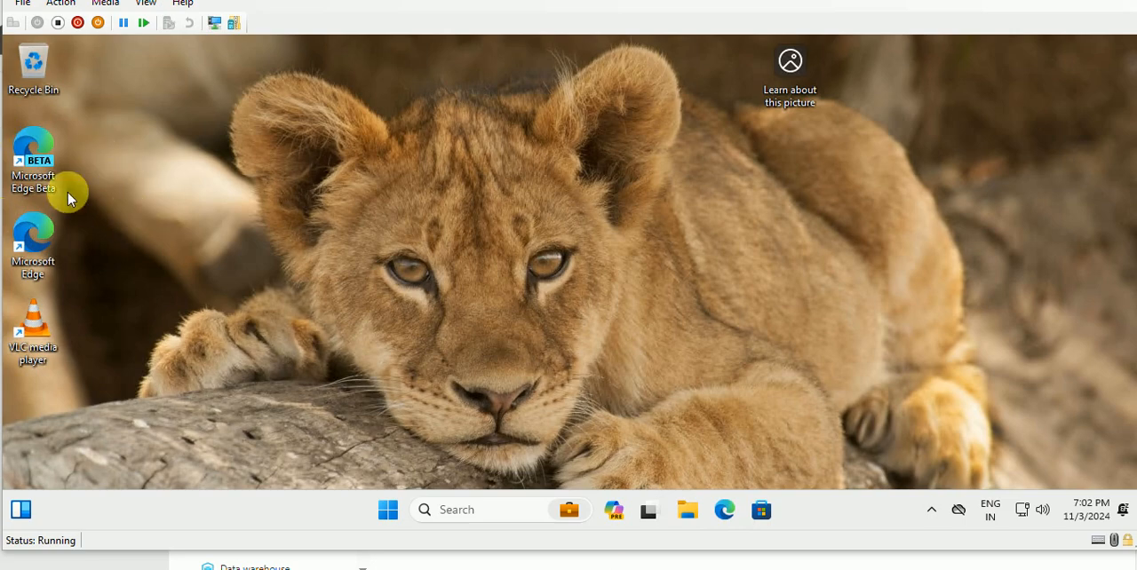
Step: Search for "control" in the enrolled virtual machine and open Control Panel
click(389, 512)
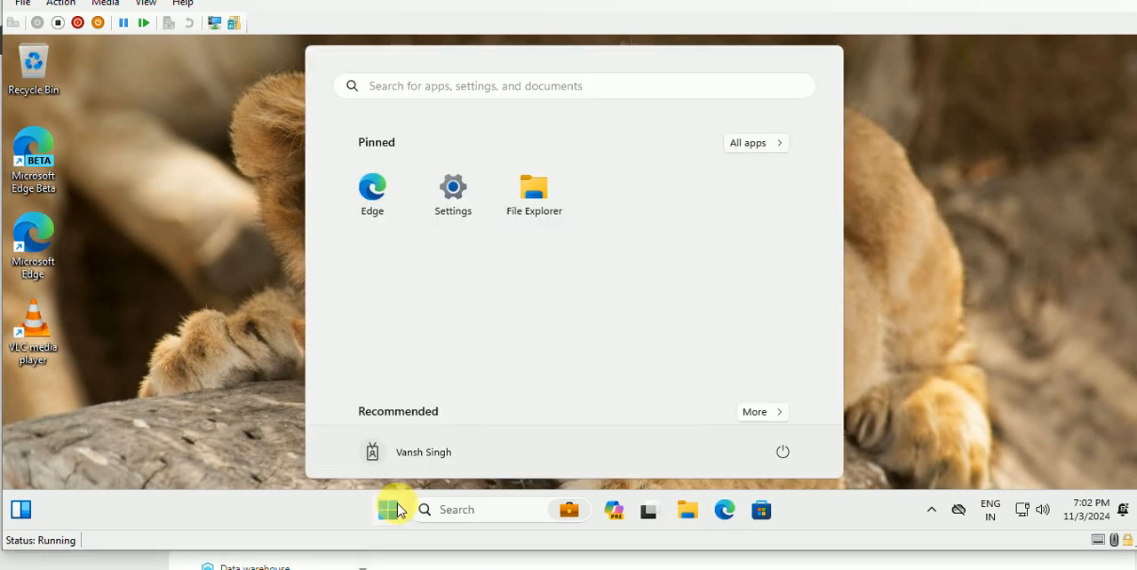
click(451, 86)
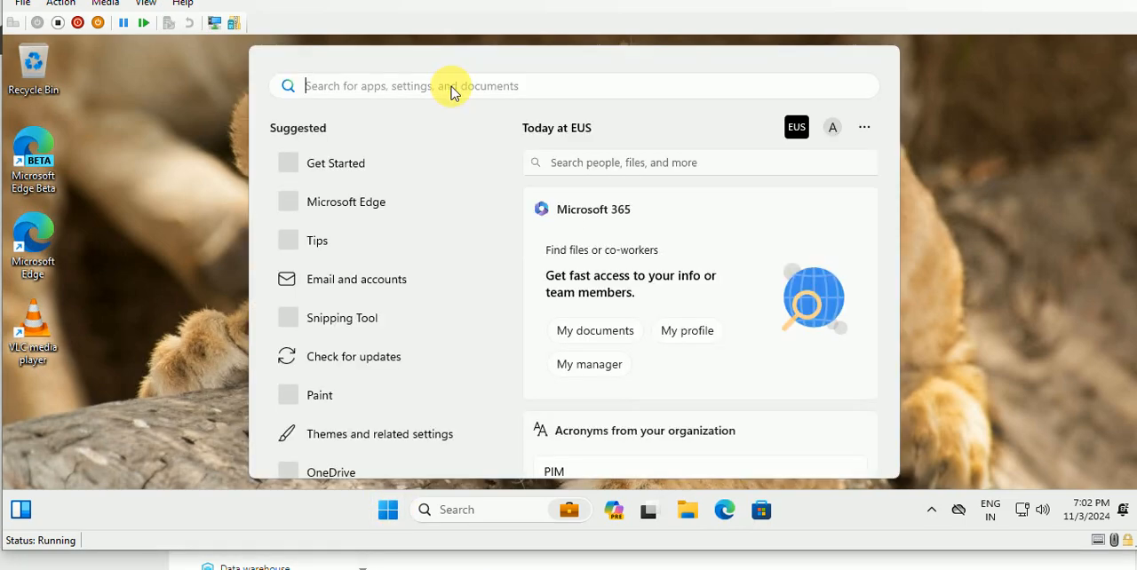
text(cont)
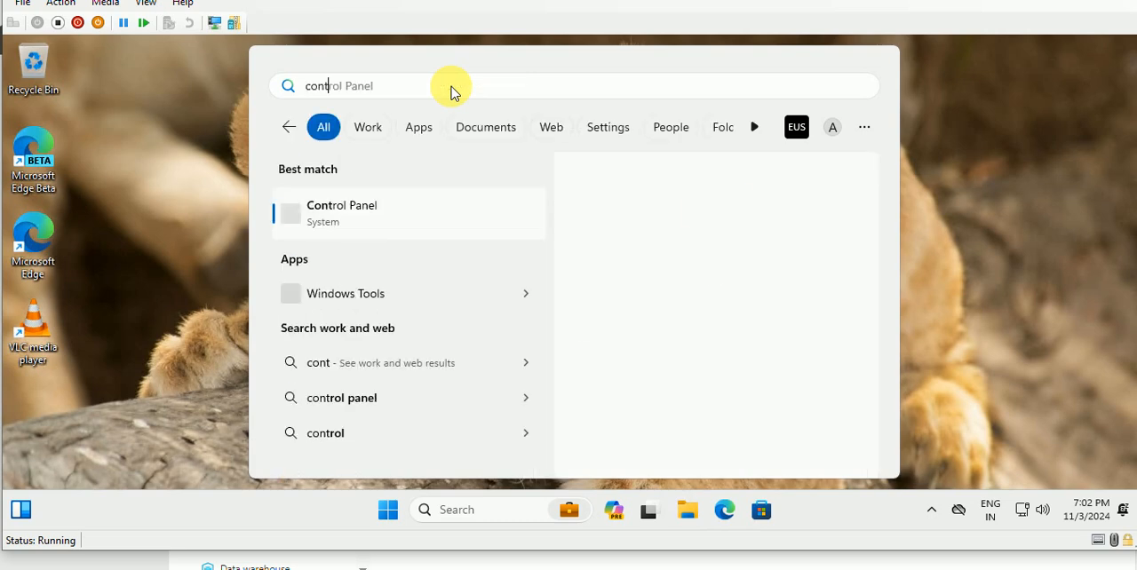
text(rol)
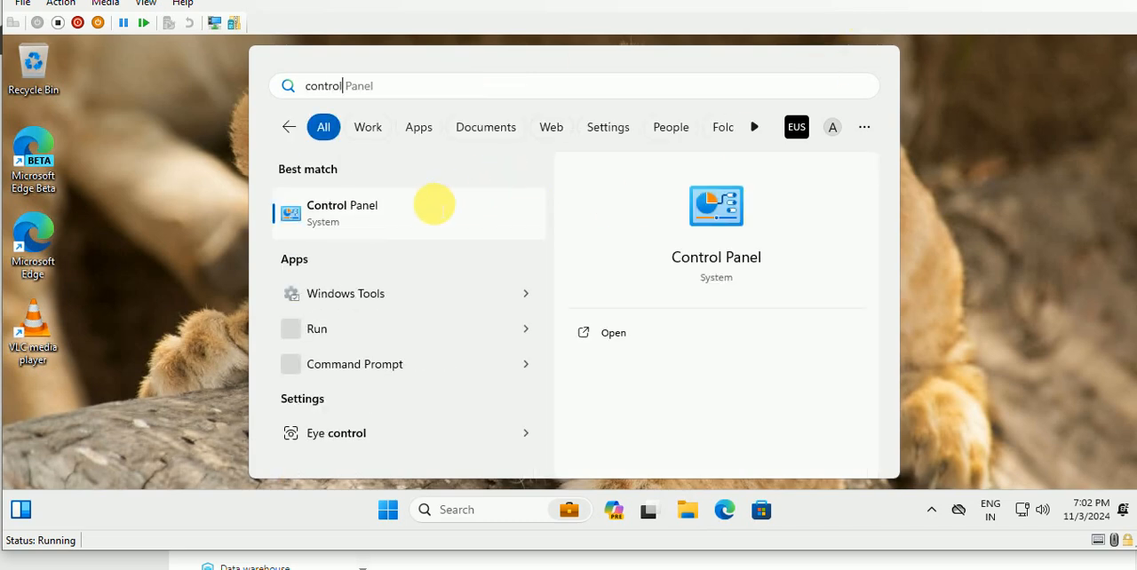
click(378, 210)
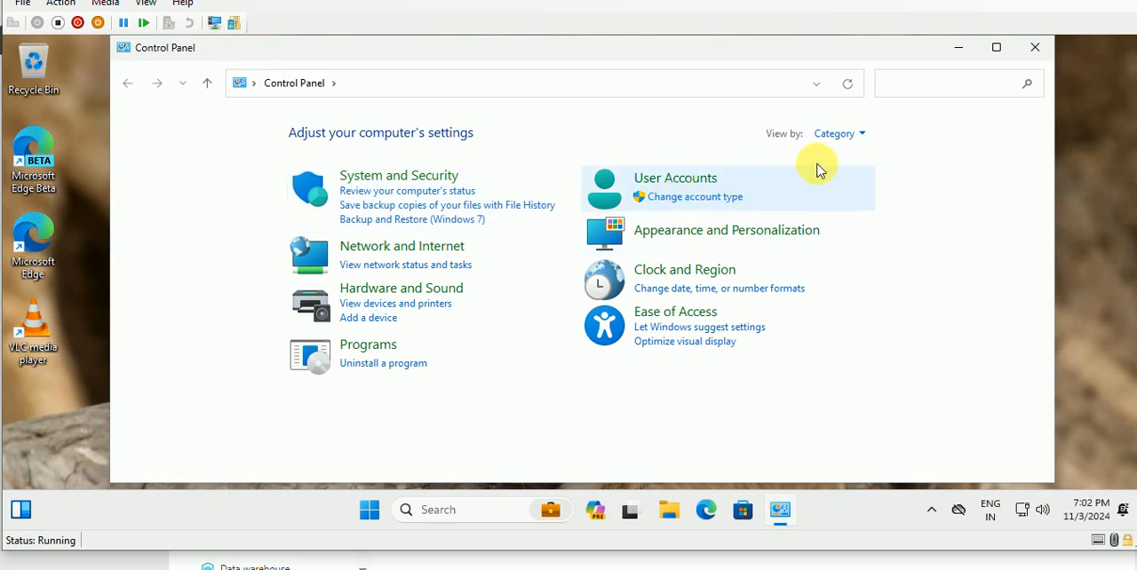
Step: Show the Control Panel items as large icons and inspect Microsoft Edge, Microsoft Edge Beta and VLC media player in Programs and Features
click(855, 135)
click(862, 182)
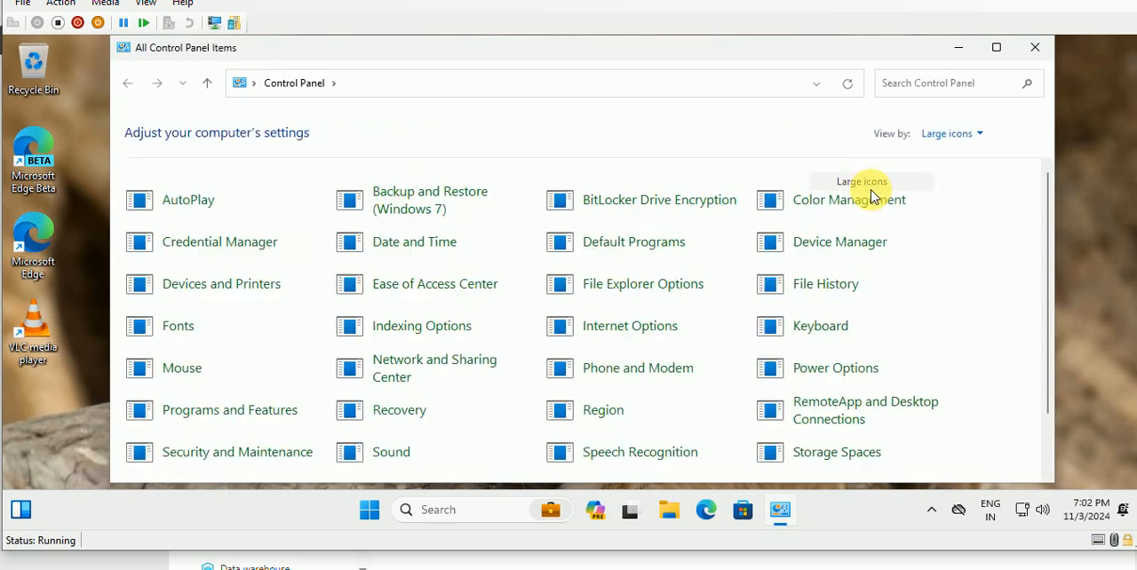
scroll(558, 338, down, 2)
scroll(558, 337, down, 1)
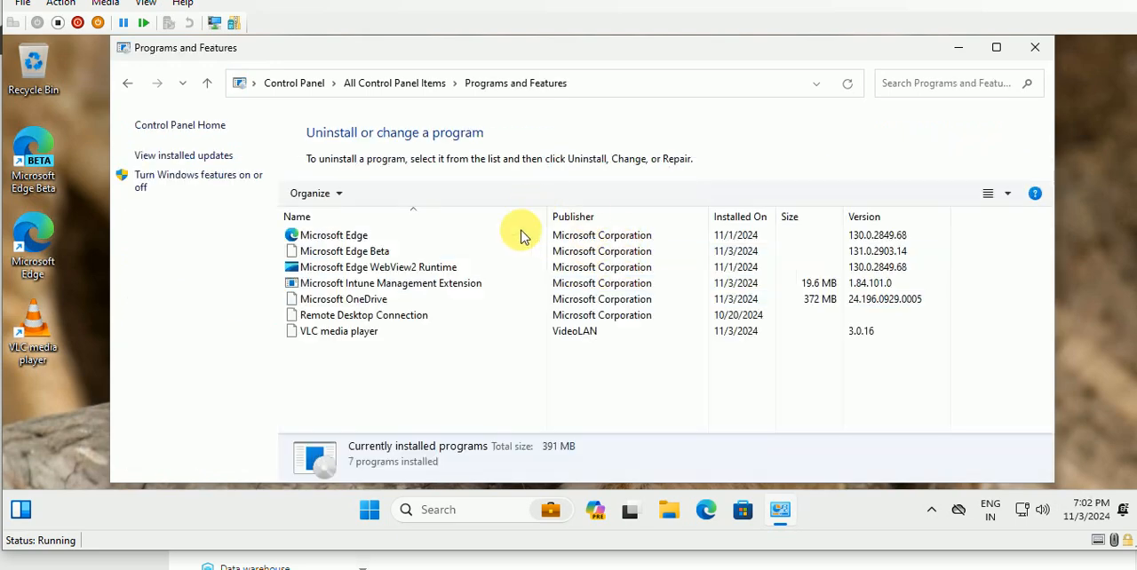
click(356, 234)
click(363, 254)
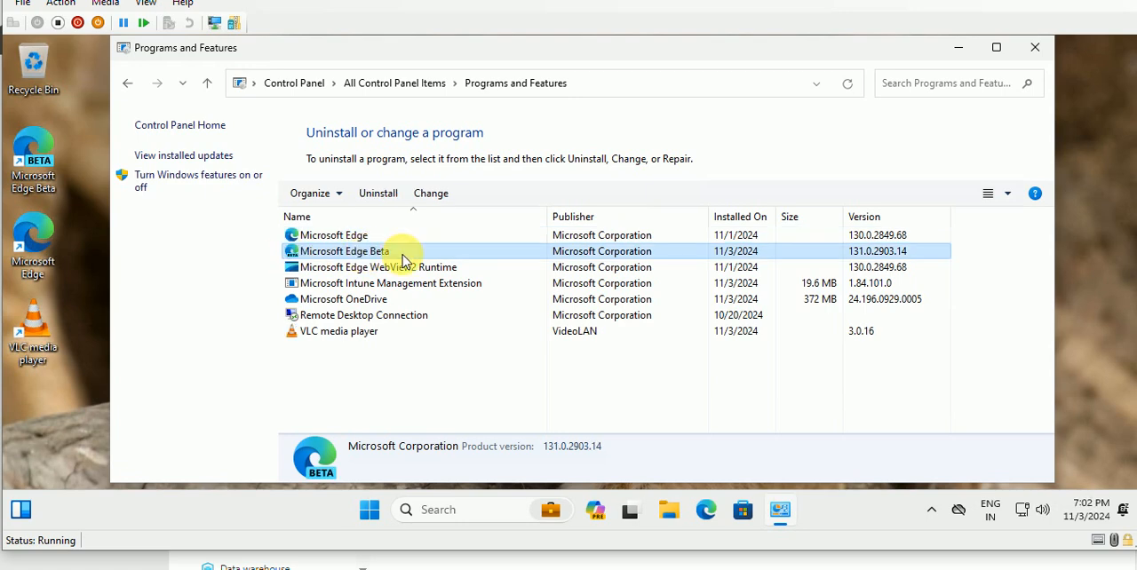
click(325, 336)
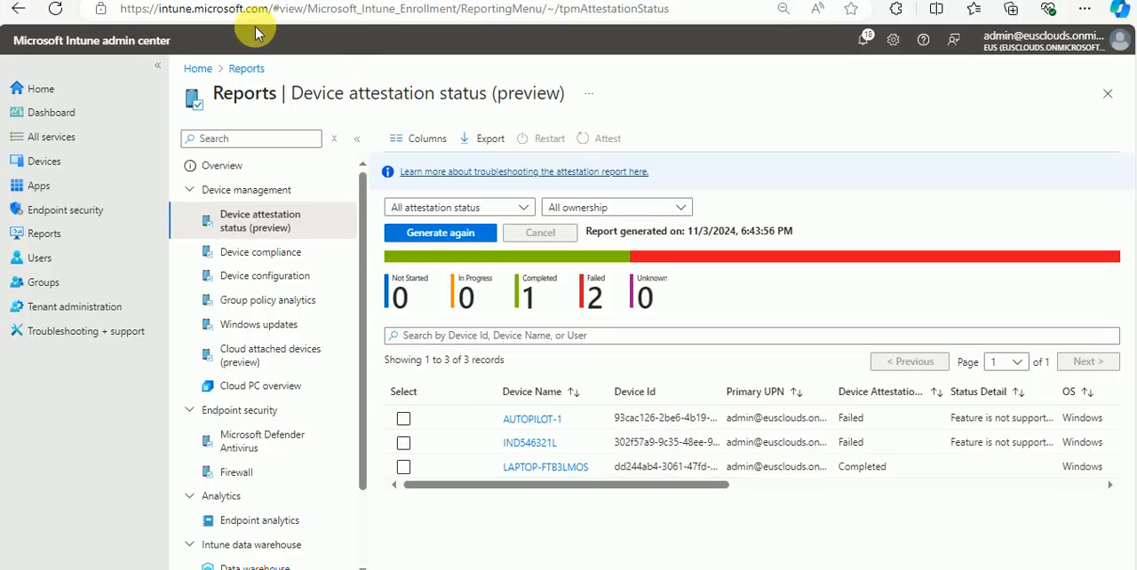
Step: In the Intune admin center, open the Windows Autopilot device preparation policies from device enrollment
click(46, 162)
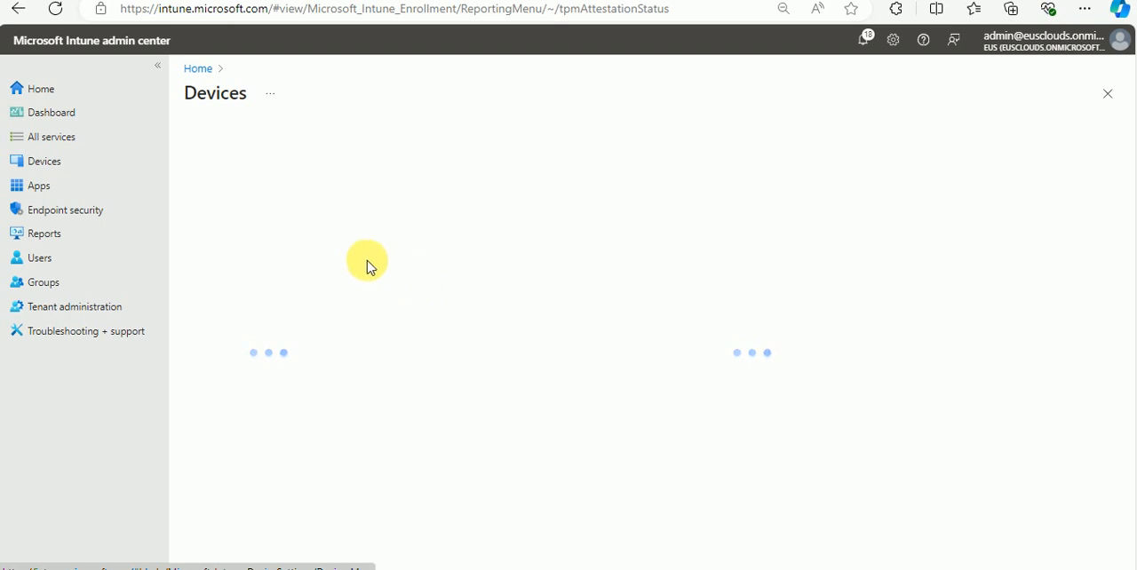
scroll(284, 311, down, 5)
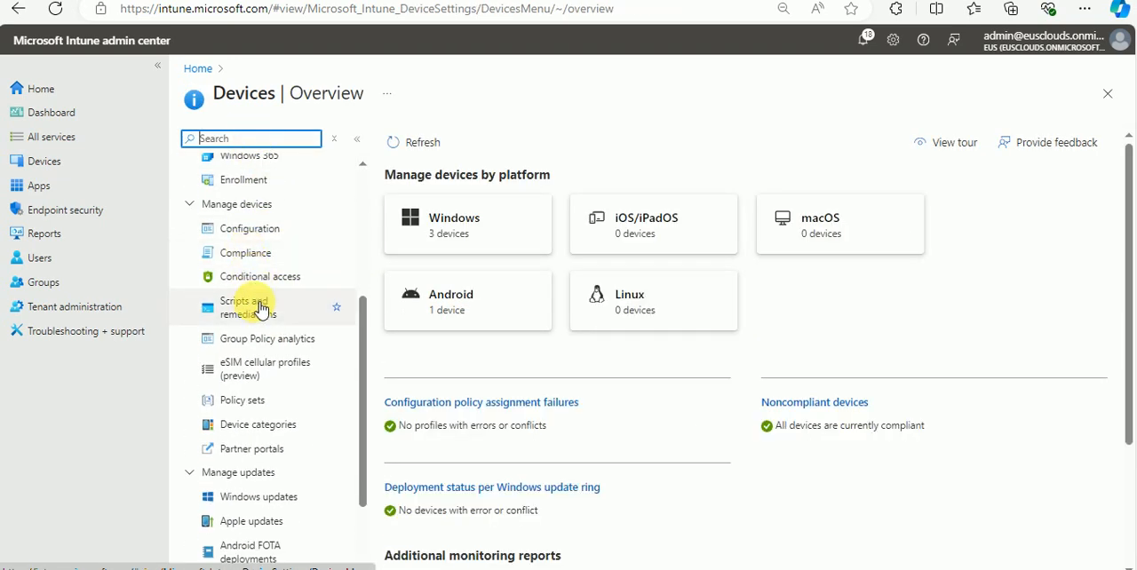
click(244, 181)
scroll(533, 413, down, 3)
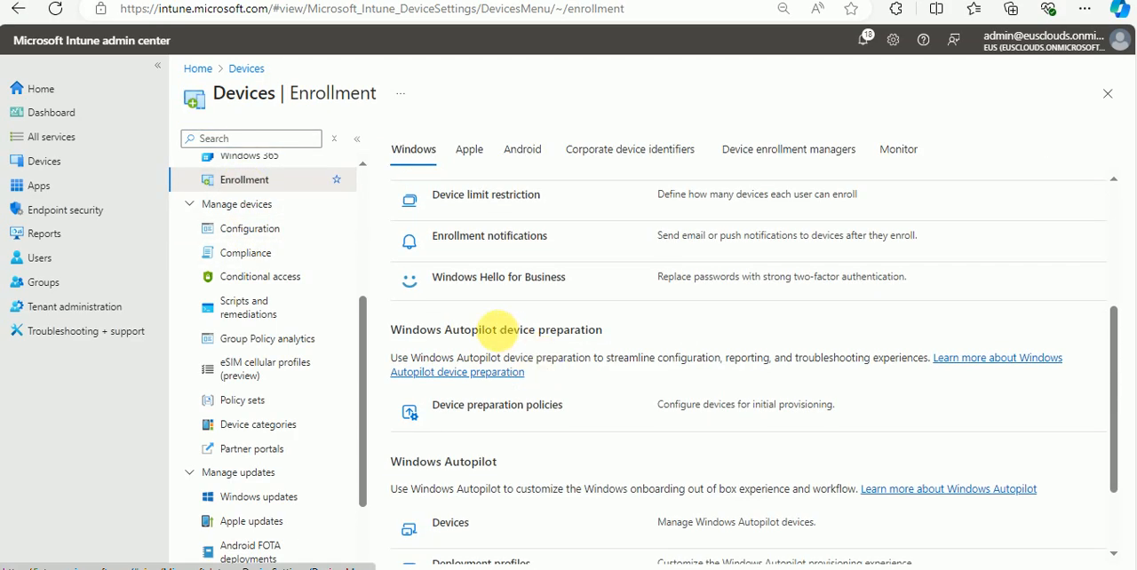
click(493, 410)
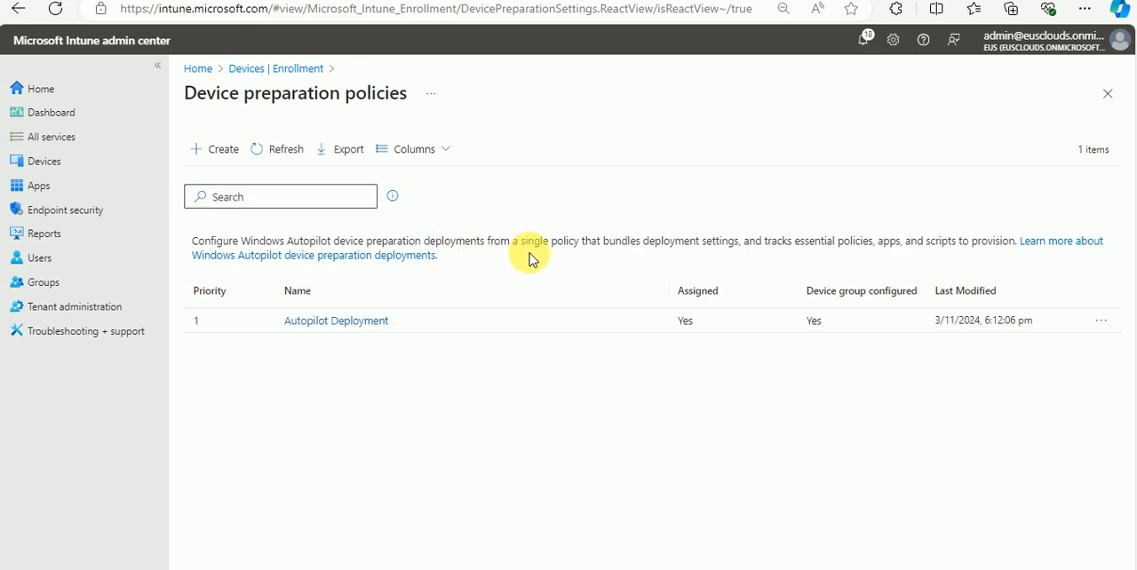
Step: Open the Autopilot Deployment policy's settings and review its allowed applications
click(354, 332)
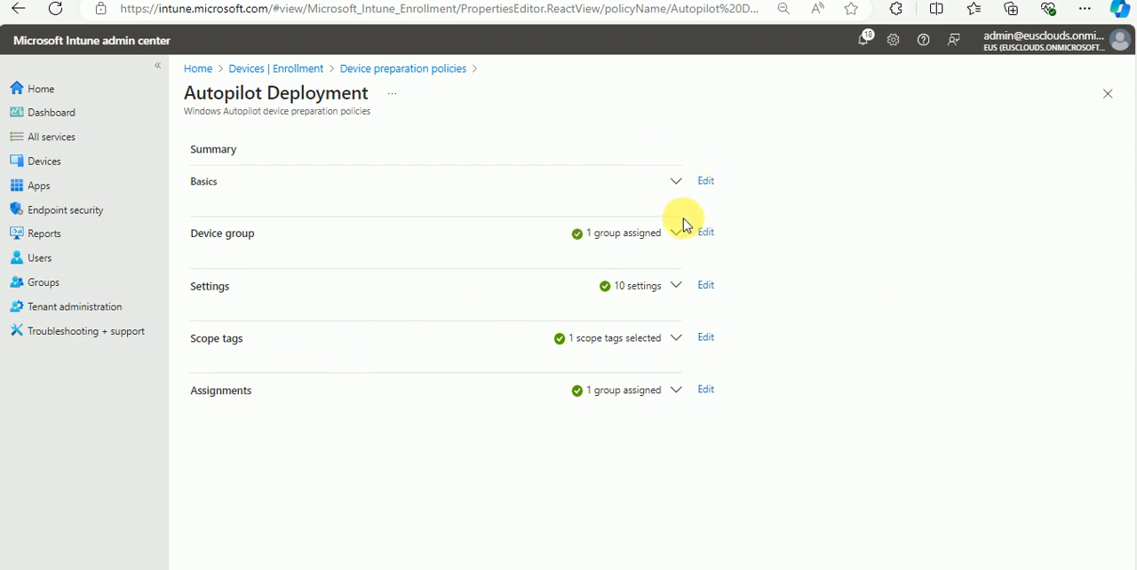
click(706, 286)
scroll(292, 310, down, 10)
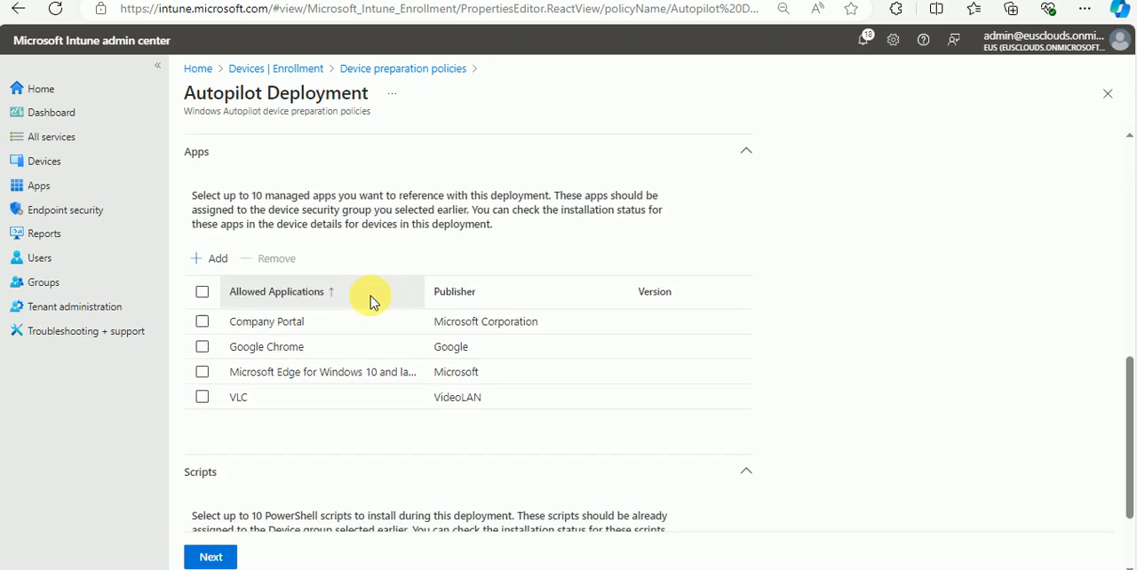
scroll(369, 373, up, 1)
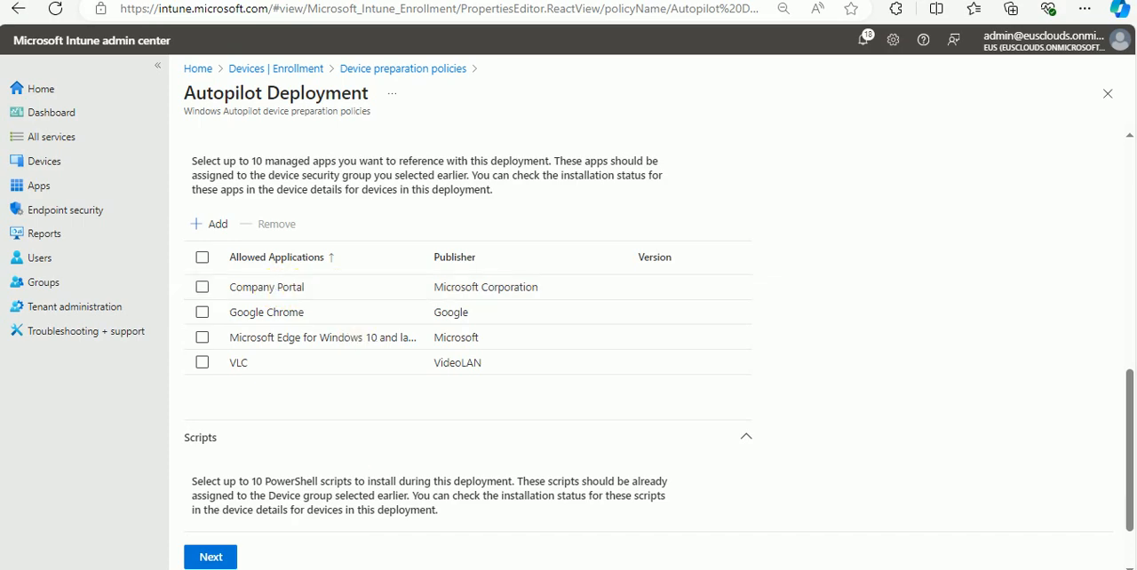
Step: In the virtual machine, search for "compn" and open the Company Portal app
mouse_move(522, 565)
click(458, 515)
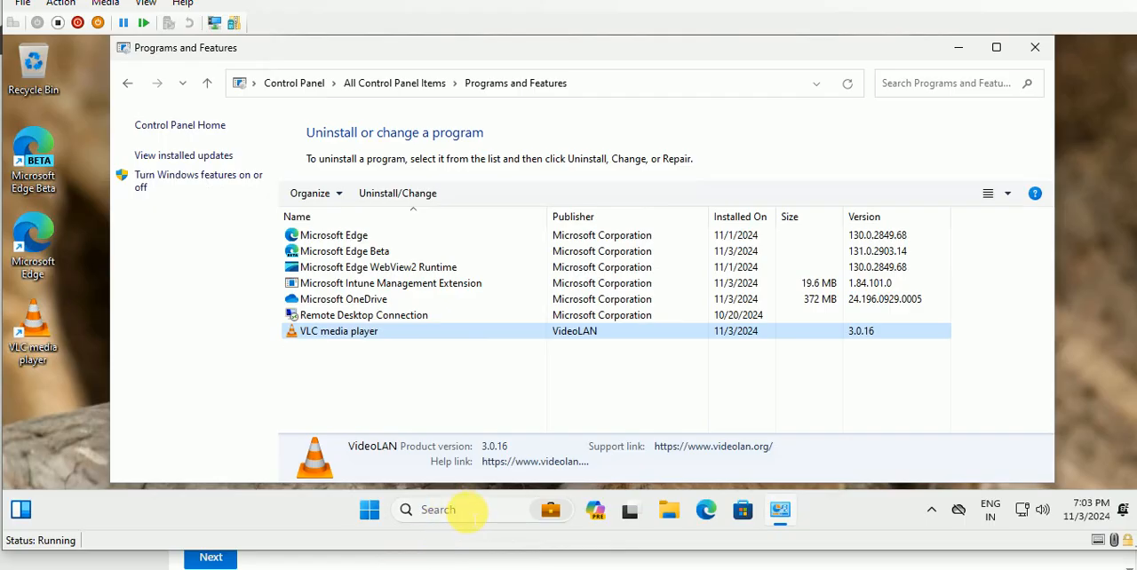
click(457, 514)
text(c)
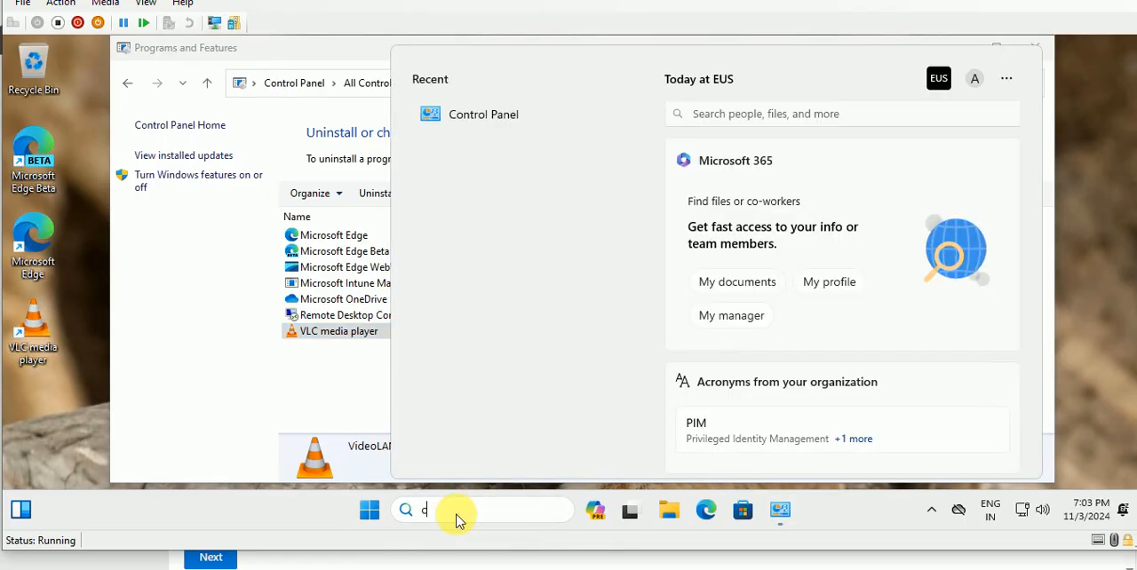
text(om)
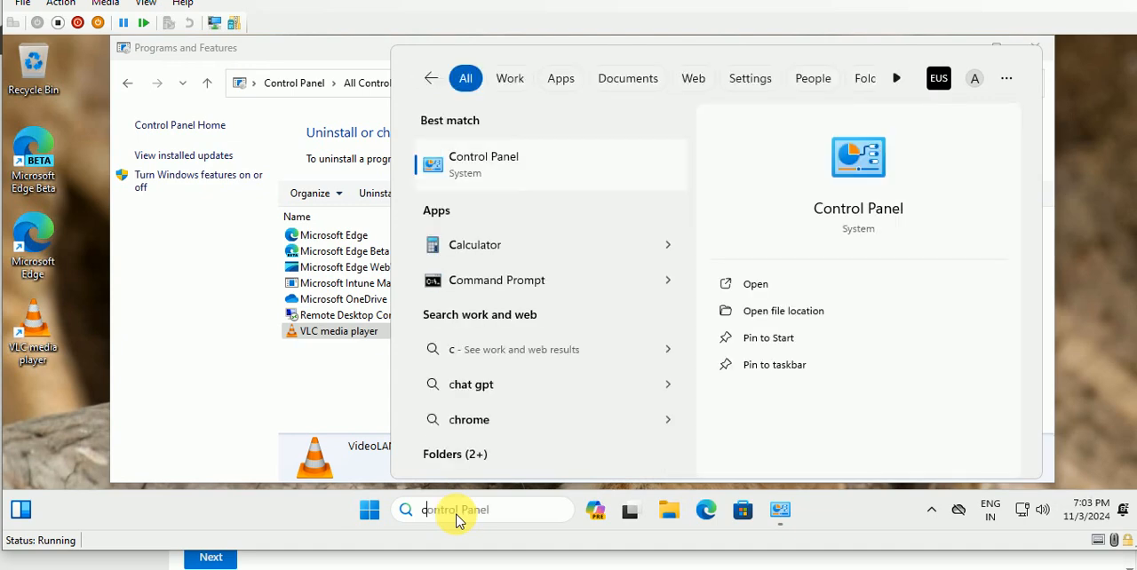
text(pn)
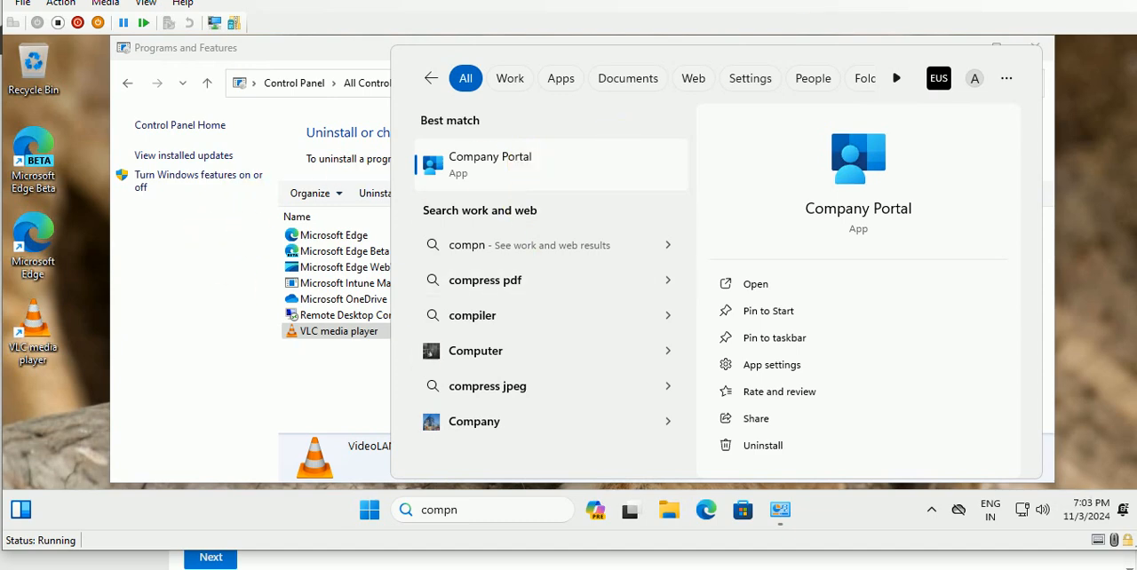
key(Return)
Step: Switch to the Intune admin center and open the list of all apps
click(322, 535)
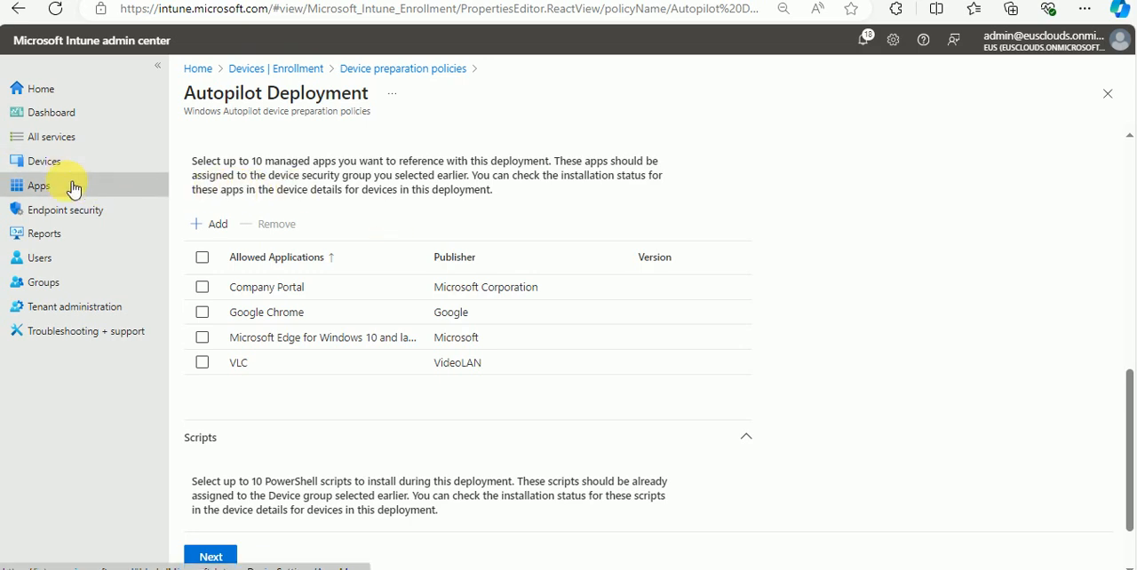
click(74, 186)
scroll(294, 267, down, 3)
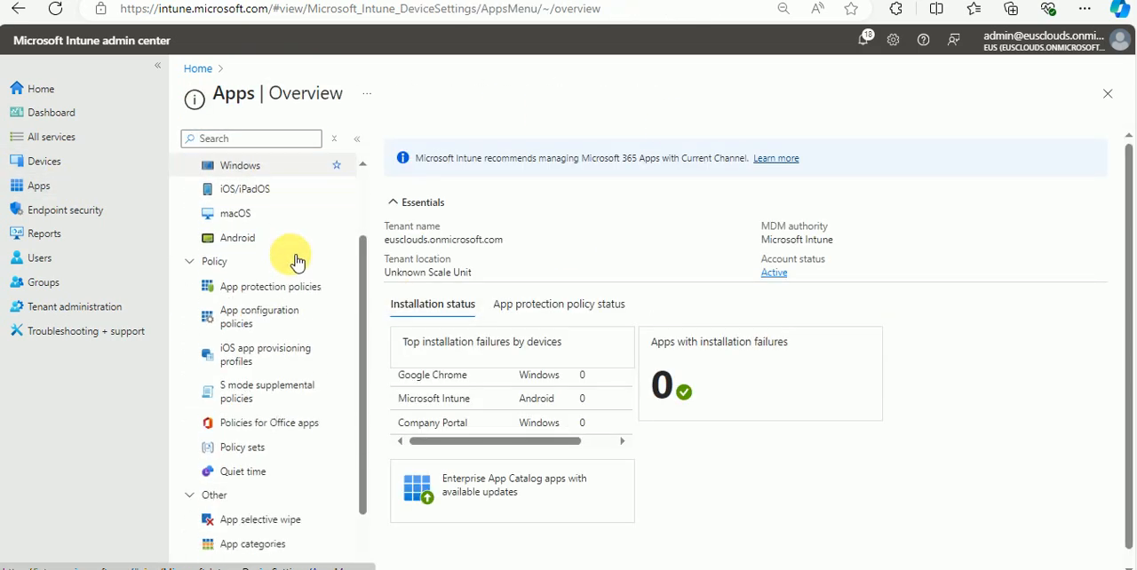
scroll(289, 240, up, 3)
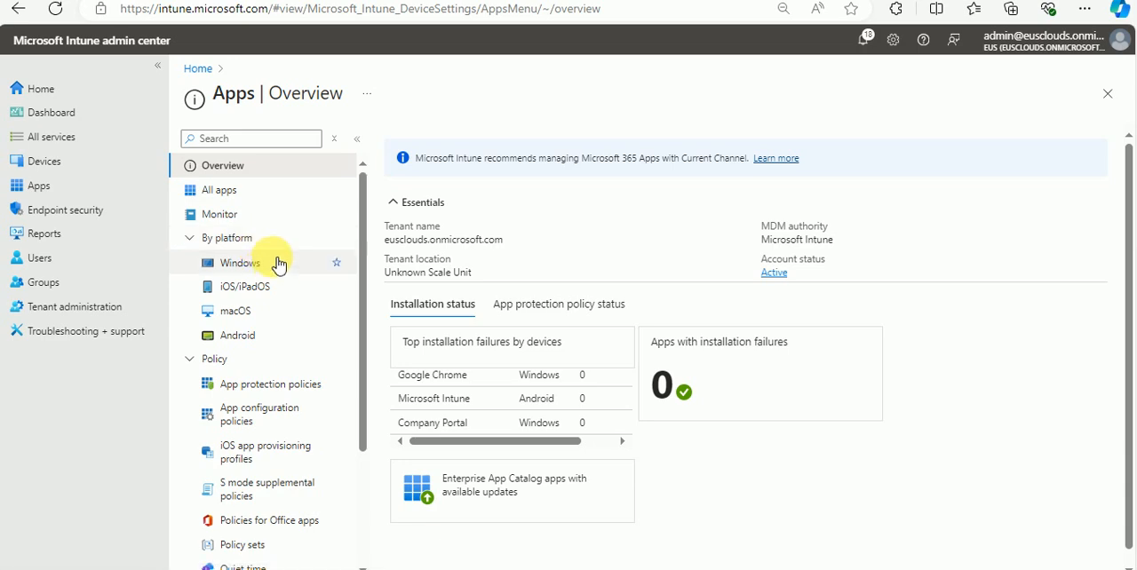
click(218, 188)
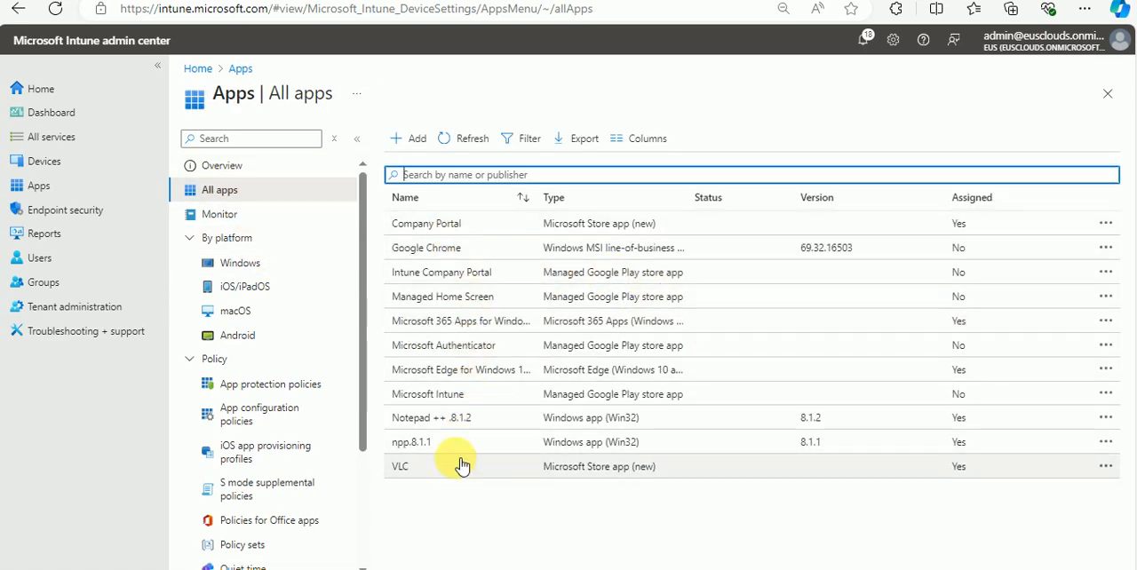
Step: Review the Google Chrome app's properties and open its group assignments for editing
click(449, 251)
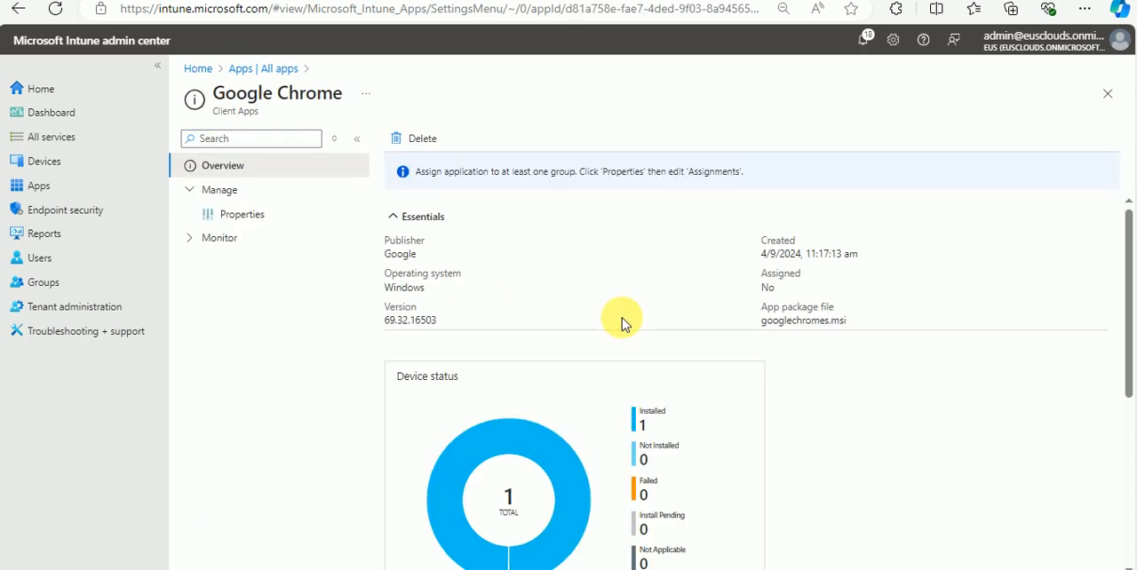
click(250, 215)
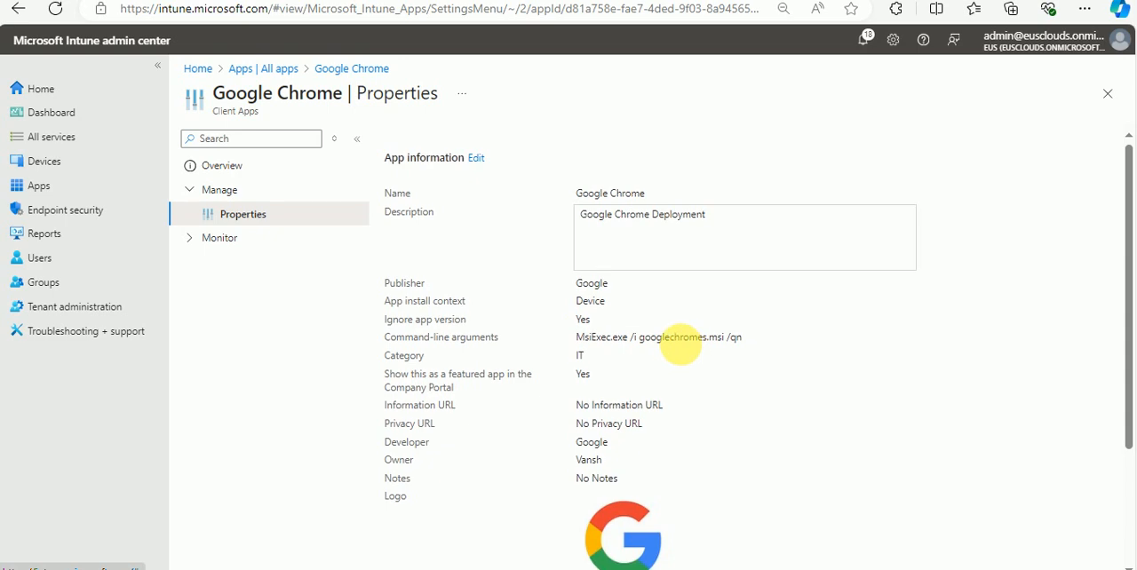
scroll(773, 382, down, 2)
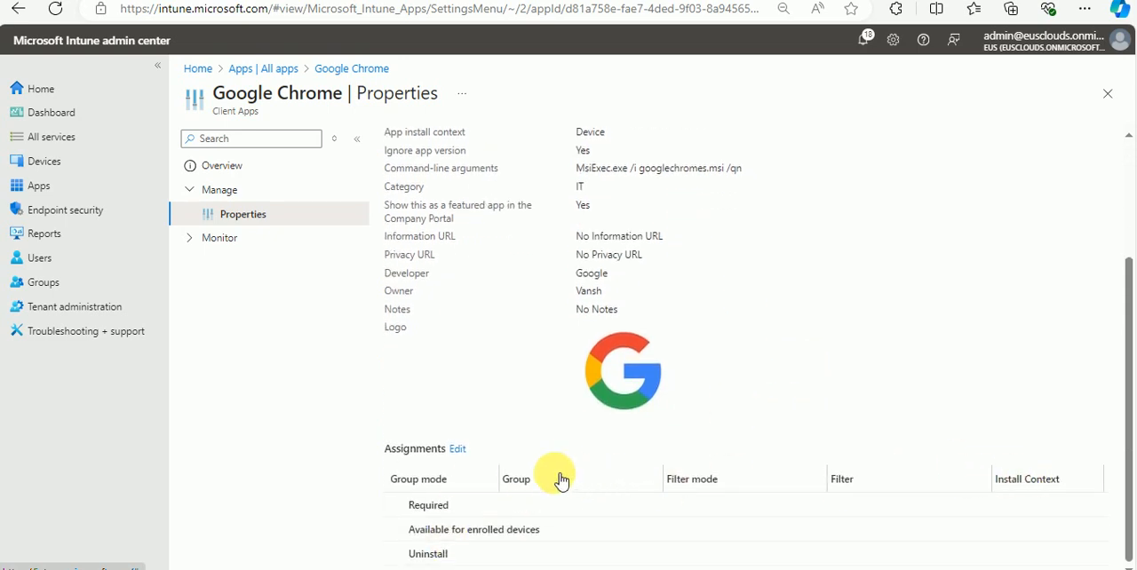
click(459, 450)
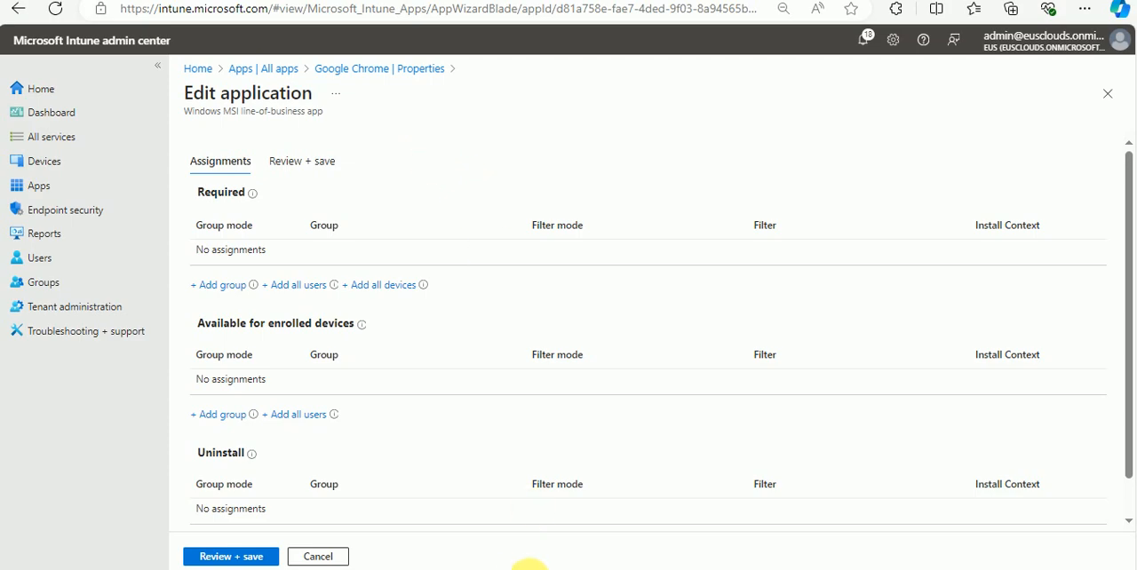
Step: Switch to the Autopilot virtual machine, minimize Programs and Features, and close the Company Portal without choosing a device category
mouse_move(478, 569)
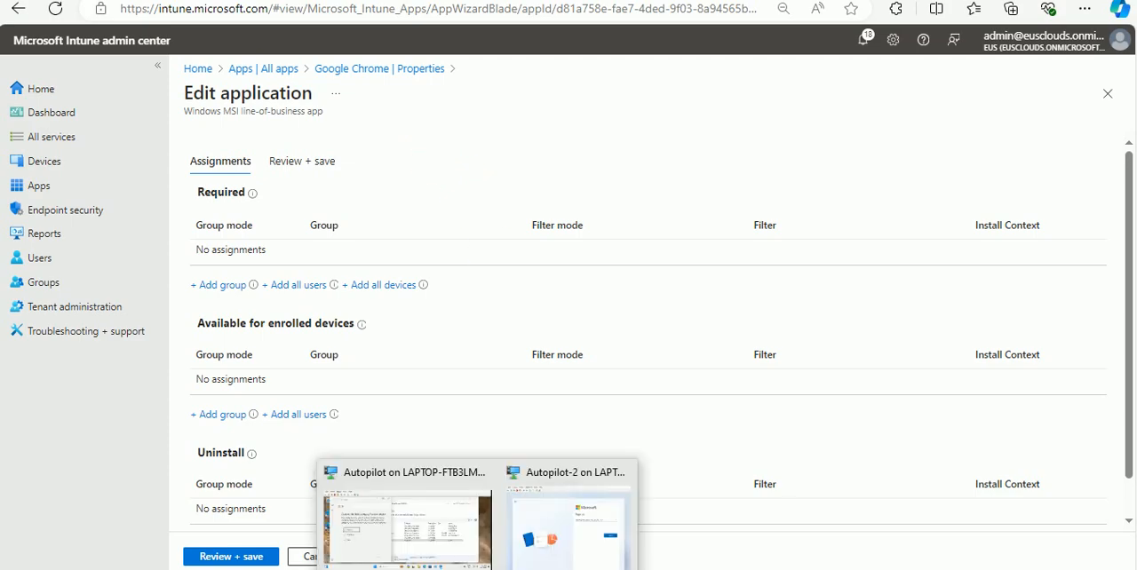
click(427, 552)
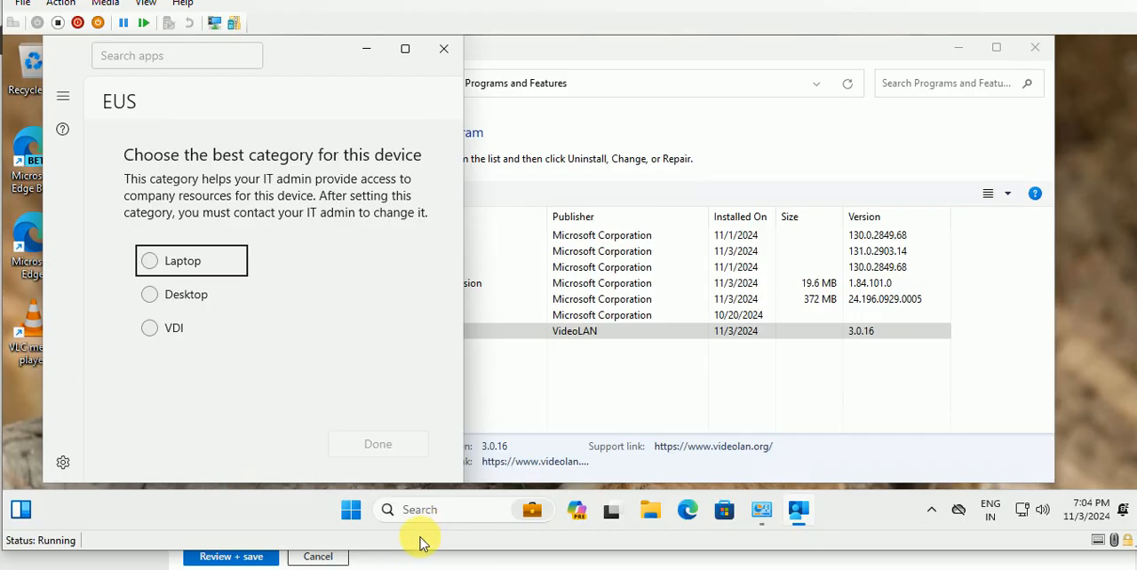
click(586, 53)
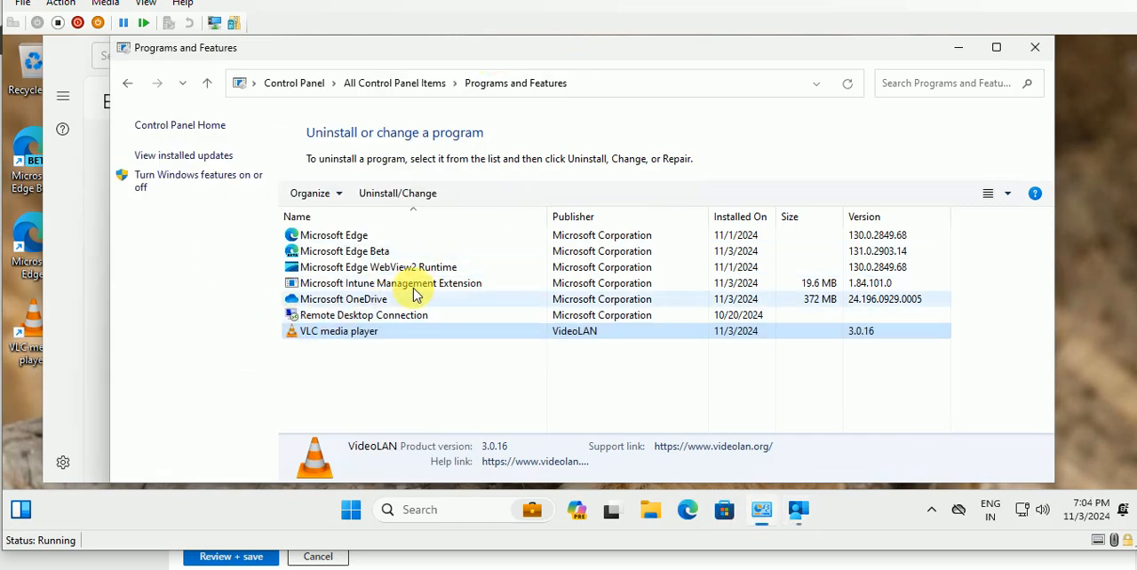
click(959, 49)
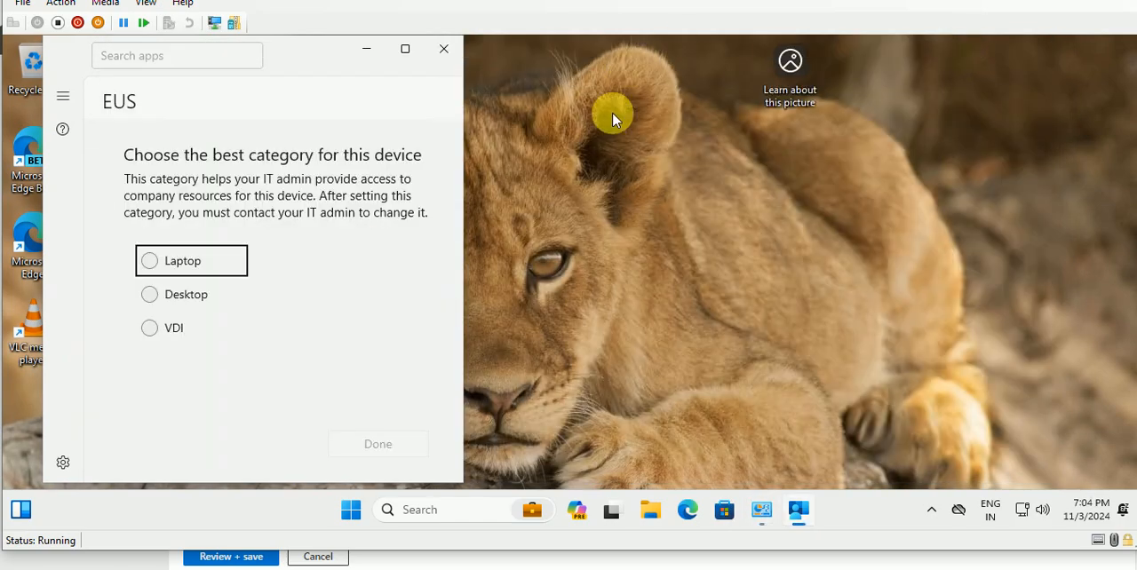
click(445, 48)
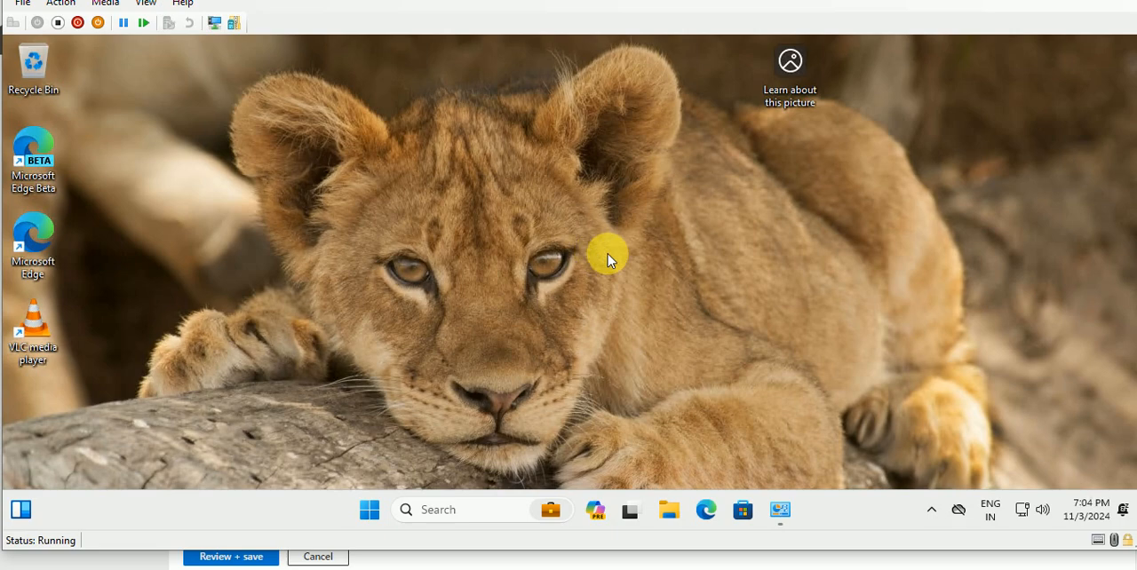